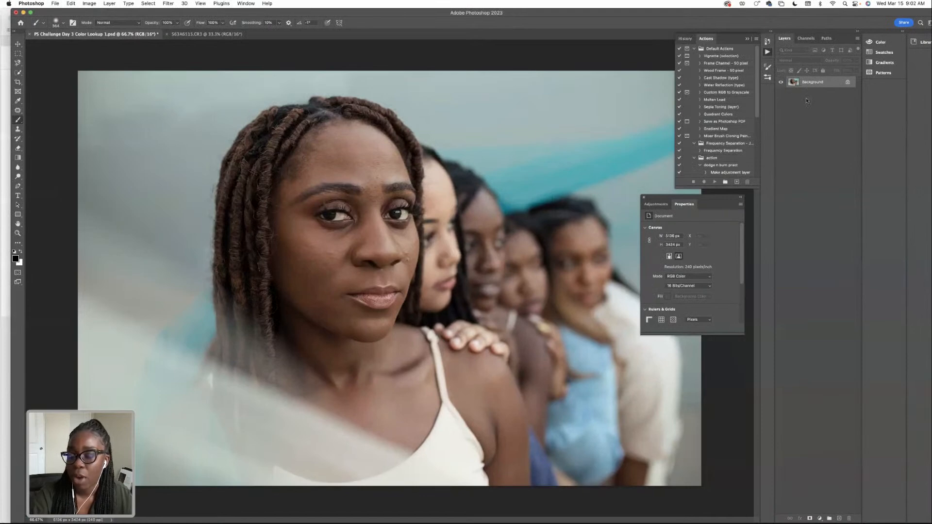
- Add a Color Lookup adjustment layer above the Background photo
{"action": "left_click", "coordinate": [820, 518]}
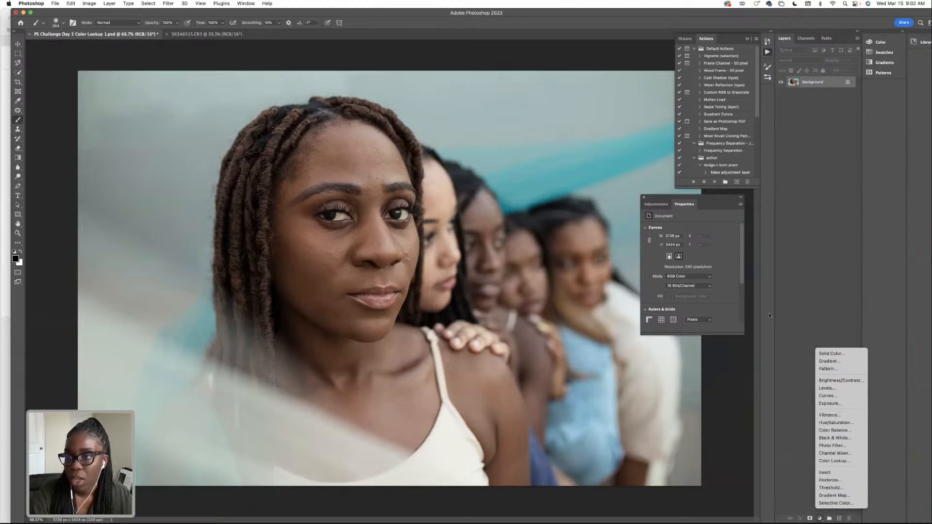
{"action": "left_click", "coordinate": [735, 168]}
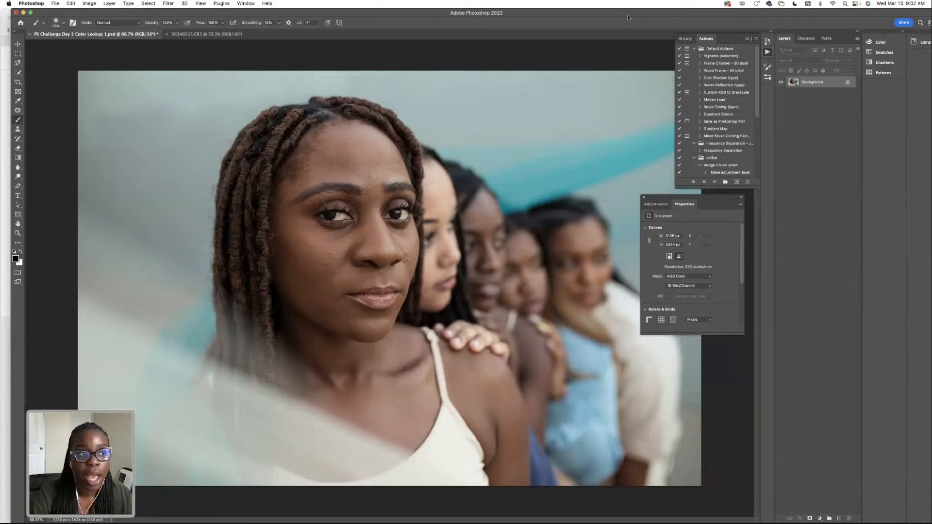
{"action": "left_click", "coordinate": [30, 12]}
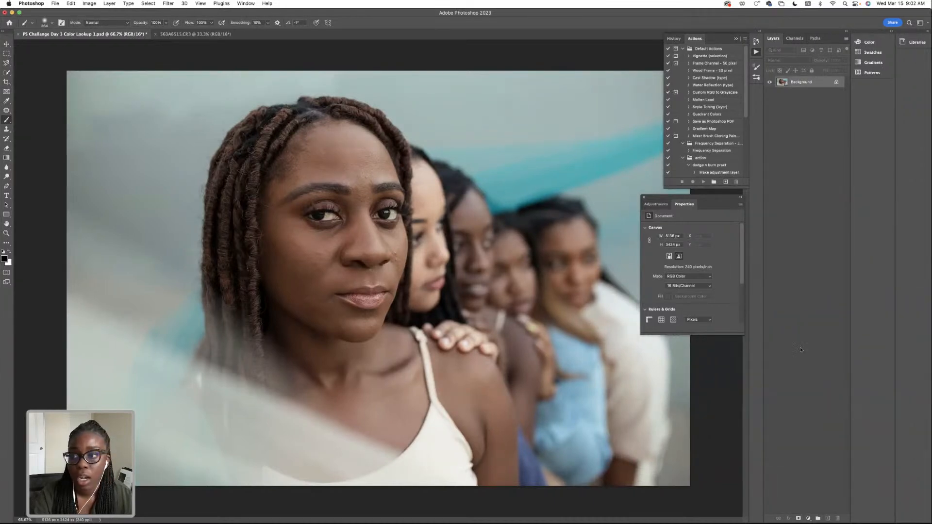
{"action": "left_click", "coordinate": [809, 517]}
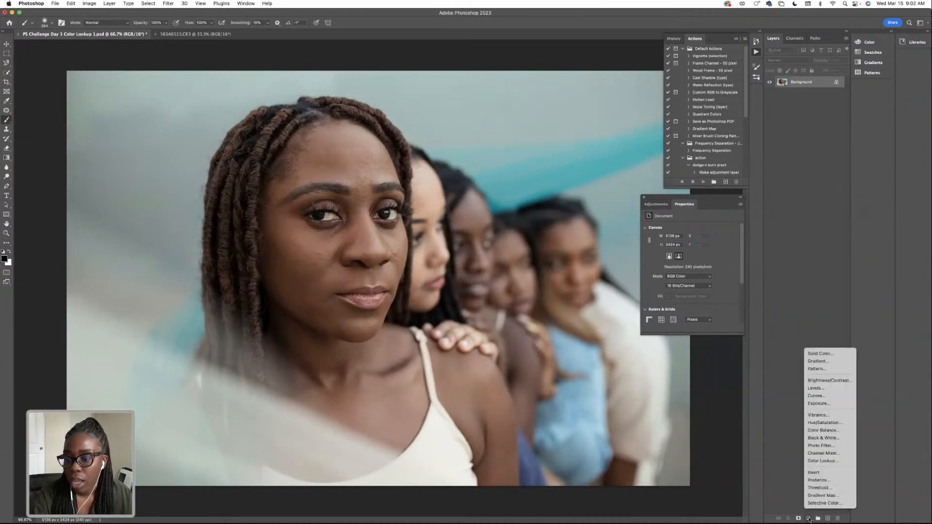
{"action": "left_click", "coordinate": [825, 462]}
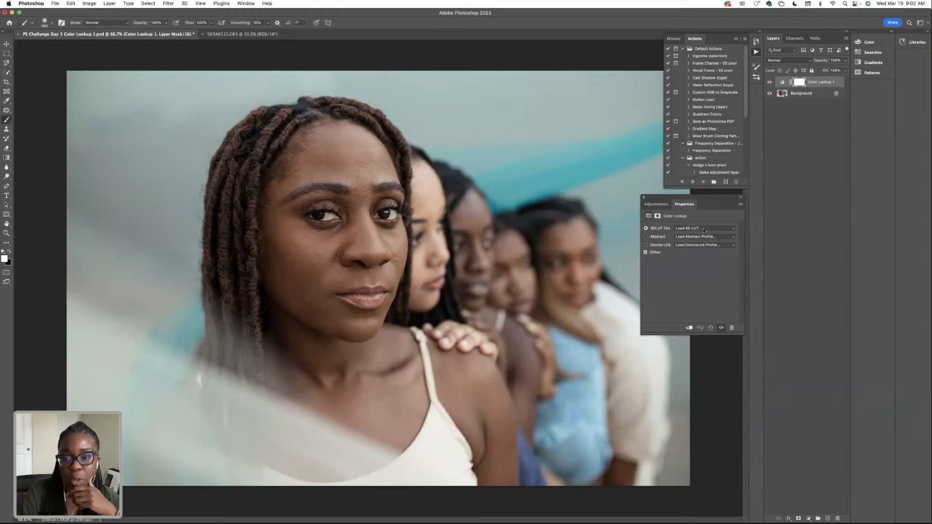
- Try the Bleach Bypass, Candlelight and Crisp_Warm 3D LUTs on the Color Lookup layer
{"action": "left_click", "coordinate": [729, 229]}
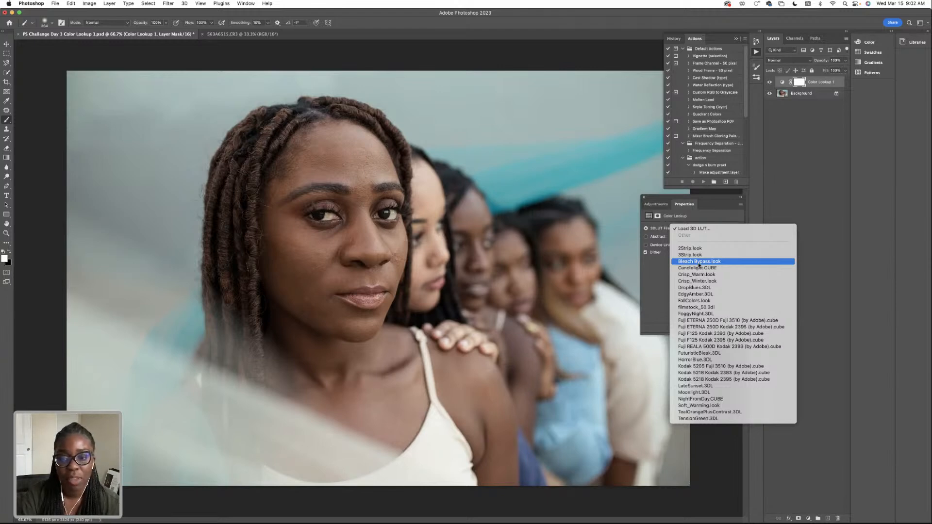
{"action": "left_click", "coordinate": [699, 265]}
{"action": "left_click", "coordinate": [691, 229]}
{"action": "left_click", "coordinate": [692, 235]}
{"action": "left_click", "coordinate": [693, 229]}
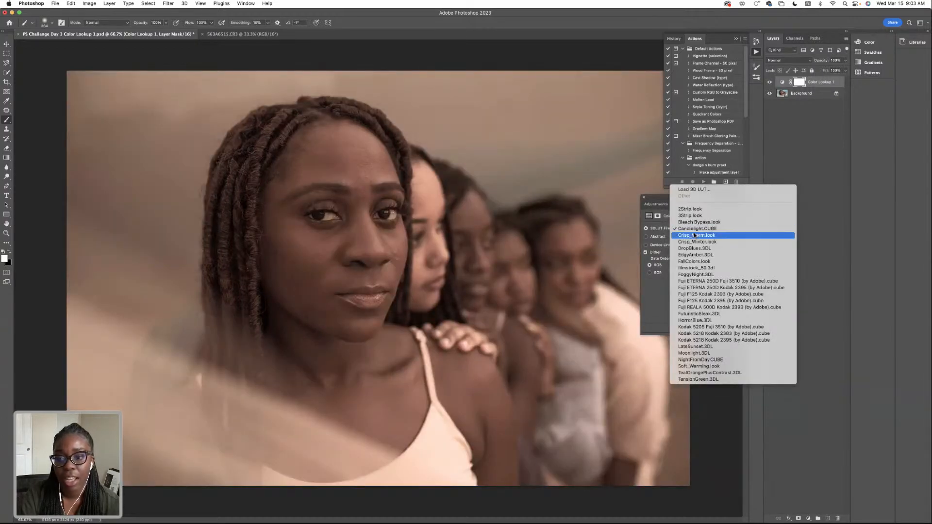
{"action": "left_click", "coordinate": [692, 235]}
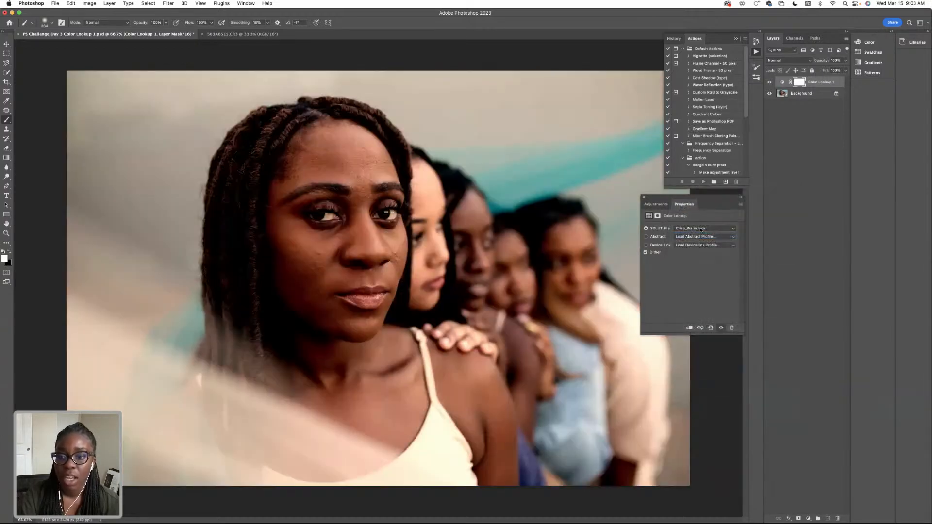
- Try the Crisp_Winter, DropBlues and EdgyAmber 3D LUTs on the Color Lookup layer
{"action": "left_click", "coordinate": [700, 229]}
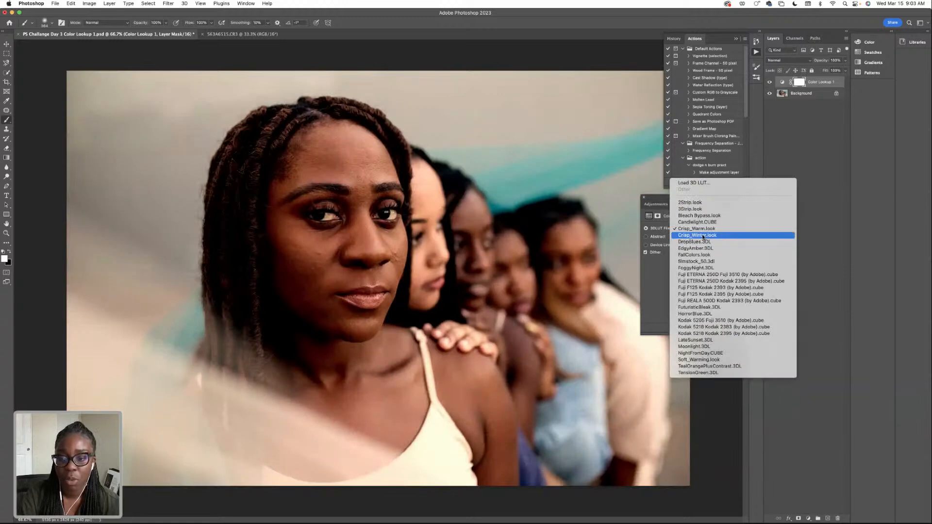
{"action": "left_click", "coordinate": [703, 236]}
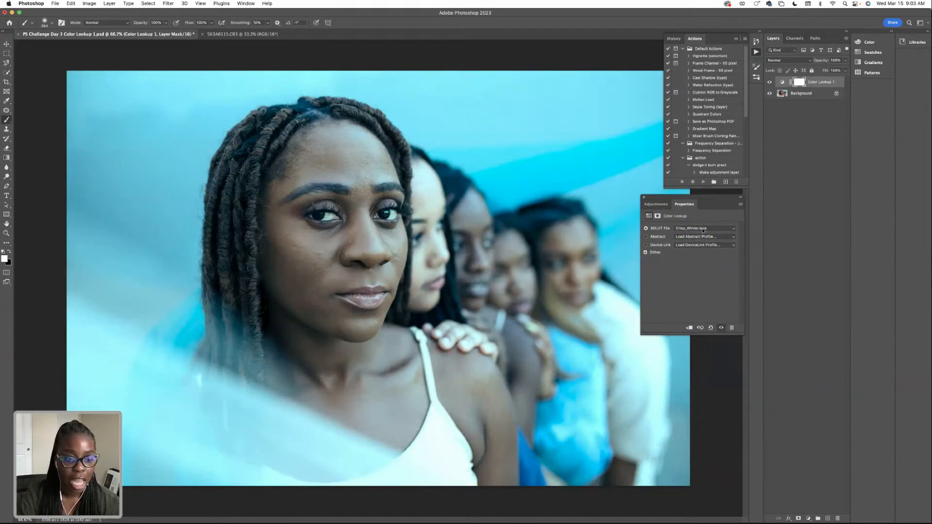
{"action": "left_click", "coordinate": [702, 230]}
{"action": "left_click", "coordinate": [703, 230]}
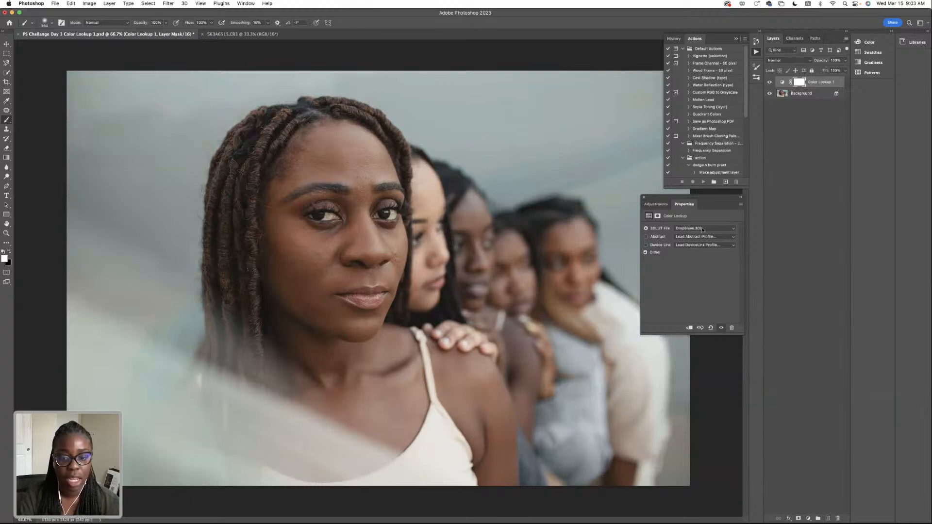
{"action": "left_click", "coordinate": [702, 230]}
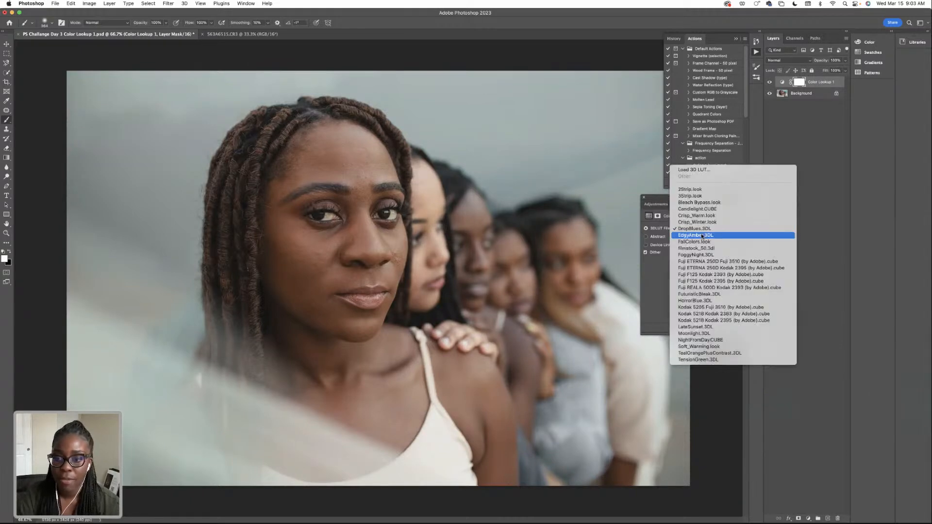
{"action": "left_click", "coordinate": [703, 236]}
- Try the FallColors, filmstock_50 and Fuji ETERNA 250D Fuji 3510 3D LUTs on the Color Lookup layer
{"action": "left_click", "coordinate": [703, 229]}
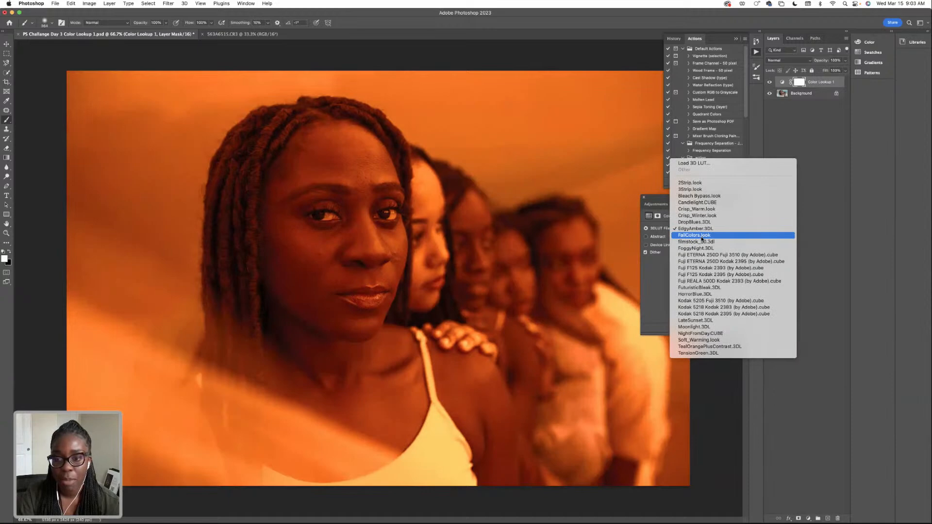
{"action": "left_click", "coordinate": [701, 235]}
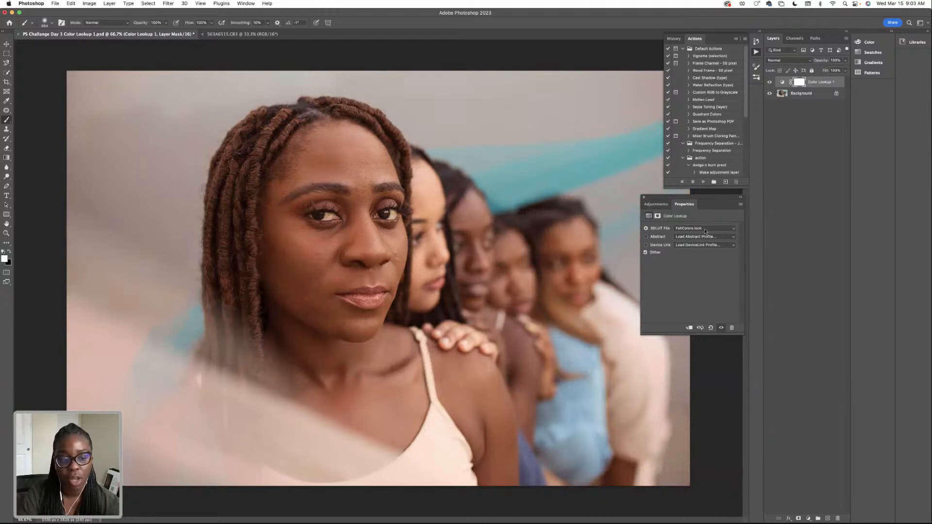
{"action": "left_click", "coordinate": [704, 230]}
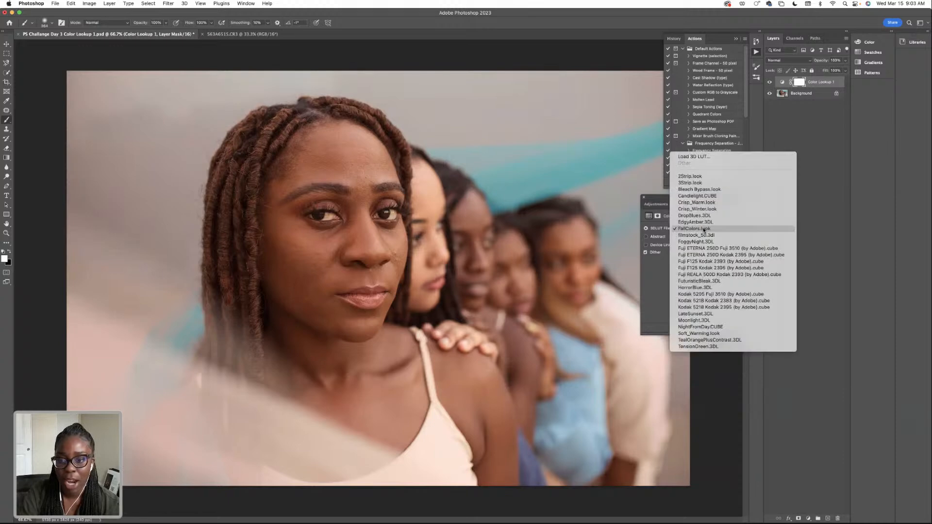
{"action": "left_click", "coordinate": [704, 235]}
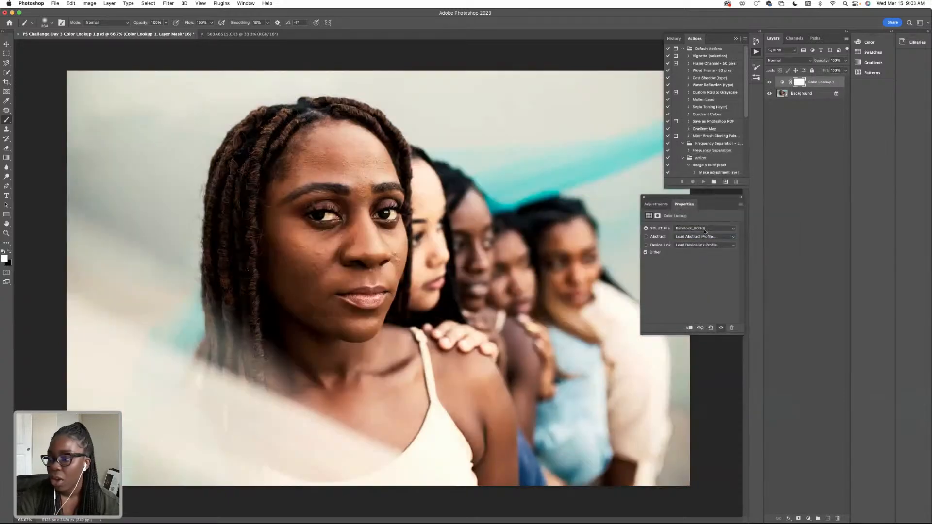
{"action": "left_click", "coordinate": [706, 233]}
{"action": "left_click", "coordinate": [706, 241]}
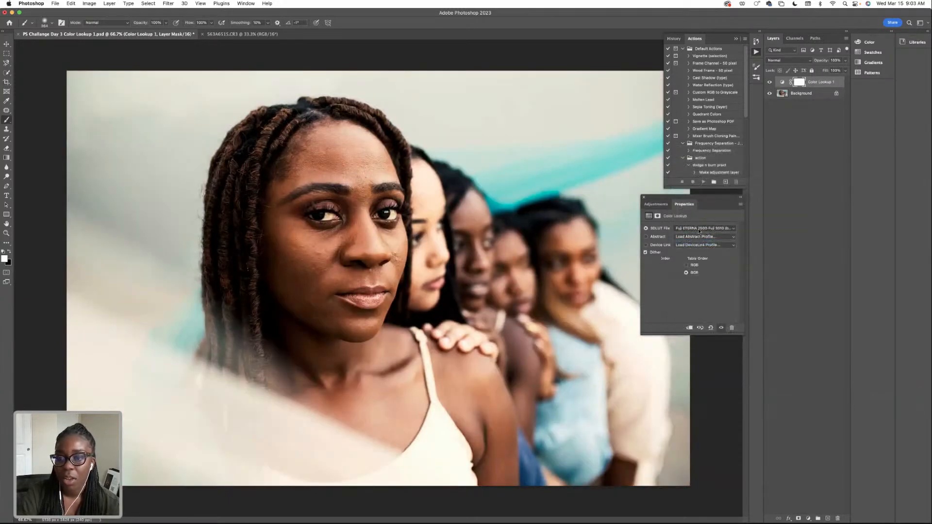
- Try the Fuji ETERNA 250D Kodak 2395, Fuji F125 Kodak 2393, Fuji REALA 500D Kodak 2393 and Kodak 5205 Fuji 3510 LUTs
{"action": "left_click", "coordinate": [709, 230]}
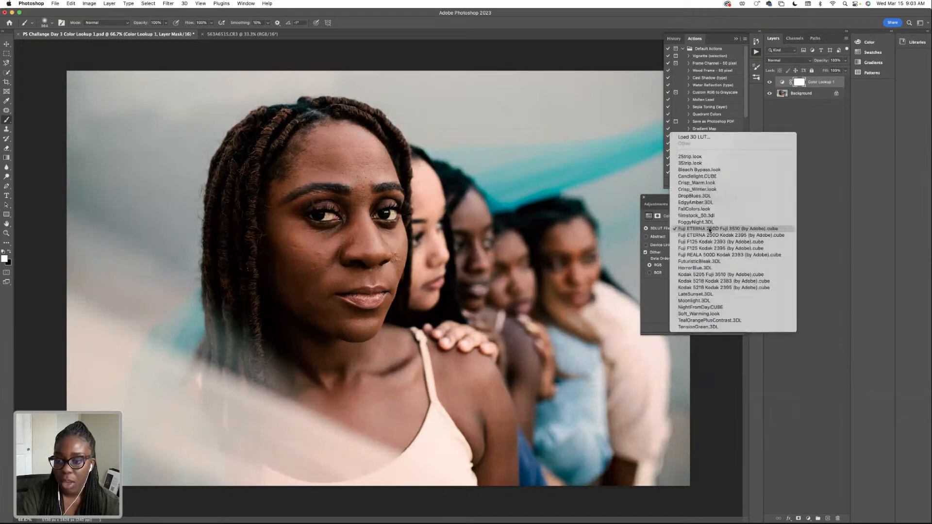
{"action": "left_click", "coordinate": [708, 234]}
{"action": "left_click", "coordinate": [701, 230]}
{"action": "left_click", "coordinate": [699, 237]}
{"action": "left_click", "coordinate": [699, 230]}
{"action": "left_click", "coordinate": [700, 241]}
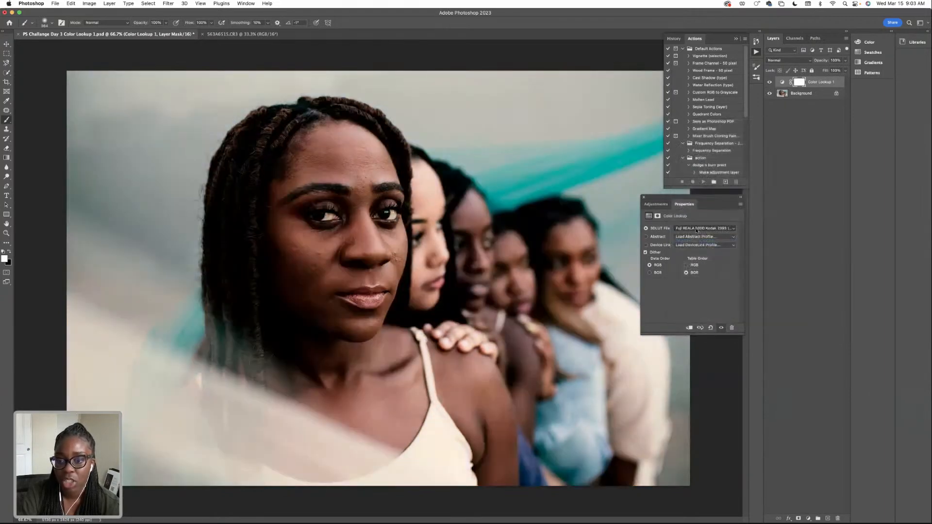
{"action": "left_click", "coordinate": [696, 230]}
{"action": "left_click", "coordinate": [699, 246]}
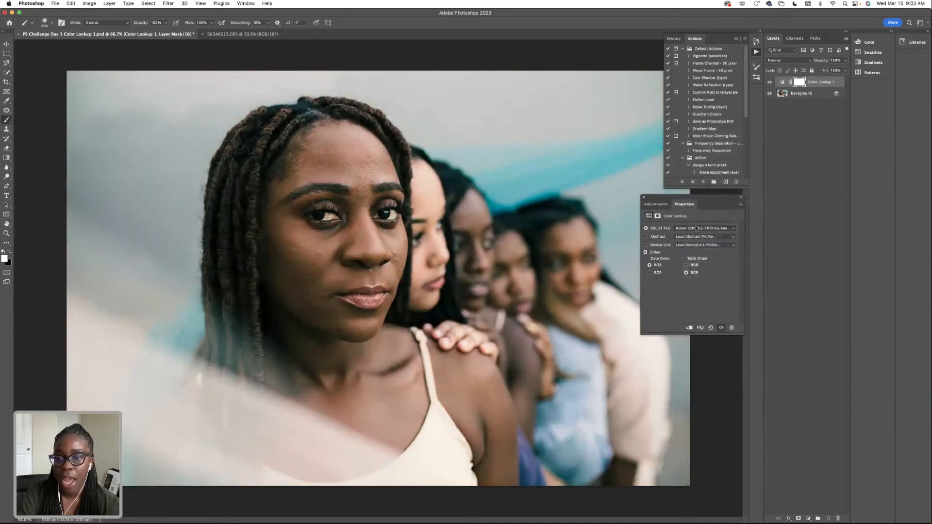
- Delete the Color Lookup adjustment layer, leaving only the Background
{"action": "left_click", "coordinate": [644, 197]}
{"action": "left_click", "coordinate": [818, 84]}
{"action": "key", "text": "Delete"}
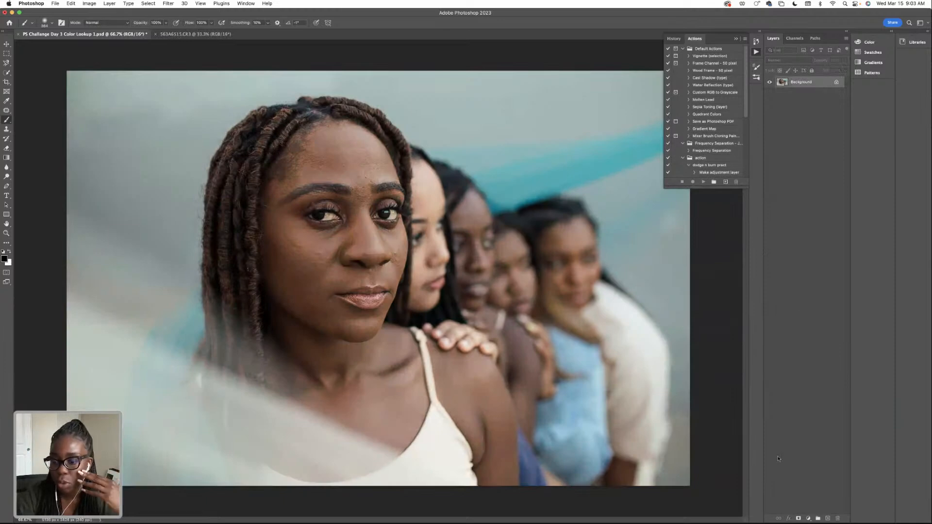
{"action": "left_click", "coordinate": [809, 518]}
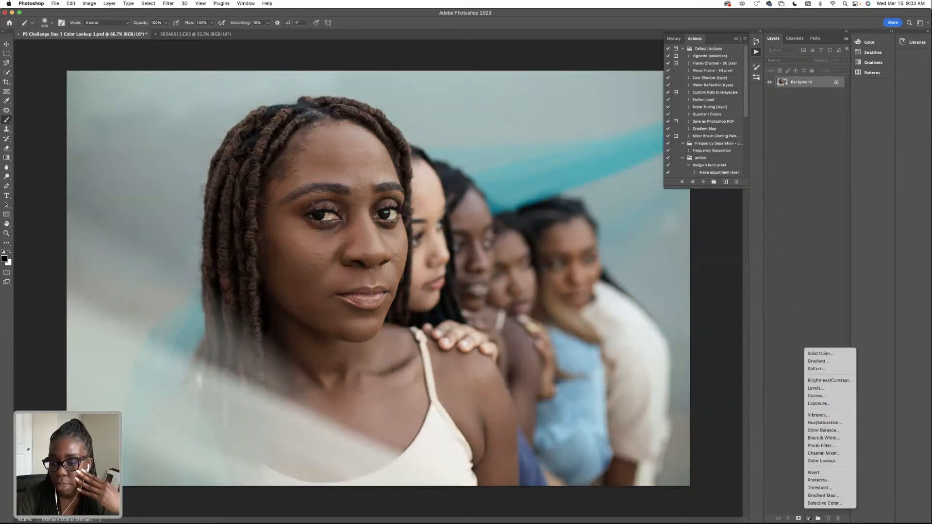
{"action": "left_click", "coordinate": [824, 453]}
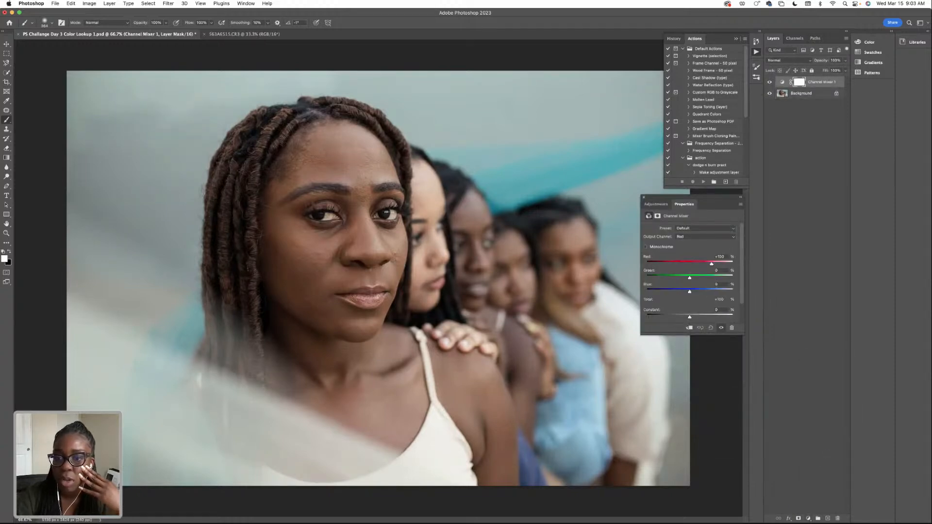
{"action": "key", "text": "Delete"}
{"action": "key", "text": "Delete"}
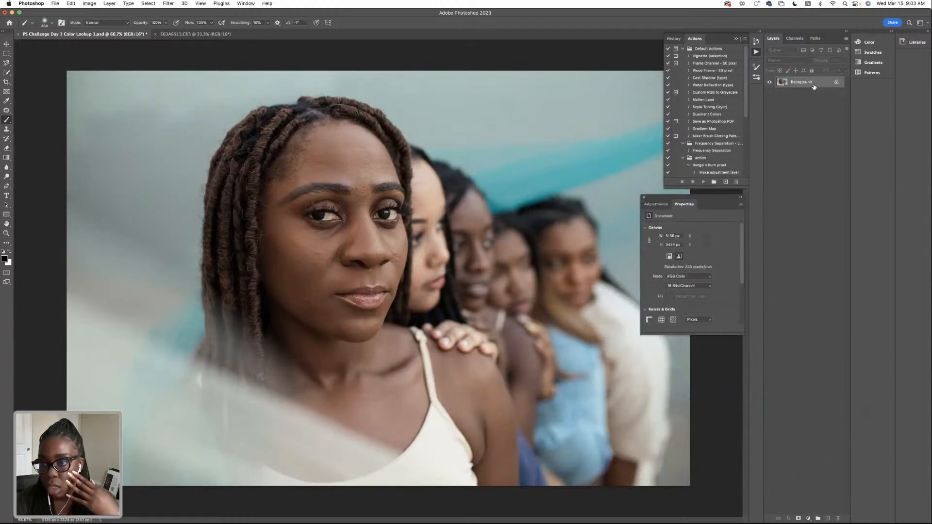
- Add a Color Balance adjustment layer and shift its midtones to +2 red, +3 green and +1 blue
{"action": "left_click", "coordinate": [808, 517]}
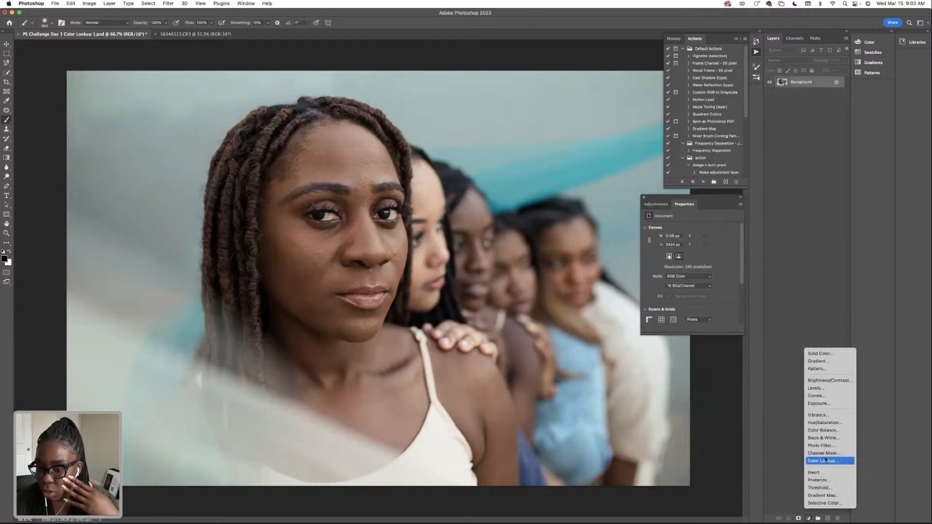
{"action": "left_click", "coordinate": [824, 431]}
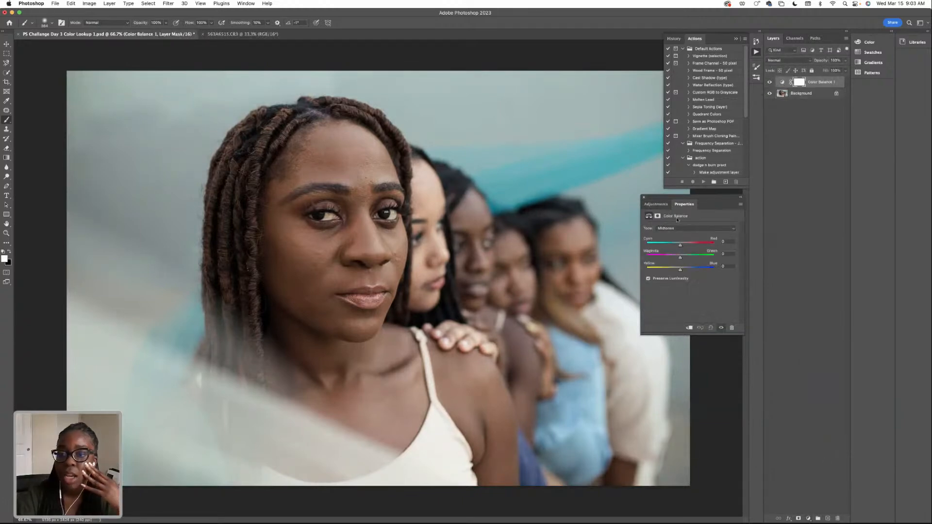
{"action": "left_click_drag", "start_coordinate": [680, 246], "coordinate": [681, 246]}
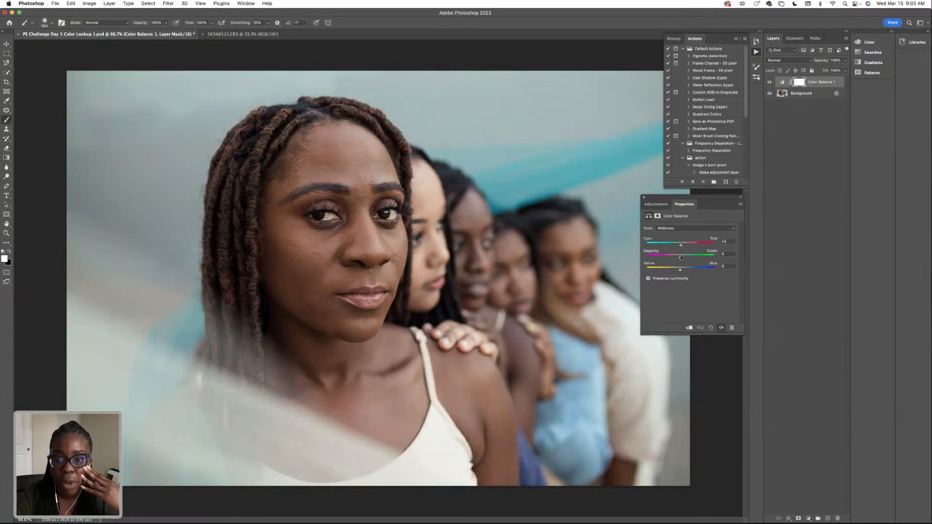
{"action": "left_click_drag", "start_coordinate": [681, 258], "coordinate": [680, 271]}
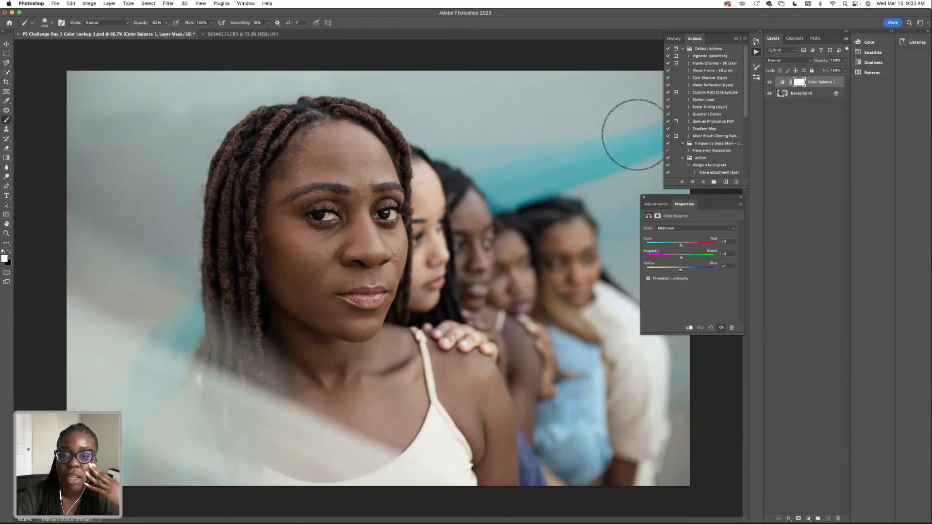
{"action": "left_click", "coordinate": [643, 197]}
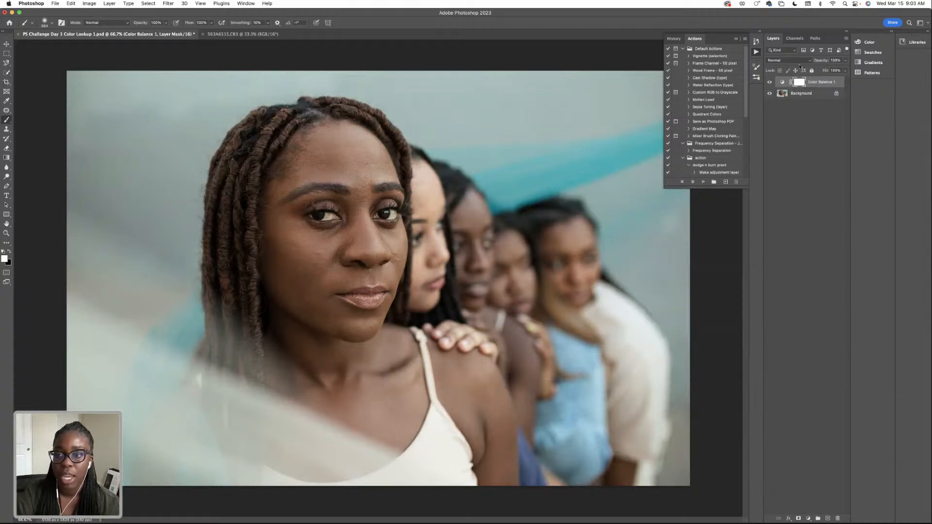
- Compare the portrait with and without the Color Balance adjustment, at full-image view and close up
{"action": "left_click", "coordinate": [769, 82]}
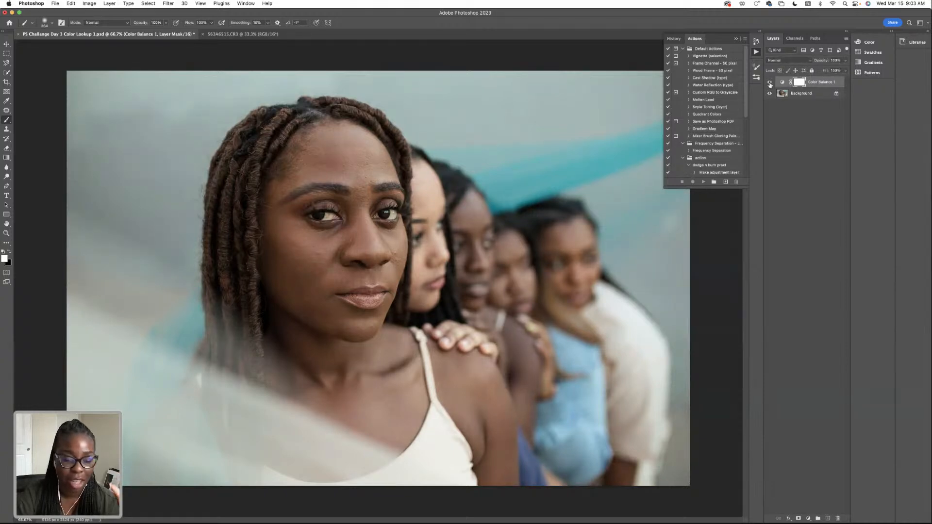
{"action": "left_click", "coordinate": [769, 83]}
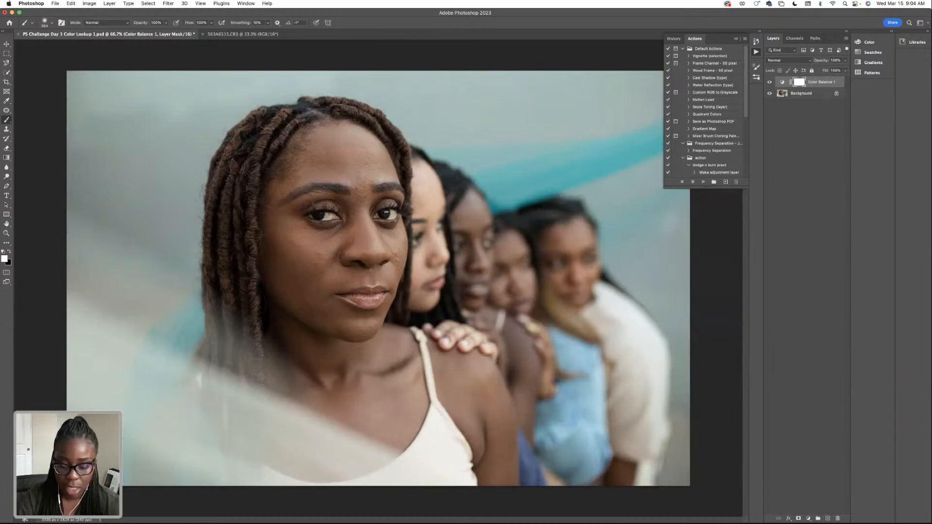
{"action": "type", "text": "7"}
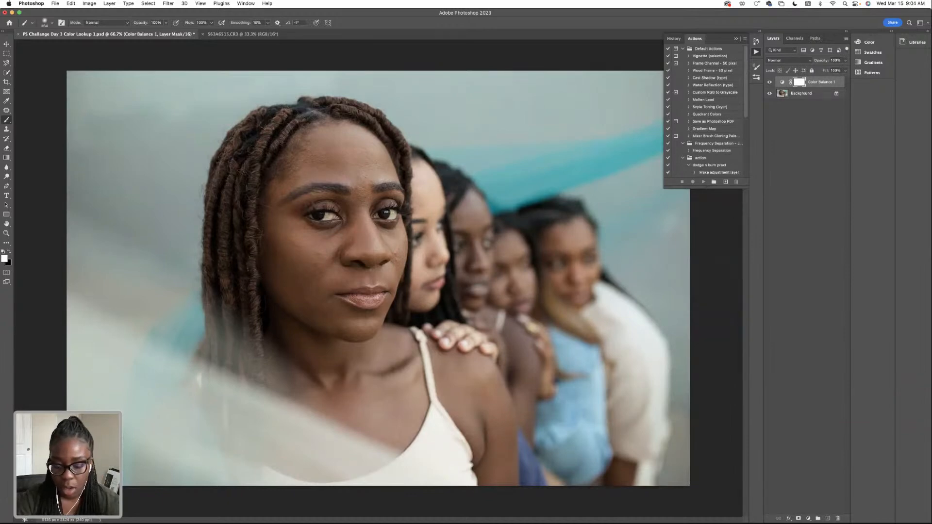
{"action": "type", "text": "0"}
{"action": "key", "text": "Return"}
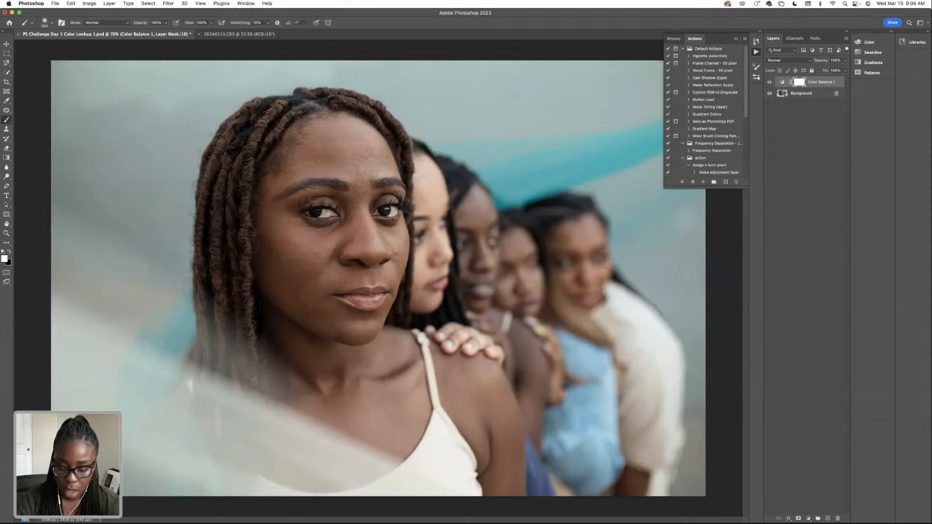
{"action": "type", "text": "90"}
{"action": "key", "text": "Return"}
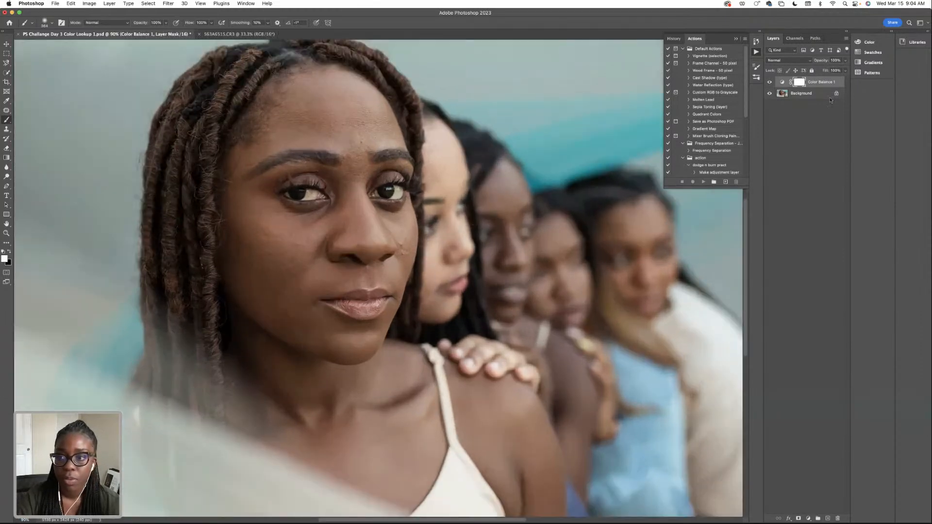
{"action": "left_click", "coordinate": [770, 82]}
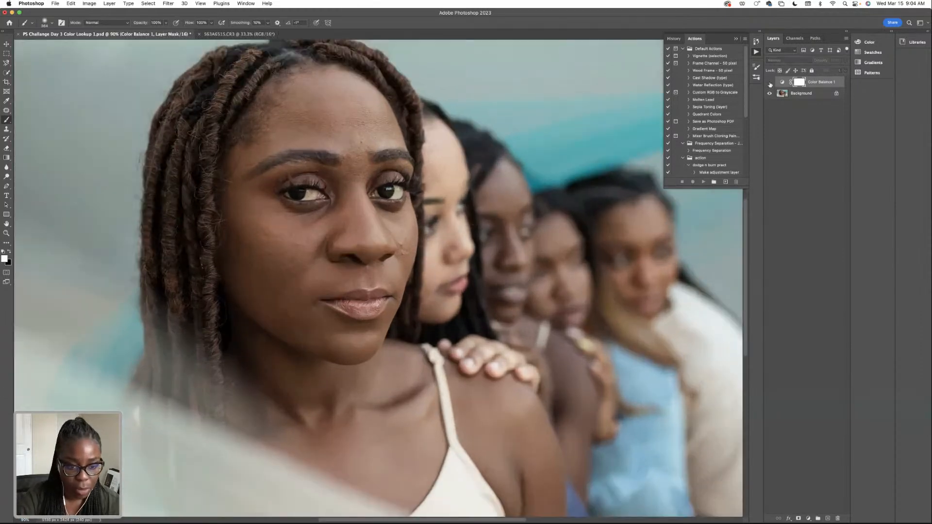
{"action": "left_click", "coordinate": [770, 83]}
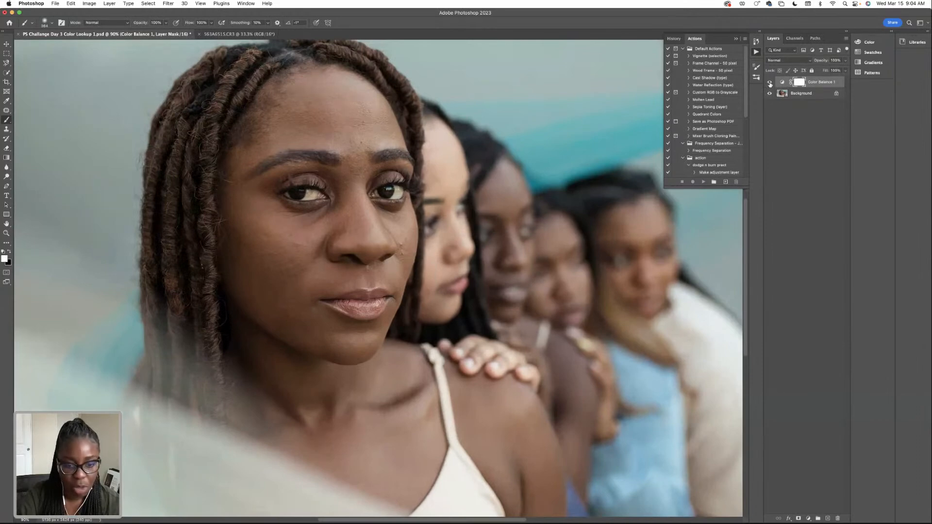
{"action": "scroll", "coordinate": [499, 239], "scroll_direction": "up", "scroll_amount": 1}
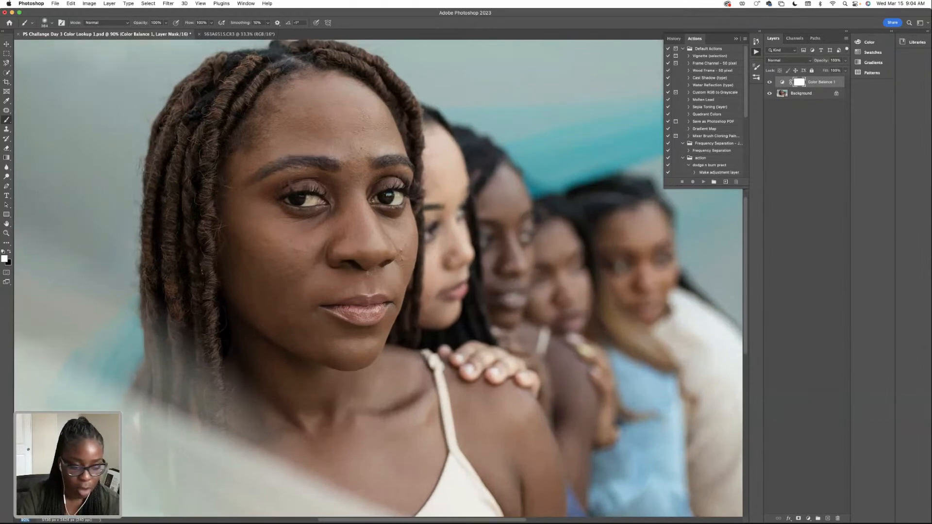
{"action": "key", "text": "super+minus"}
{"action": "key", "text": "super+minus"}
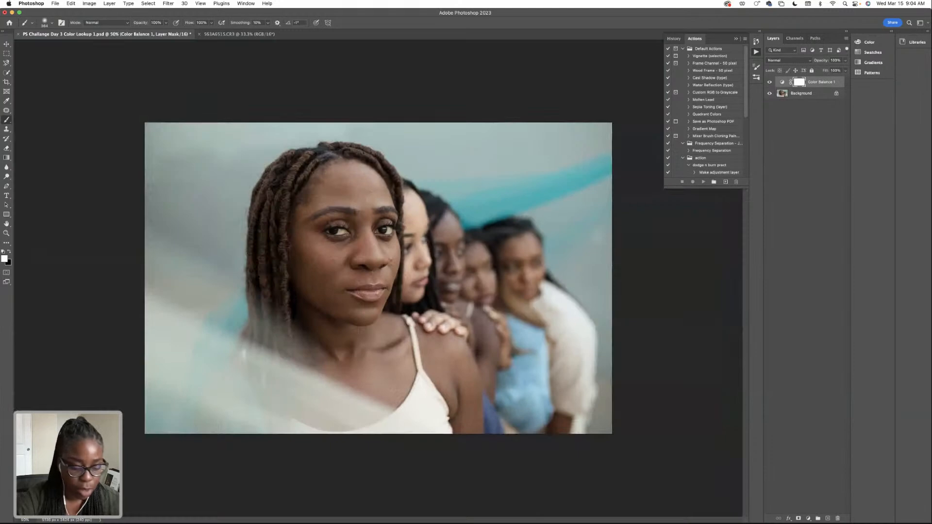
{"action": "scroll", "coordinate": [379, 276], "scroll_direction": "up", "scroll_amount": 3}
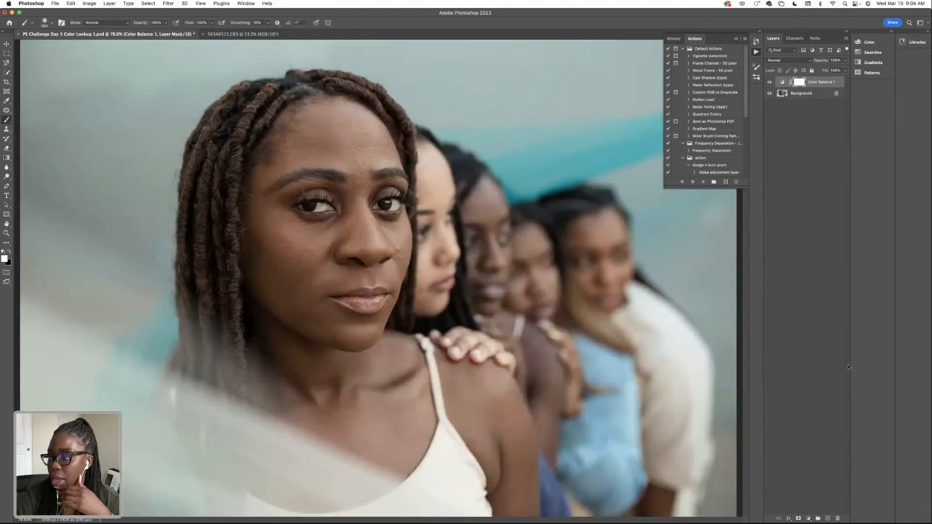
- Add a Color Lookup adjustment layer above the Color Balance layer and apply the DropBlues.3DL LUT
{"action": "left_click", "coordinate": [809, 518]}
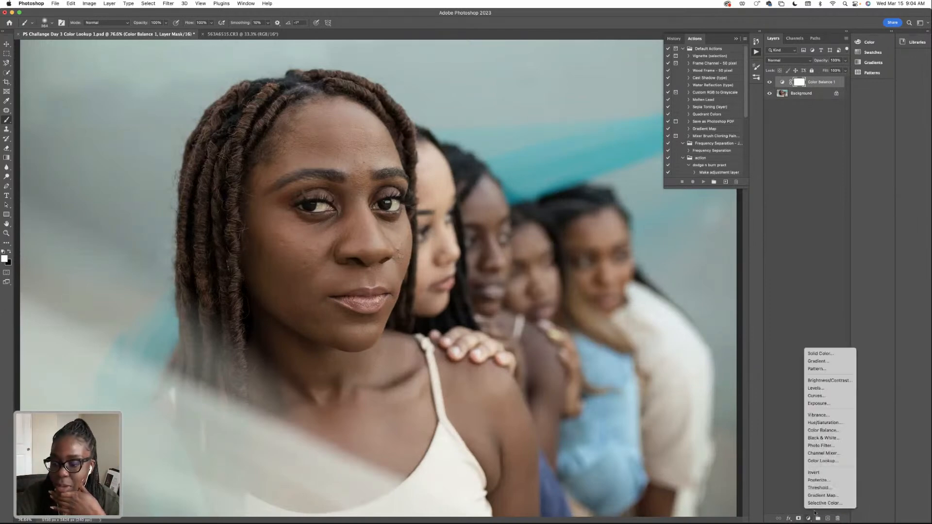
{"action": "left_click", "coordinate": [831, 464]}
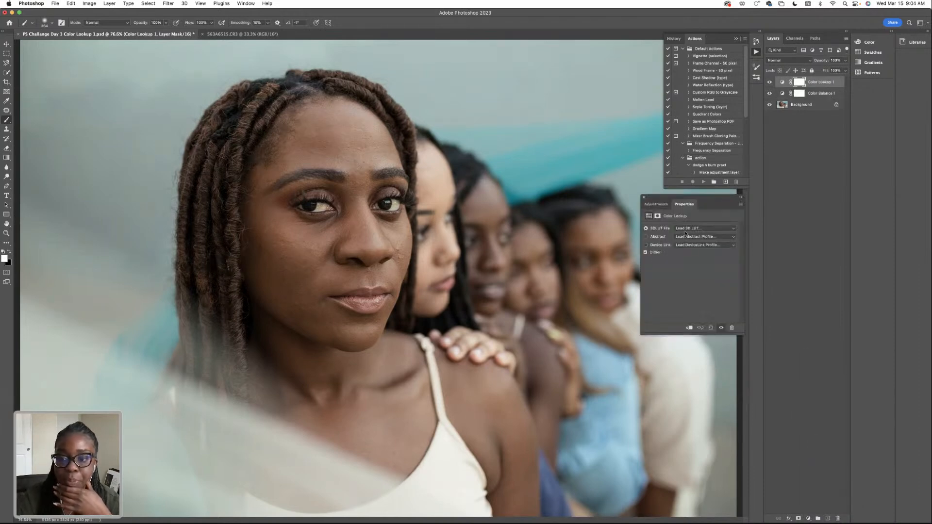
{"action": "left_click", "coordinate": [697, 229]}
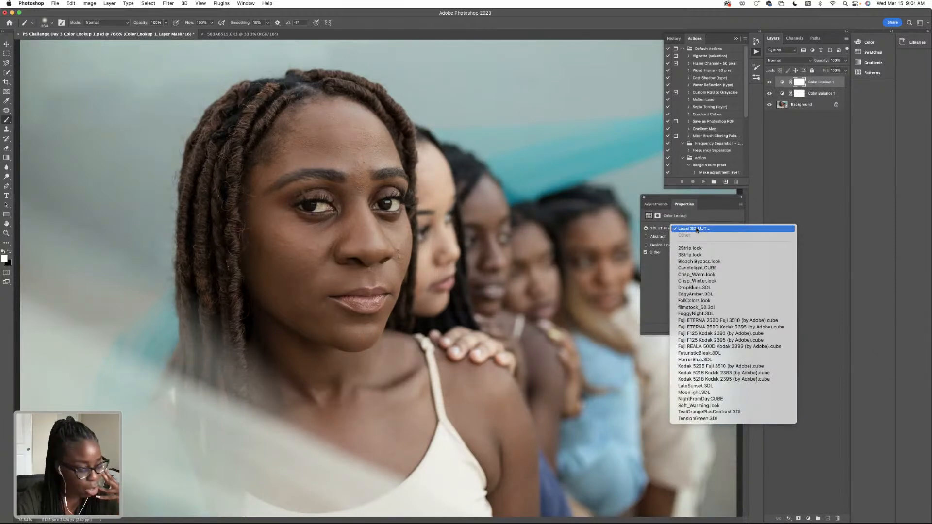
{"action": "left_click", "coordinate": [702, 290]}
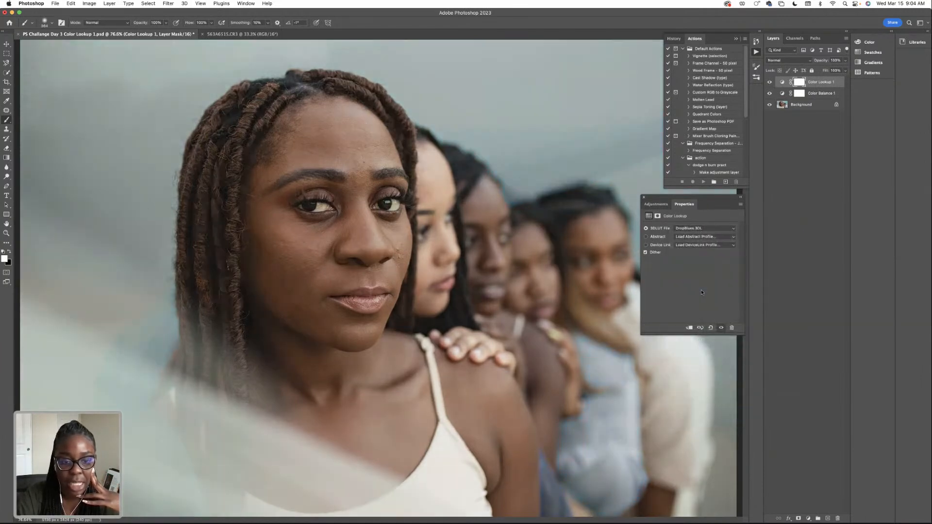
- Reduce the Color Lookup layer's fill and set its opacity to 29%, checking the effect against the hidden layer
{"action": "left_click", "coordinate": [820, 81]}
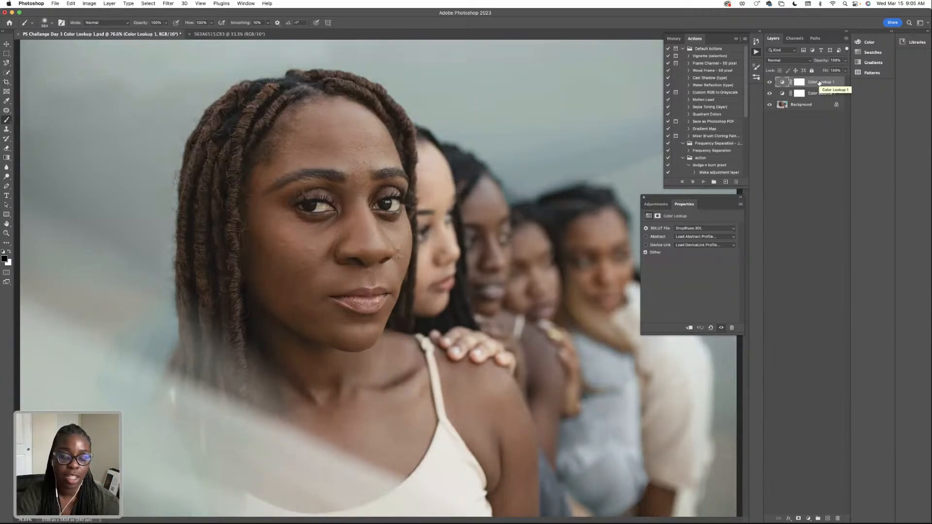
{"action": "left_click", "coordinate": [844, 62]}
{"action": "left_click_drag", "start_coordinate": [833, 70], "coordinate": [827, 72]}
{"action": "left_click", "coordinate": [852, 86]}
{"action": "left_click", "coordinate": [845, 71]}
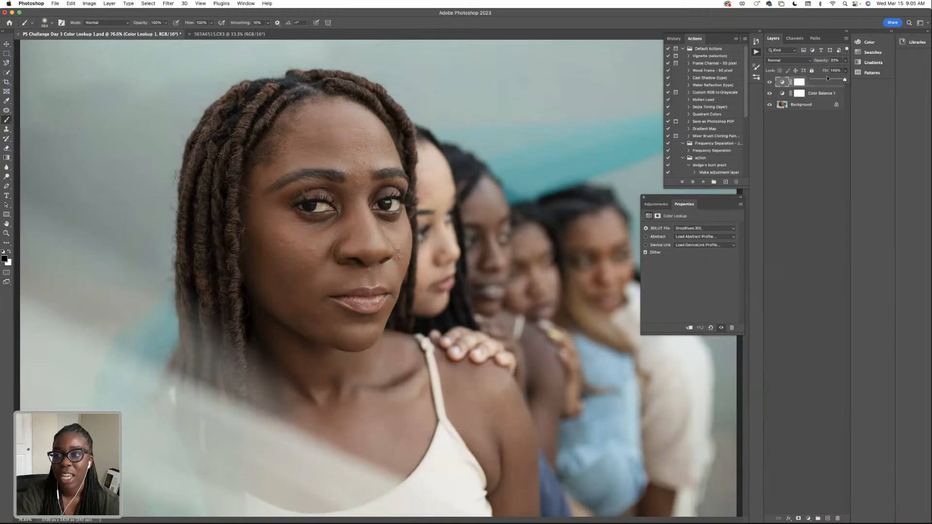
{"action": "mouse_move", "coordinate": [831, 80]}
{"action": "left_mouse_down"}
{"action": "mouse_move", "coordinate": [822, 80]}
{"action": "mouse_move", "coordinate": [846, 80]}
{"action": "mouse_move", "coordinate": [822, 70]}
{"action": "mouse_move", "coordinate": [844, 70]}
{"action": "left_mouse_up"}
{"action": "left_click", "coordinate": [845, 60]}
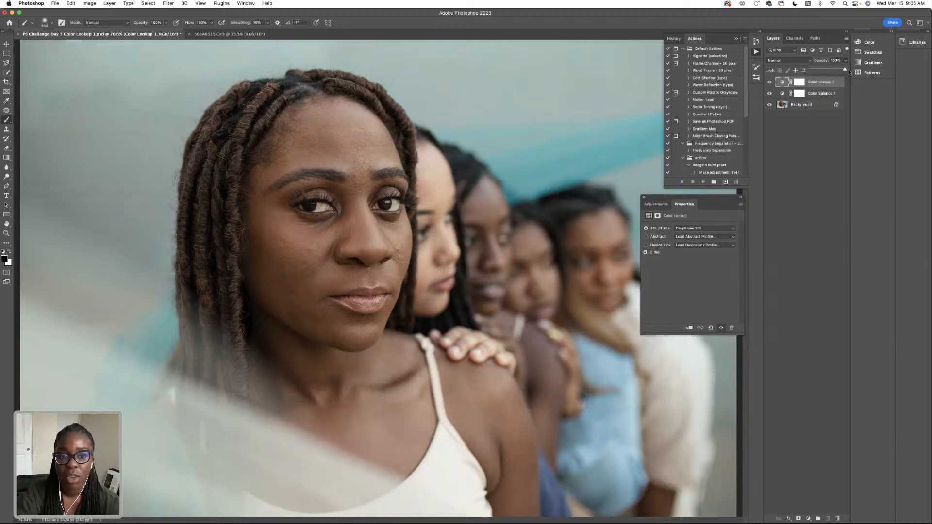
{"action": "left_click", "coordinate": [822, 72]}
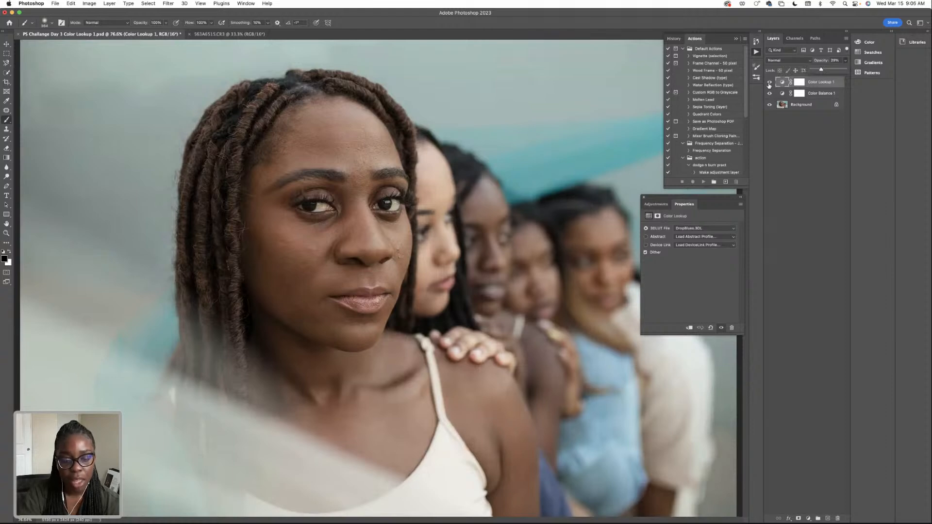
{"action": "left_click", "coordinate": [769, 83]}
{"action": "left_click", "coordinate": [769, 83]}
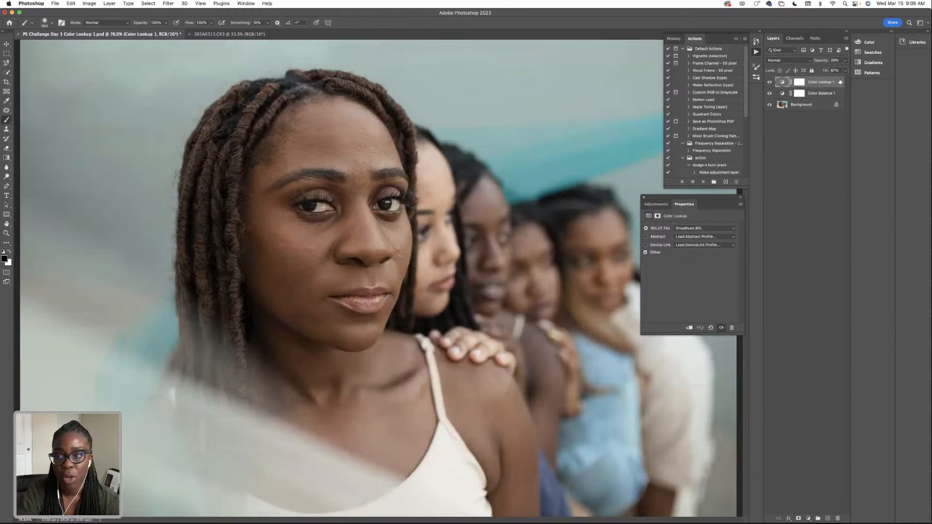
- Raise the Color Lookup layer's opacity to about 72% and compare the portrait with the layer shown and hidden
{"action": "left_click", "coordinate": [844, 62]}
{"action": "left_click_drag", "start_coordinate": [821, 70], "coordinate": [835, 70]}
{"action": "left_click", "coordinate": [769, 83]}
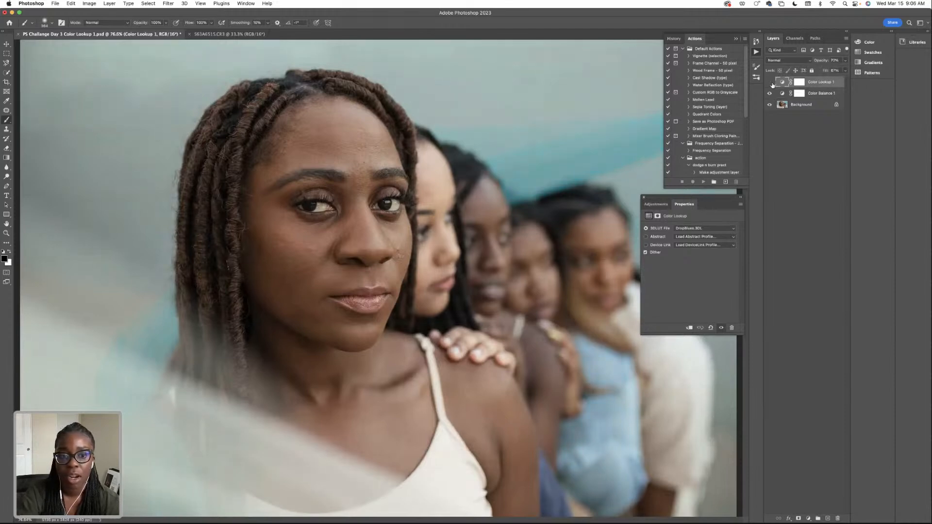
{"action": "left_click", "coordinate": [769, 84]}
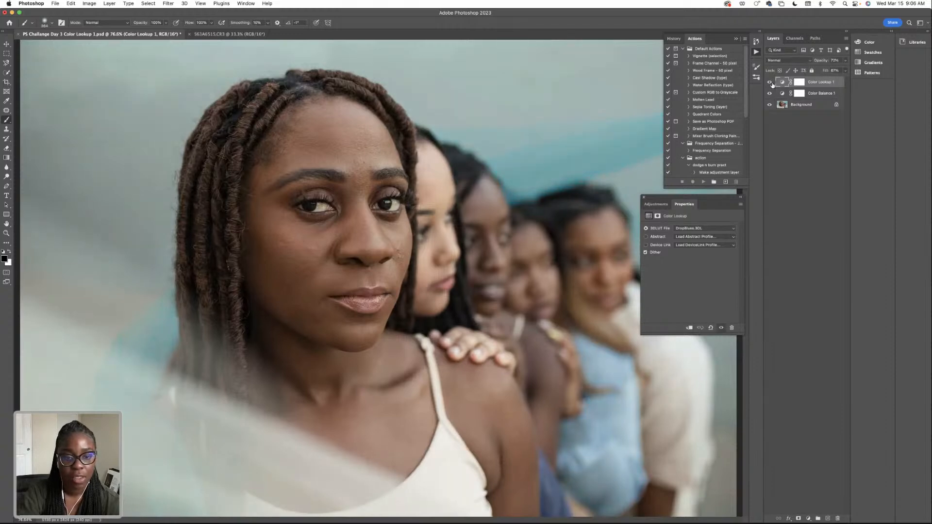
{"action": "left_click", "coordinate": [770, 84]}
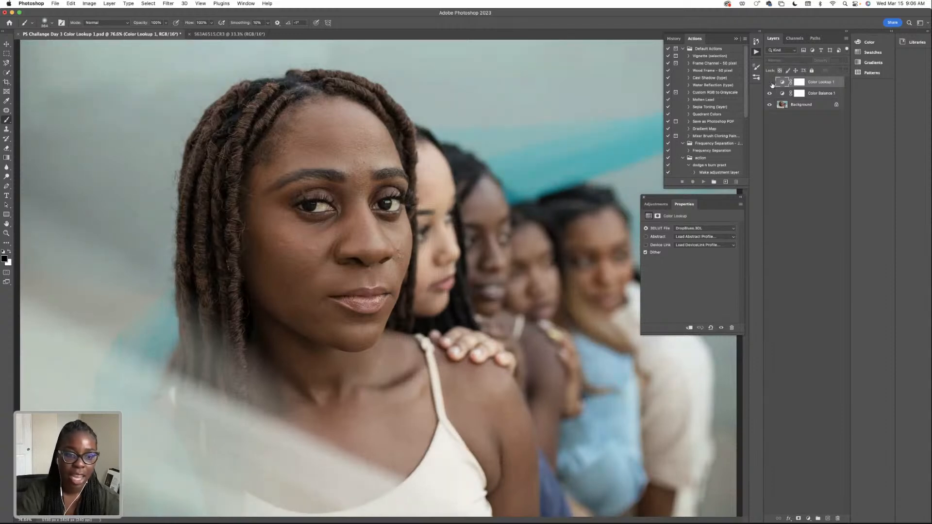
{"action": "left_click", "coordinate": [770, 83]}
{"action": "left_click", "coordinate": [770, 84]}
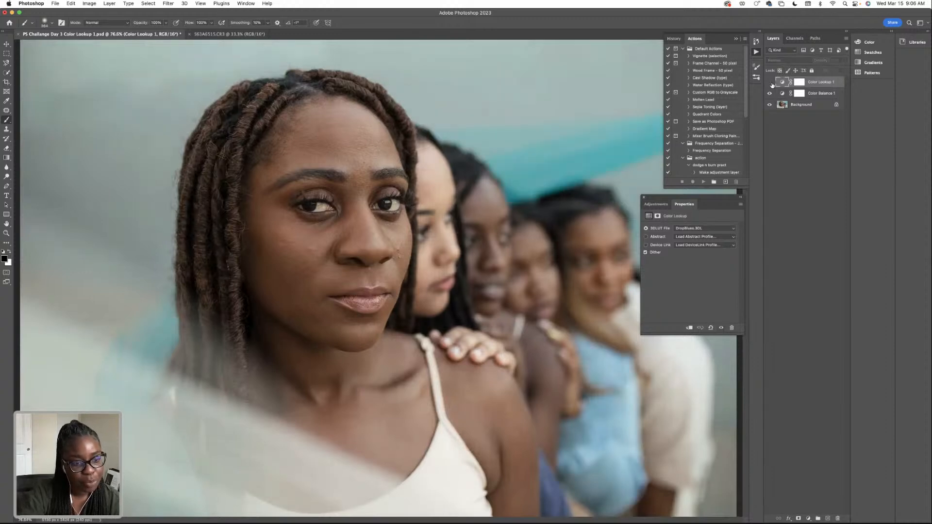
{"action": "left_click", "coordinate": [770, 83]}
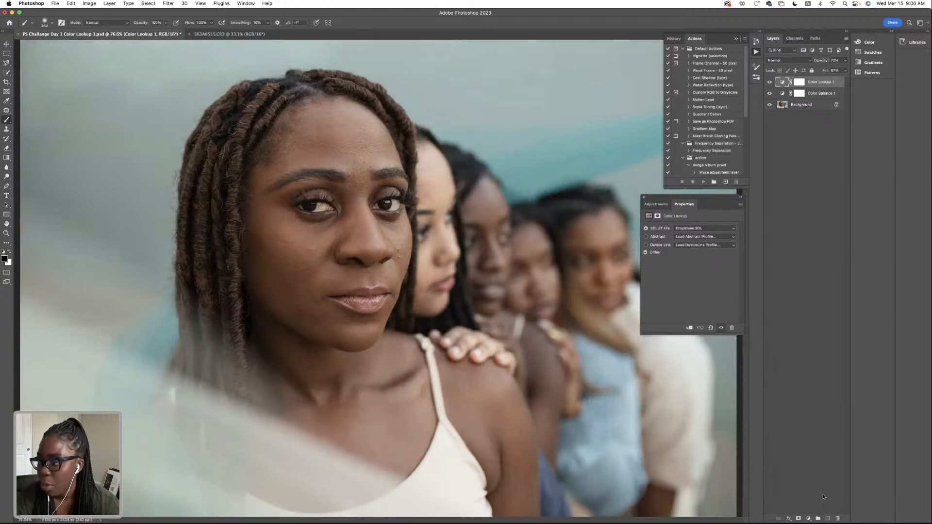
- Add a second Color Lookup adjustment layer at the top of the layer stack
{"action": "left_click", "coordinate": [808, 518]}
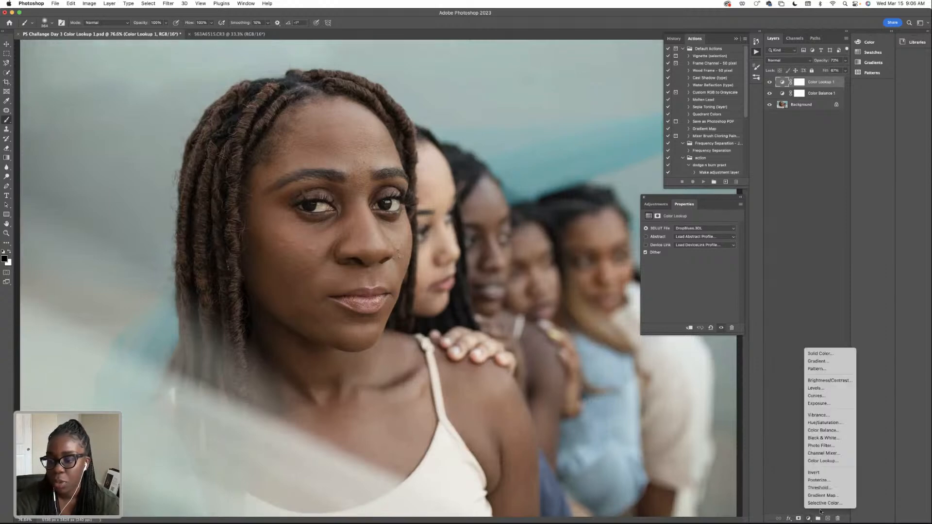
{"action": "left_click", "coordinate": [827, 461]}
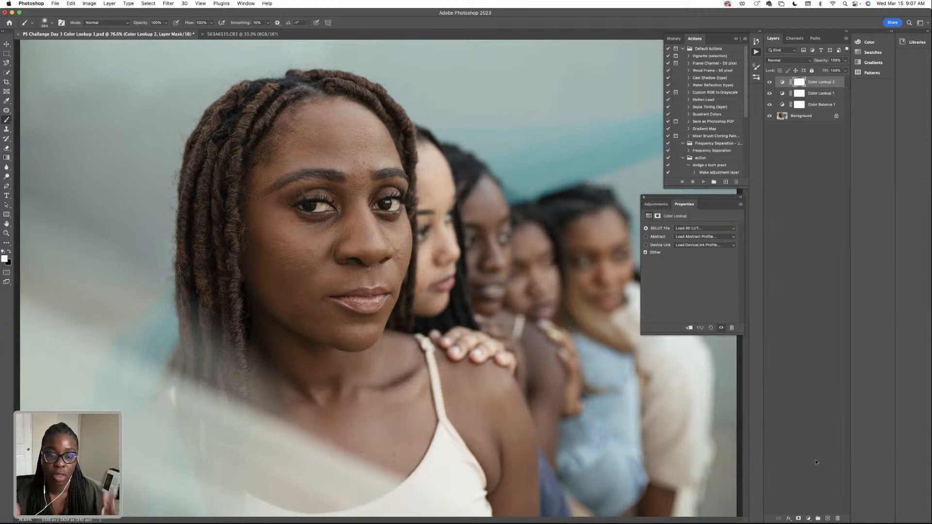
{"action": "left_click", "coordinate": [808, 518]}
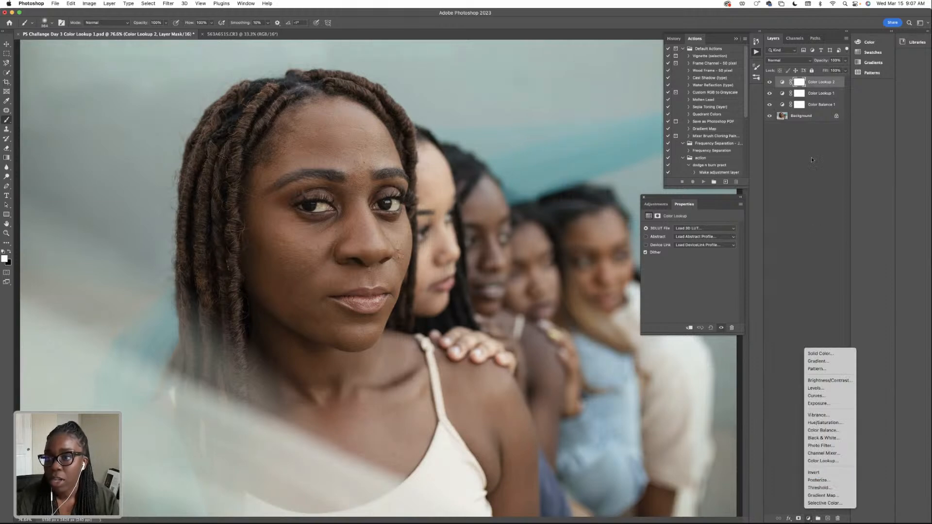
{"action": "left_click", "coordinate": [809, 186]}
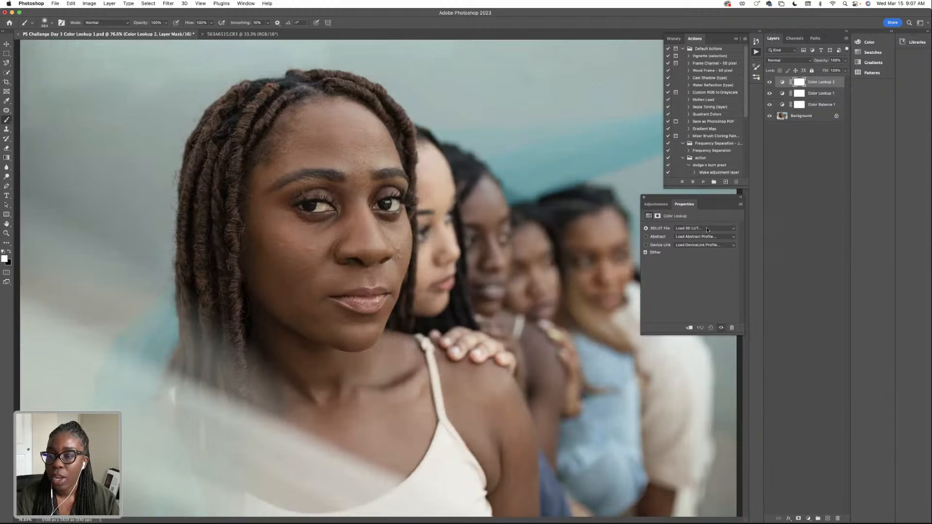
- Rename the first Color Lookup layer as DropBlues
{"action": "left_click", "coordinate": [794, 95]}
{"action": "left_click", "coordinate": [783, 94]}
{"action": "double_click", "coordinate": [818, 93]}
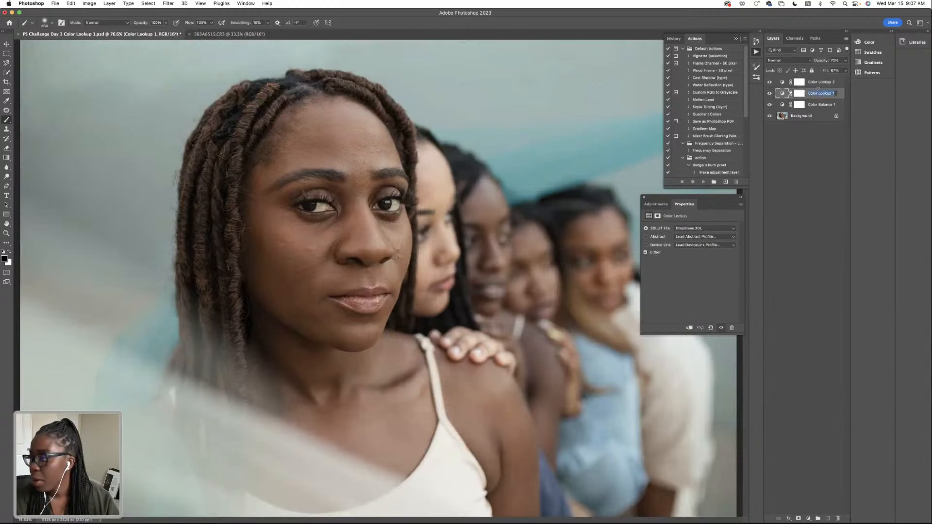
{"action": "type", "text": "DropBlues"}
{"action": "key", "text": "Return"}
- Try the EdgyAmber.3DL LUT on the Color Lookup 2 layer and replace it with FallColors.look
{"action": "left_click", "coordinate": [799, 82]}
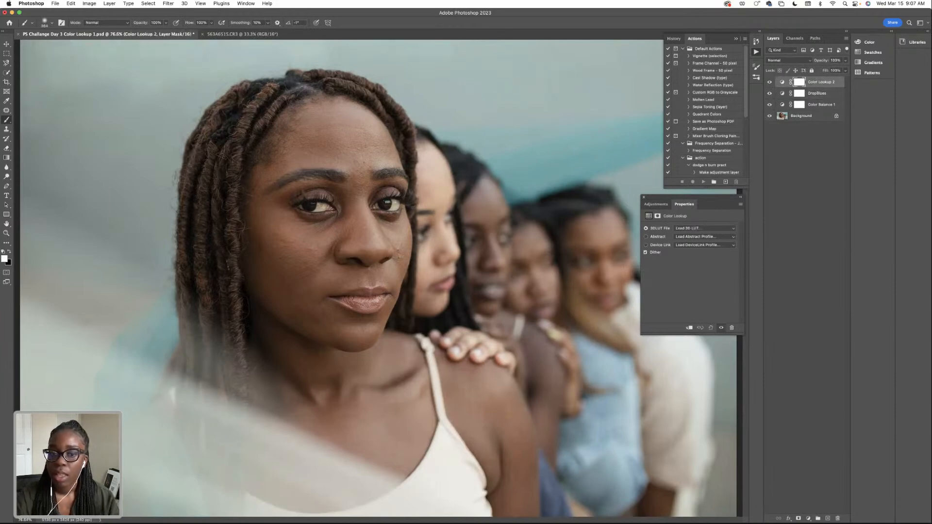
{"action": "left_click", "coordinate": [706, 229]}
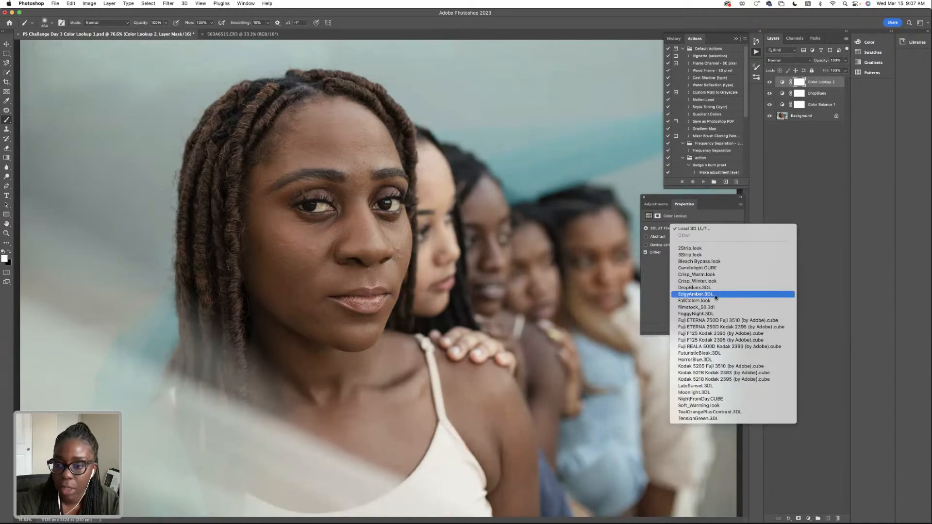
{"action": "left_click", "coordinate": [716, 294]}
{"action": "left_click", "coordinate": [699, 229]}
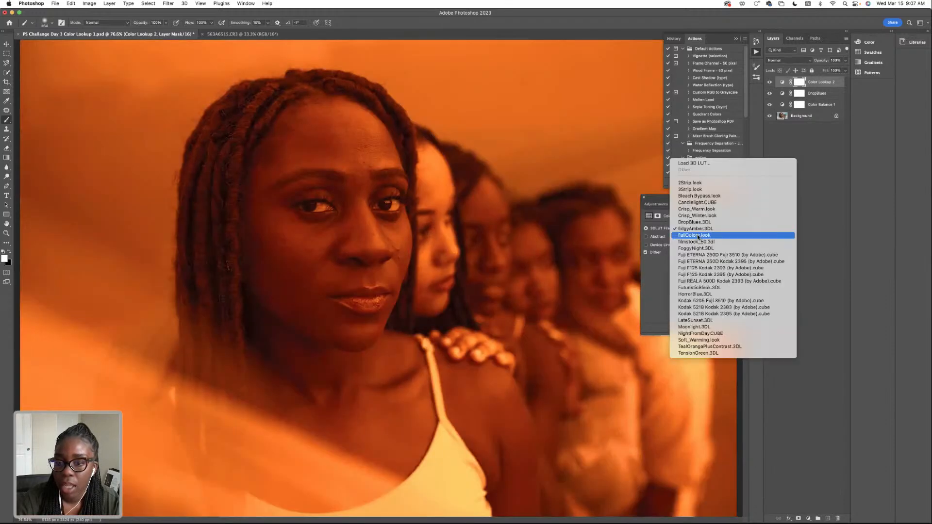
{"action": "key", "text": "Escape"}
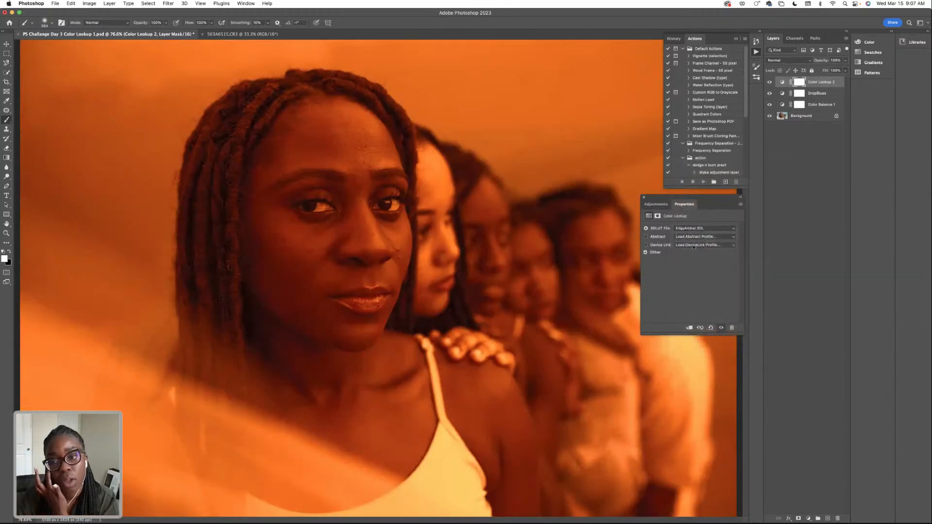
{"action": "left_click", "coordinate": [694, 228]}
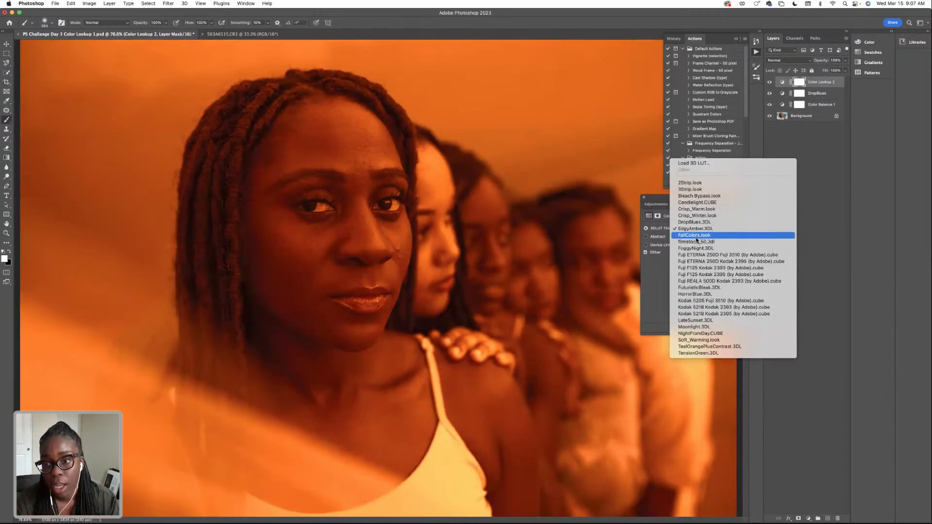
{"action": "left_click", "coordinate": [696, 237]}
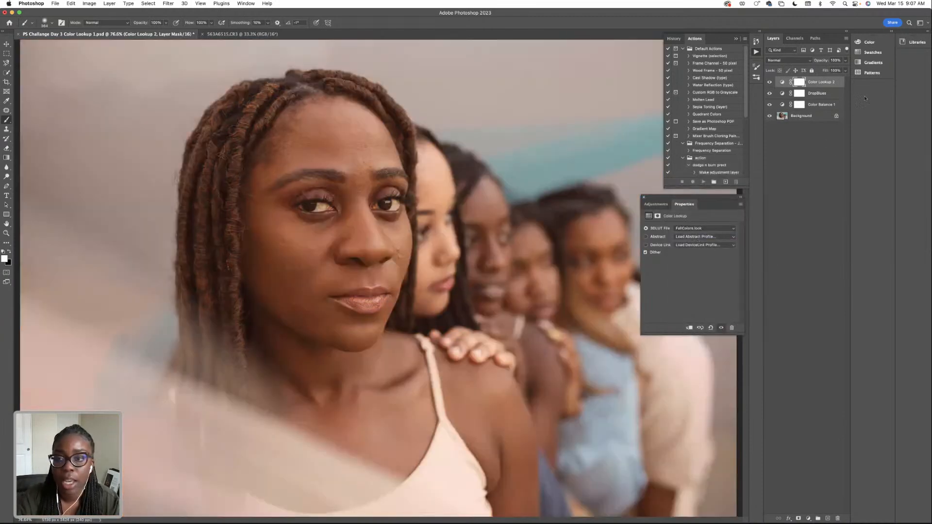
- Lower the Color Lookup 2 layer's opacity to about 45% and its fill to about 74%, and preview the portrait without it
{"action": "left_click", "coordinate": [845, 60]}
{"action": "left_click_drag", "start_coordinate": [827, 70], "coordinate": [827, 71]}
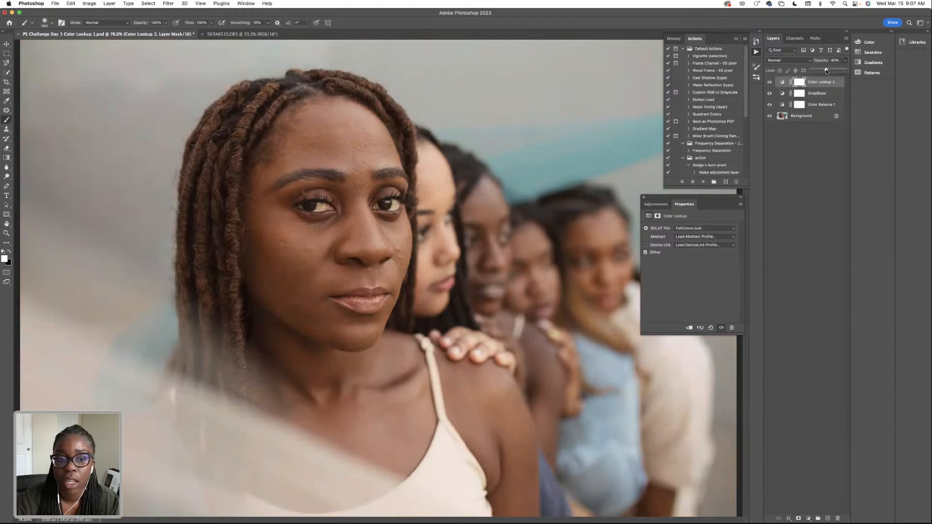
{"action": "left_click", "coordinate": [845, 71]}
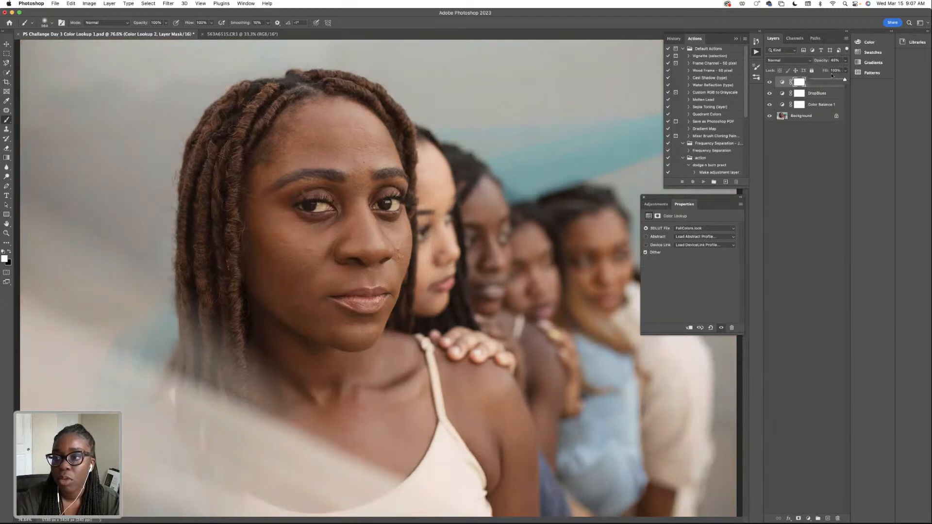
{"action": "left_click_drag", "start_coordinate": [829, 79], "coordinate": [835, 80]}
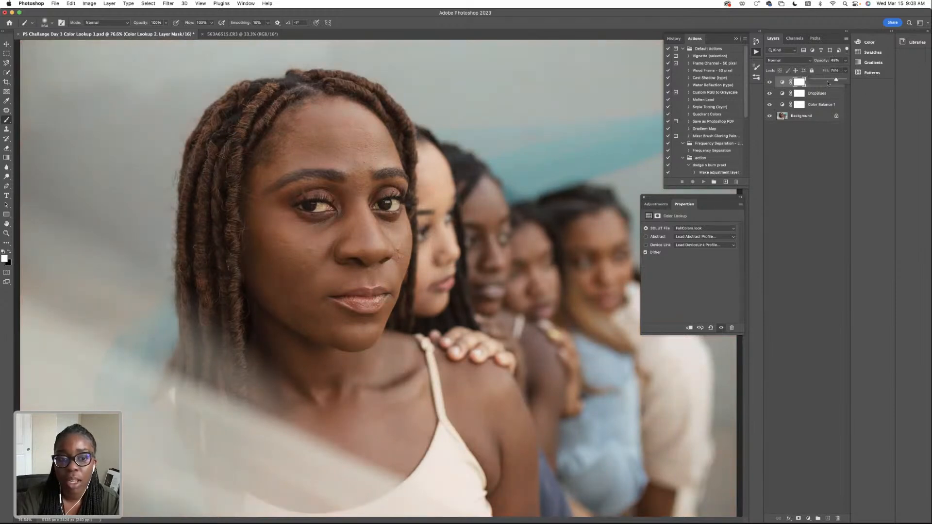
{"action": "left_click", "coordinate": [773, 86]}
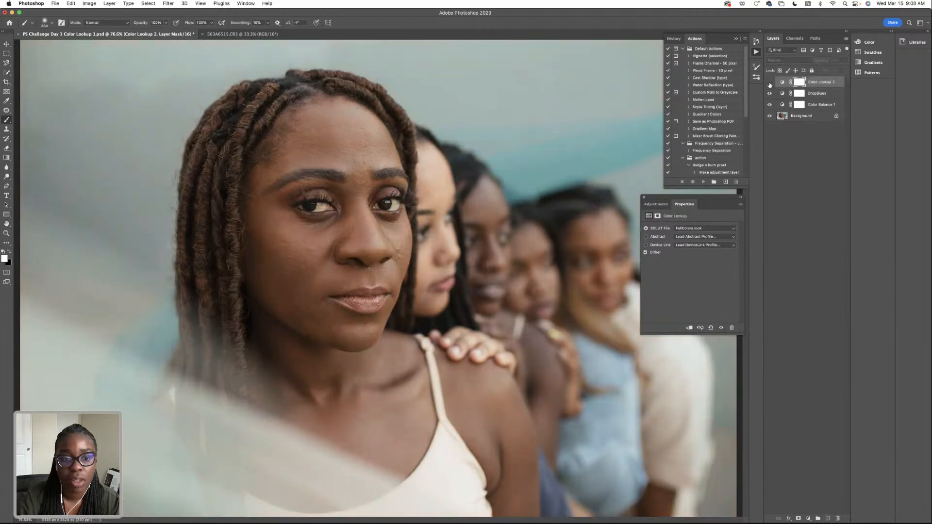
- Rename the Color Lookup 2 layer as FallColors
{"action": "double_click", "coordinate": [821, 82]}
{"action": "type", "text": "FallColors"}
{"action": "key", "text": "Return"}
- Add a third Color Lookup adjustment layer above FallColors and apply the Fuji ETERNA 250D Fuji 3510 (by Adobe).cube LUT
{"action": "left_click", "coordinate": [809, 518]}
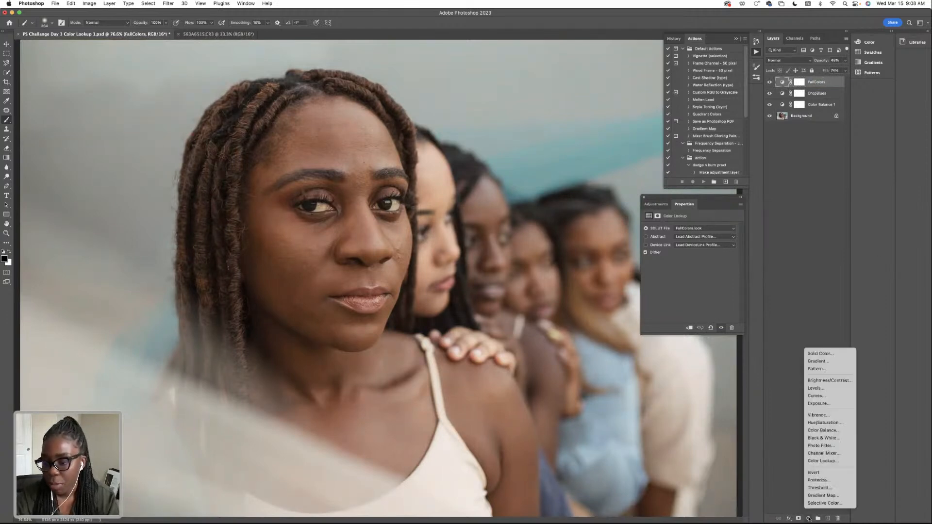
{"action": "left_click", "coordinate": [822, 461]}
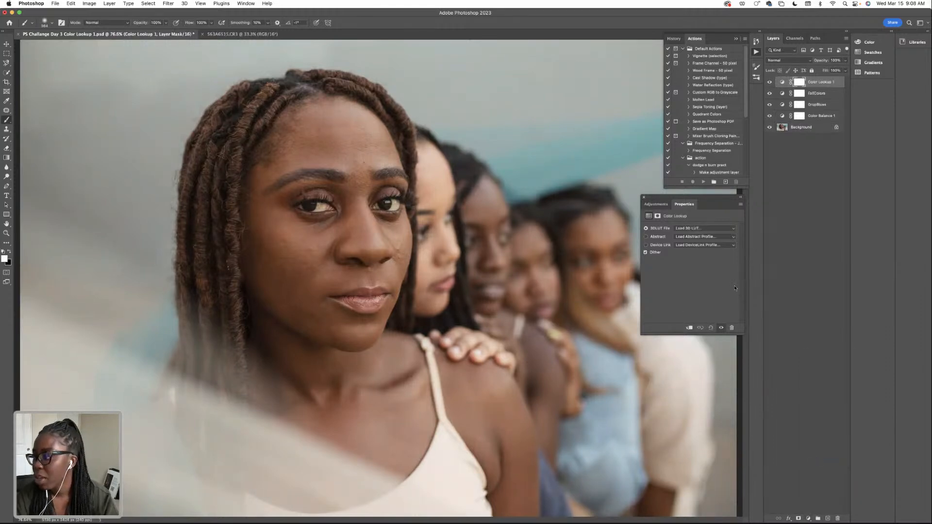
{"action": "left_click", "coordinate": [708, 229]}
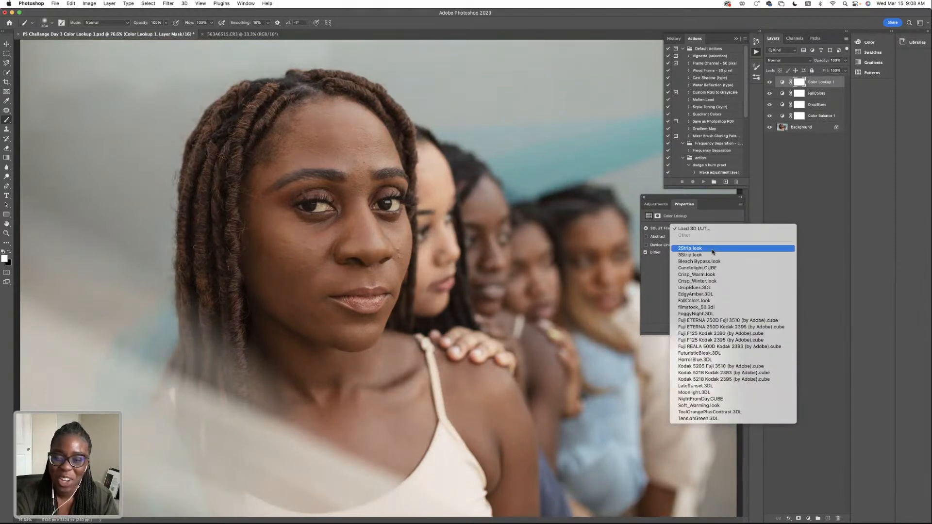
{"action": "left_click", "coordinate": [728, 323]}
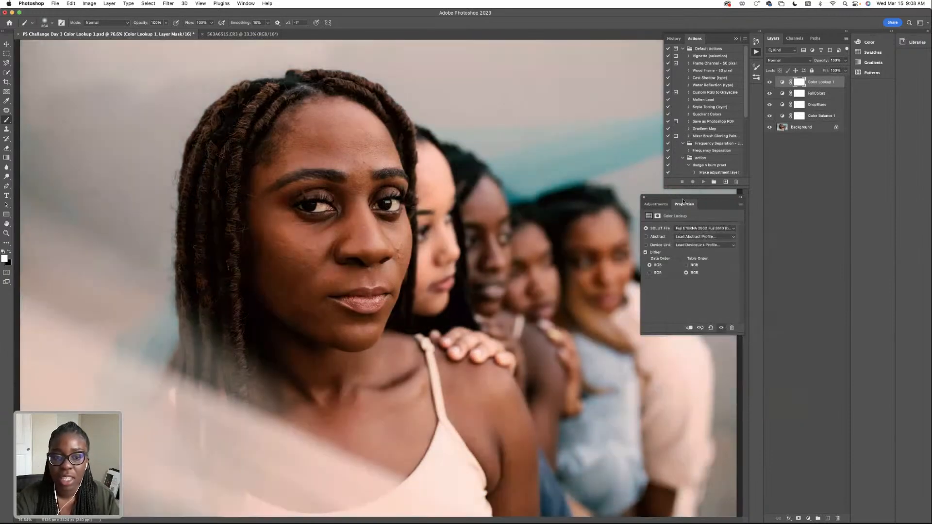
- Try the Fuji ETERNA 250D Kodak 2395 LUT on the new layer and switch back to Fuji ETERNA 250D Fuji 3510
{"action": "left_click", "coordinate": [698, 228]}
{"action": "left_click", "coordinate": [698, 236]}
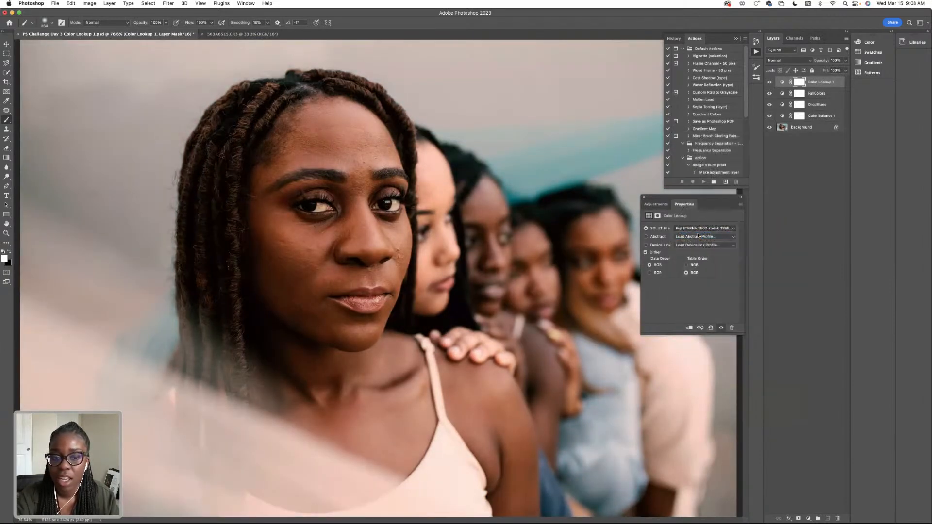
{"action": "left_click", "coordinate": [694, 229]}
{"action": "left_click", "coordinate": [698, 222]}
- Reduce the Fuji Color Lookup layer's opacity to about 49% and its fill to about 56%
{"action": "left_click", "coordinate": [845, 70]}
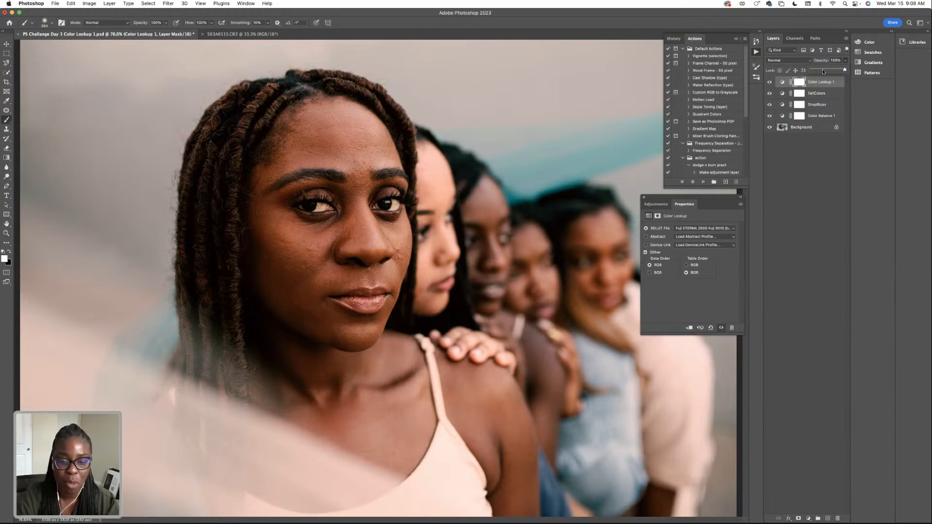
{"action": "left_click_drag", "start_coordinate": [824, 72], "coordinate": [827, 72]}
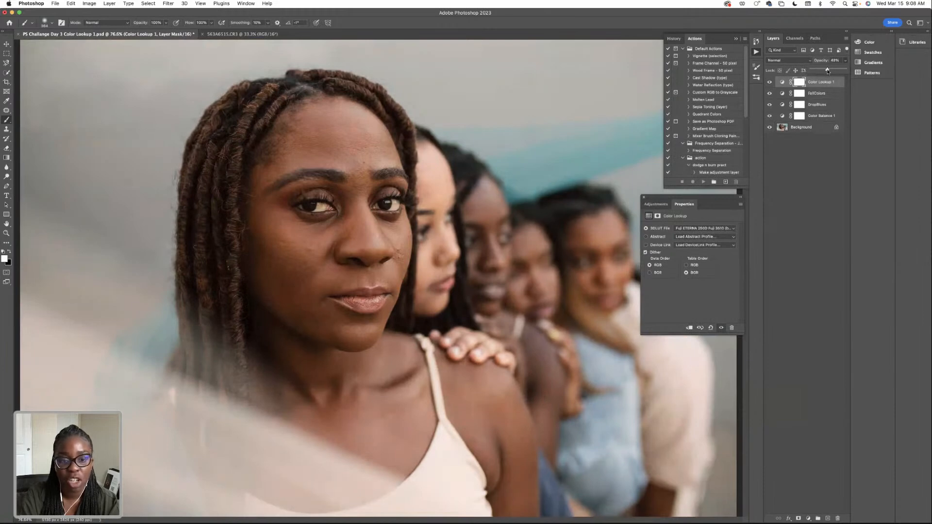
{"action": "left_click", "coordinate": [845, 71]}
{"action": "left_click", "coordinate": [845, 70]}
{"action": "left_click_drag", "start_coordinate": [845, 80], "coordinate": [829, 80]}
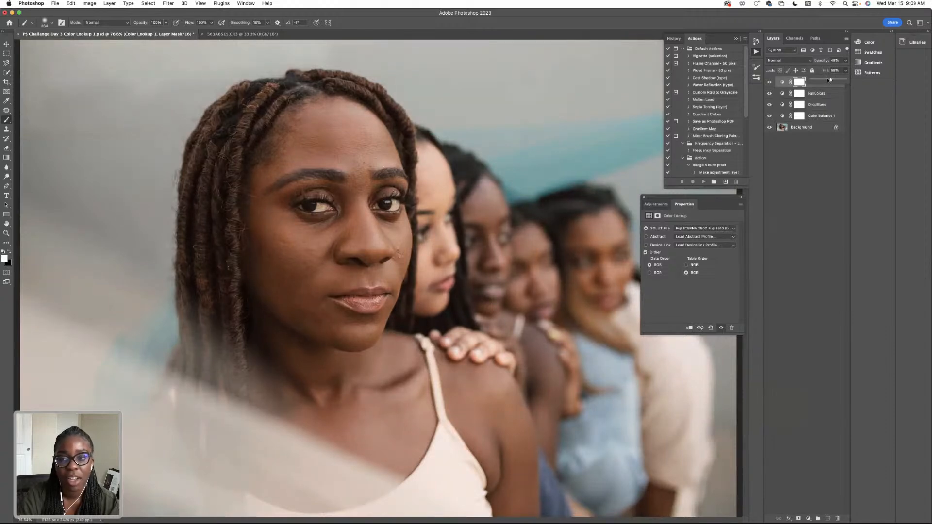
- Compare the portrait with the Fuji Color Lookup layer hidden and shown, both close up and with the whole image in view
{"action": "left_click", "coordinate": [769, 82]}
{"action": "left_click", "coordinate": [769, 82]}
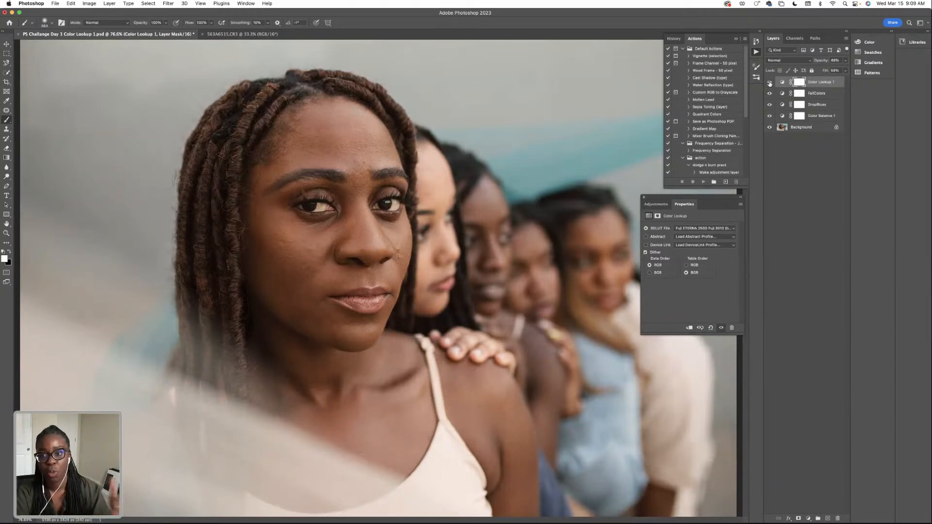
{"action": "left_click", "coordinate": [769, 83]}
{"action": "left_click", "coordinate": [769, 82]}
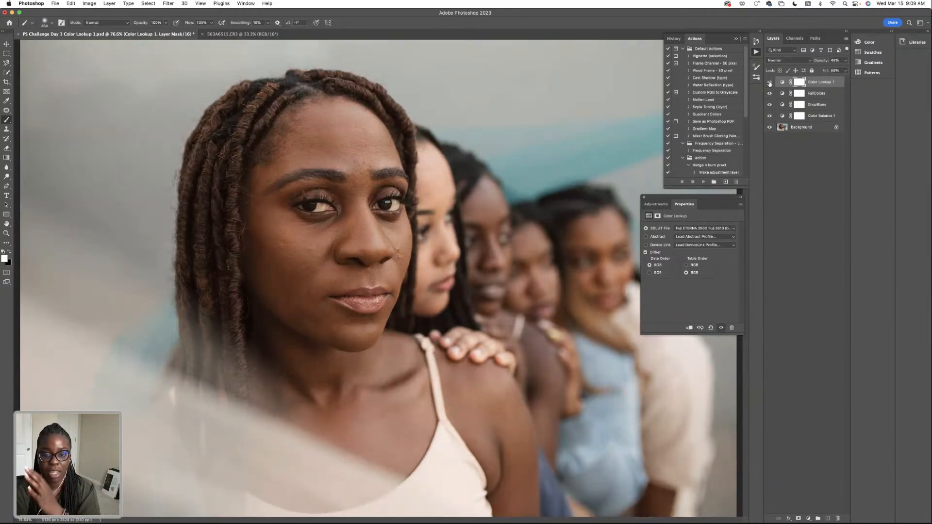
{"action": "left_click", "coordinate": [769, 83]}
{"action": "left_click", "coordinate": [769, 82]}
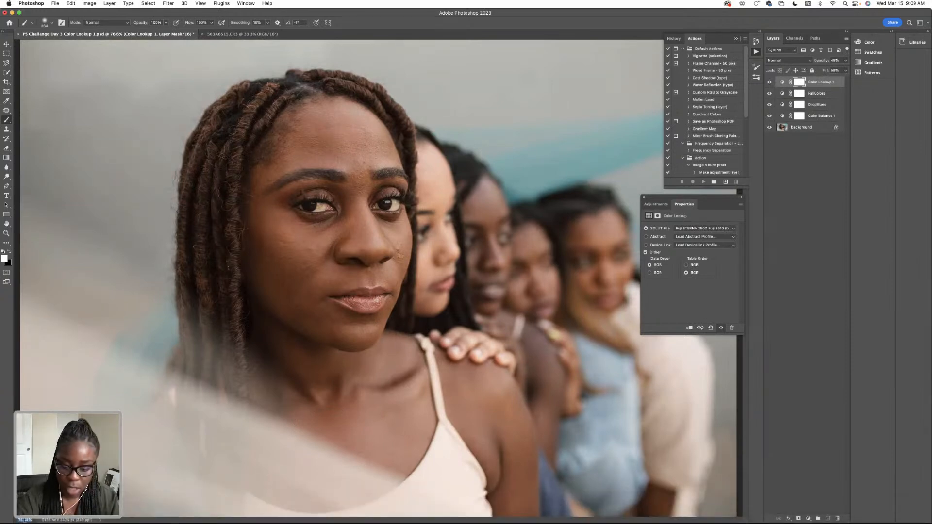
{"action": "key", "text": "super+minus"}
{"action": "key", "text": "super+minus"}
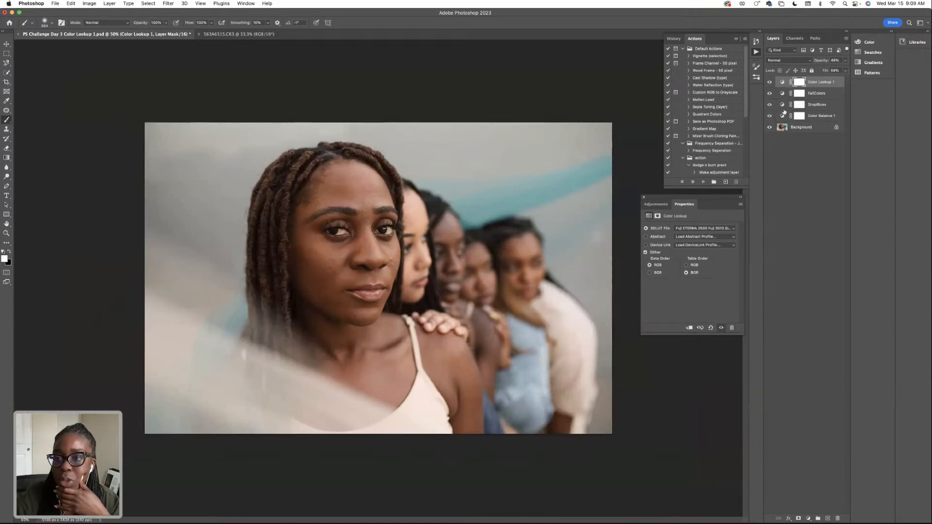
{"action": "left_click", "coordinate": [769, 83]}
{"action": "left_click", "coordinate": [768, 82]}
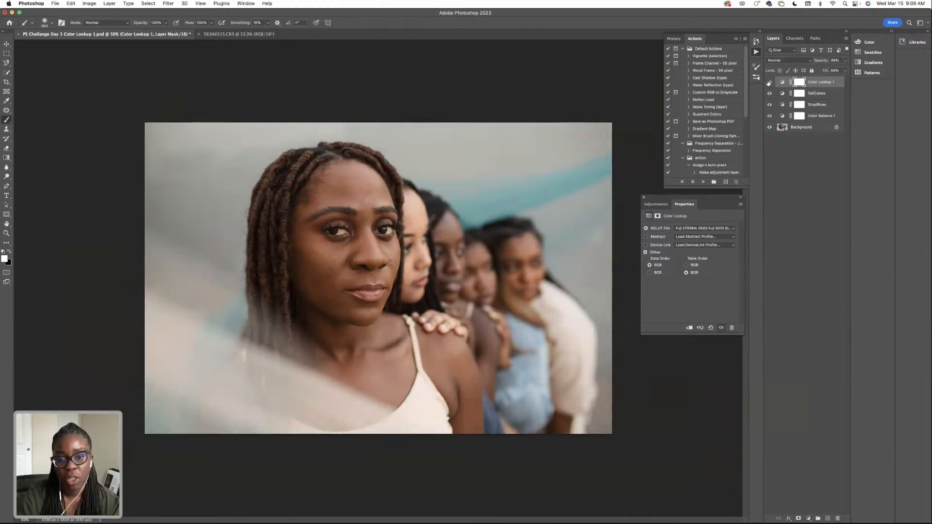
- Group the four adjustment layers above the Background and compare the portrait with the group hidden and shown
{"action": "left_click", "coordinate": [824, 119], "text": "shift"}
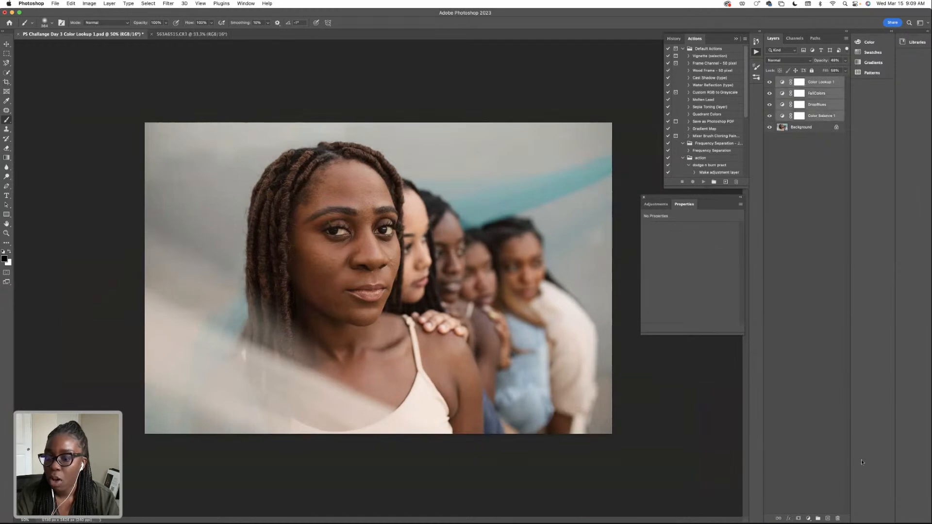
{"action": "left_click", "coordinate": [818, 519]}
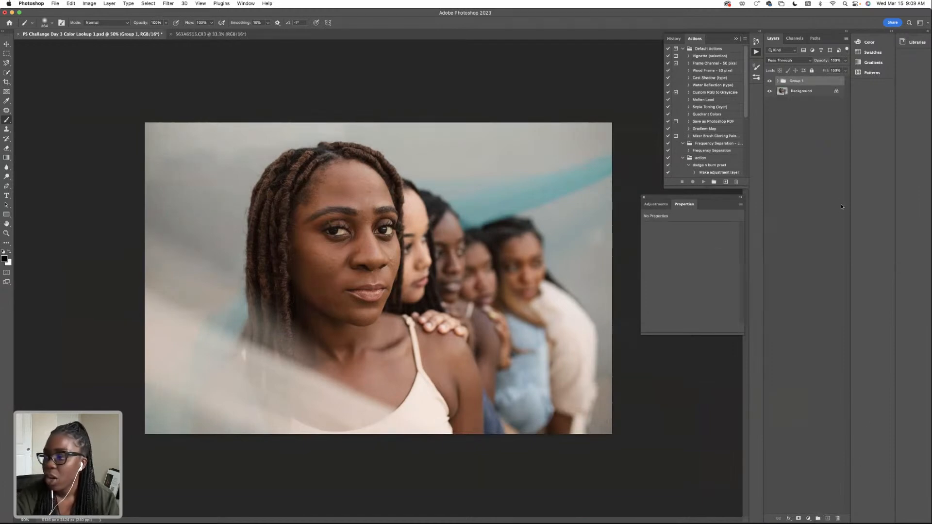
{"action": "left_click", "coordinate": [770, 81]}
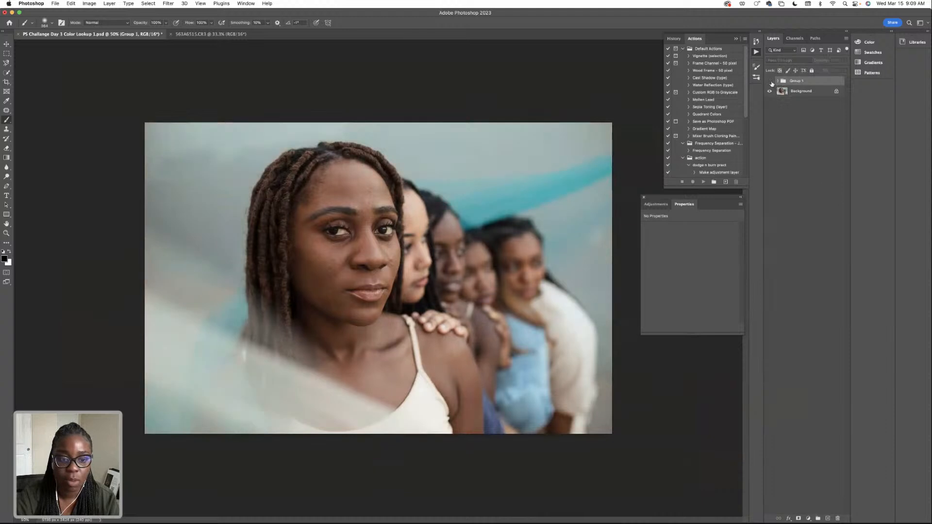
{"action": "left_click", "coordinate": [769, 82]}
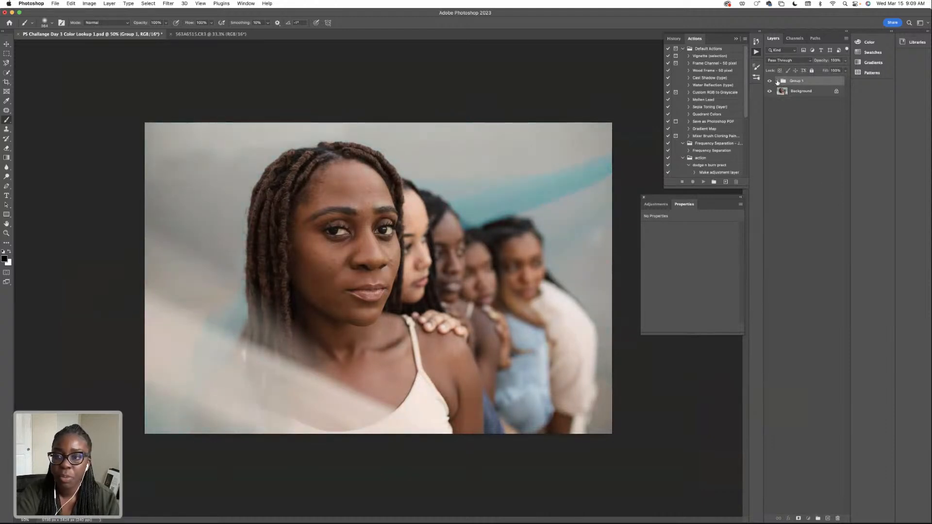
- Add another Color Lookup layer above the existing ones inside Group 1 and apply the FoggyNight.3DL LUT
{"action": "left_click", "coordinate": [777, 81]}
{"action": "left_click", "coordinate": [827, 92]}
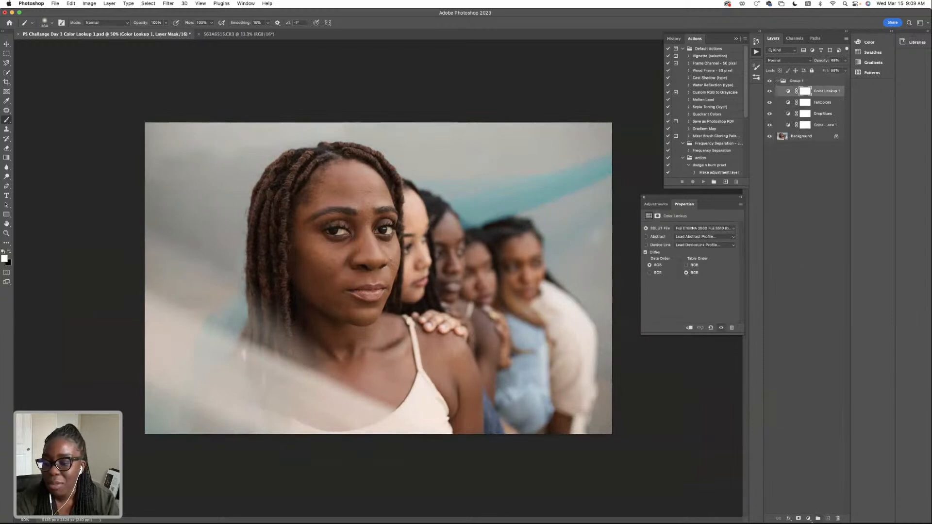
{"action": "left_click", "coordinate": [808, 519]}
{"action": "left_click", "coordinate": [839, 459]}
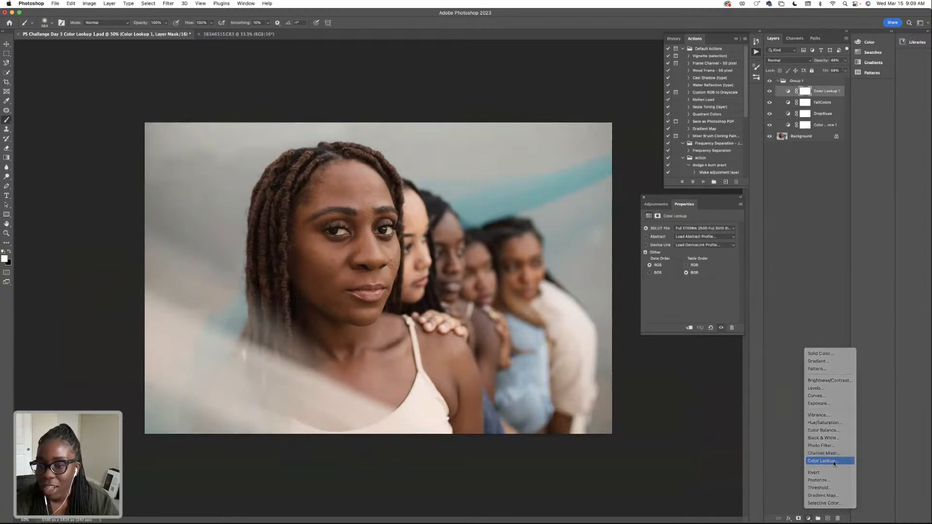
{"action": "left_click", "coordinate": [696, 229]}
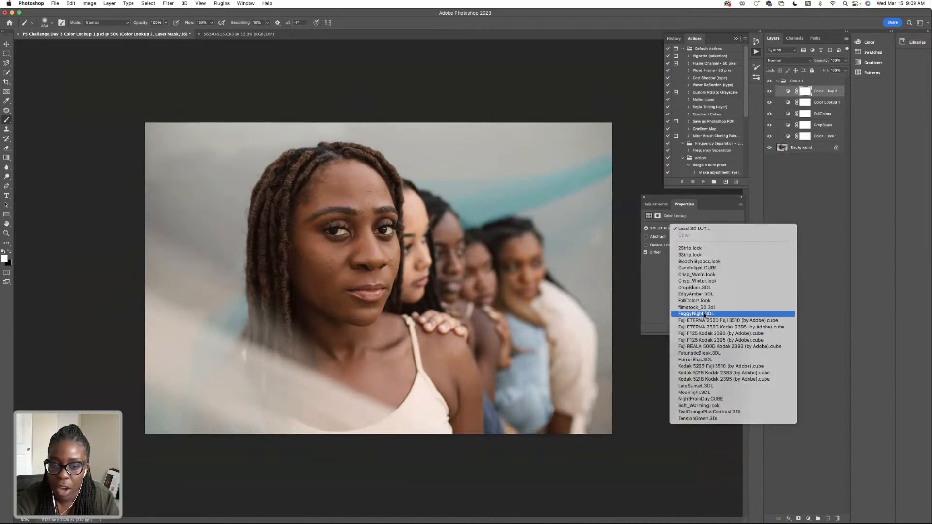
{"action": "left_click", "coordinate": [705, 314]}
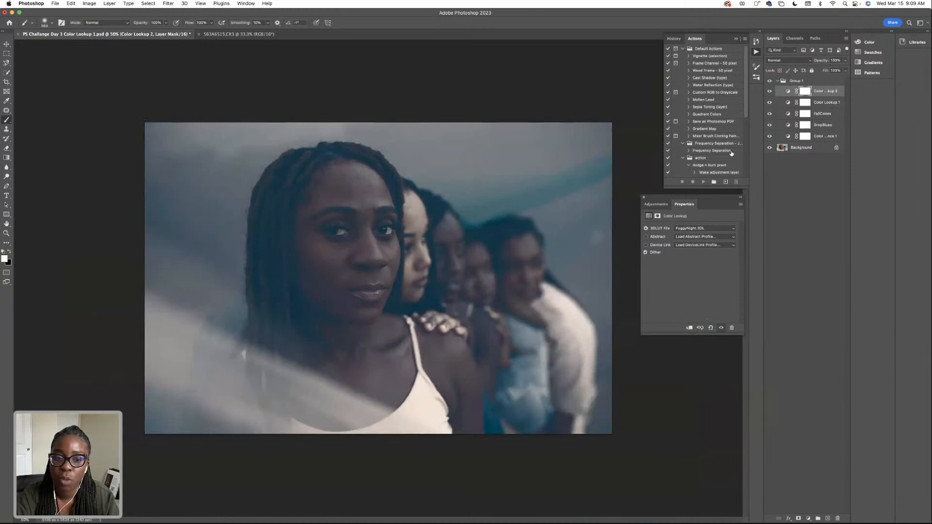
- Reduce the FoggyNight Color Lookup layer's opacity to about 30% and its fill to about 60%
{"action": "left_click", "coordinate": [844, 60]}
{"action": "left_click", "coordinate": [824, 71]}
{"action": "left_click_drag", "start_coordinate": [824, 70], "coordinate": [821, 70]}
{"action": "left_click", "coordinate": [879, 93]}
{"action": "left_click", "coordinate": [845, 71]}
{"action": "left_click", "coordinate": [832, 80]}
{"action": "left_click_drag", "start_coordinate": [833, 79], "coordinate": [830, 80]}
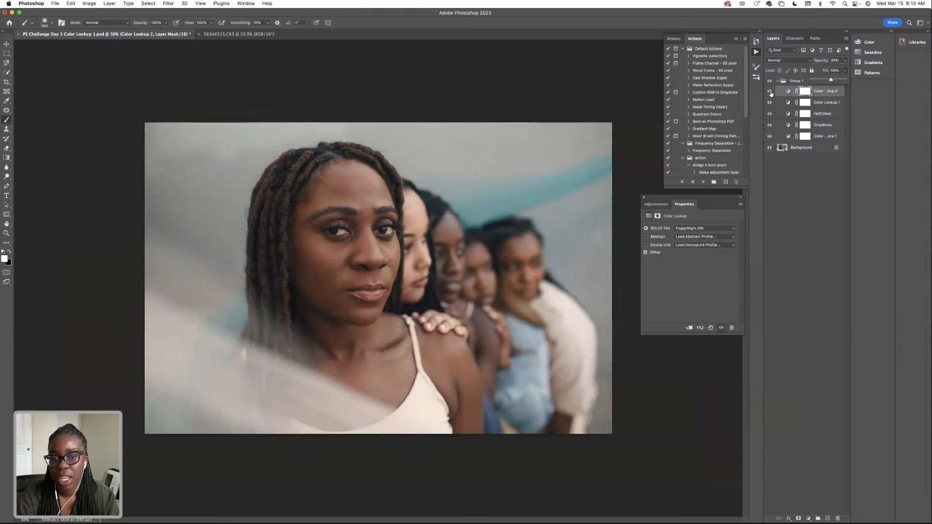
- Compare the portrait with the FoggyNight layer hidden and shown, and delete that layer
{"action": "left_click", "coordinate": [769, 91]}
{"action": "left_click", "coordinate": [769, 91]}
{"action": "left_click", "coordinate": [770, 92]}
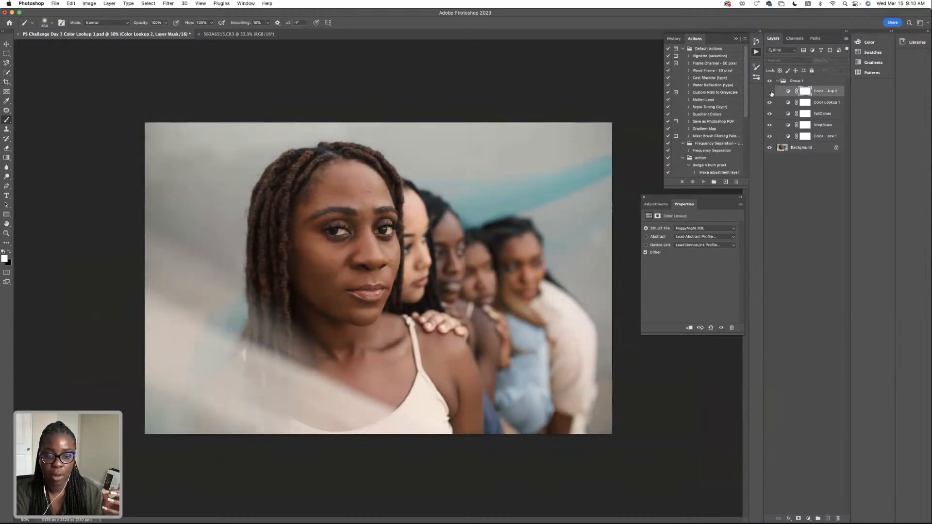
{"action": "left_click", "coordinate": [769, 91]}
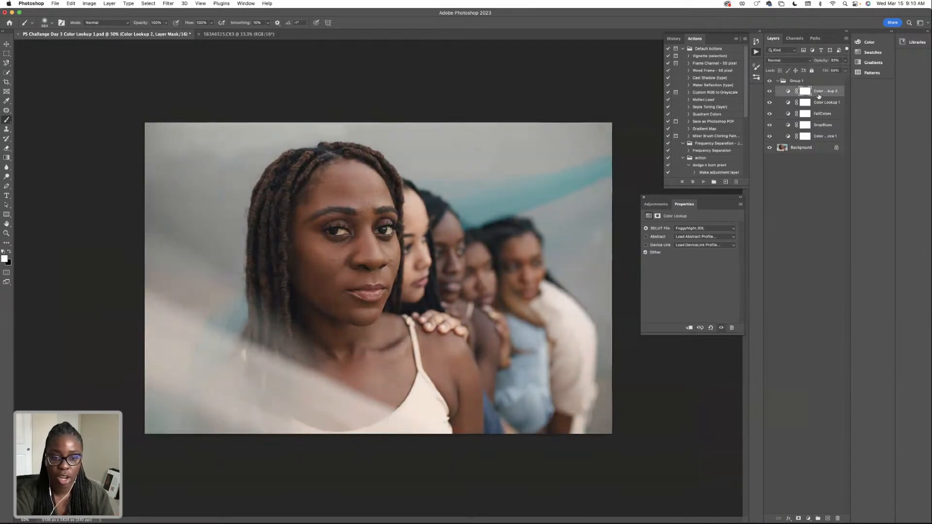
{"action": "left_click", "coordinate": [828, 95]}
{"action": "key", "text": "Delete"}
- Rename the Color Lookup layer above FallColors as FUJI ETERNA
{"action": "double_click", "coordinate": [827, 92]}
{"action": "type", "text": "Du"}
{"action": "key", "text": "BackSpace"}
{"action": "key", "text": "BackSpace"}
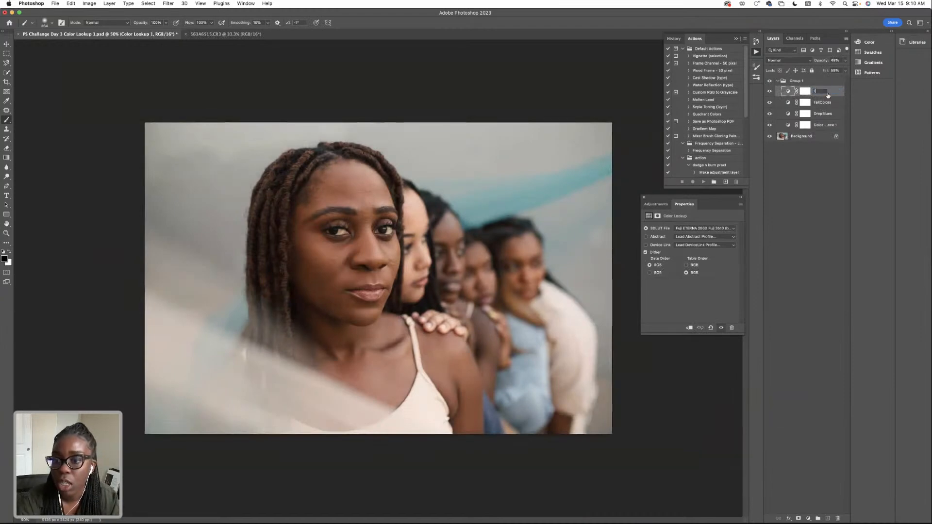
{"action": "type", "text": "FUJI ED"}
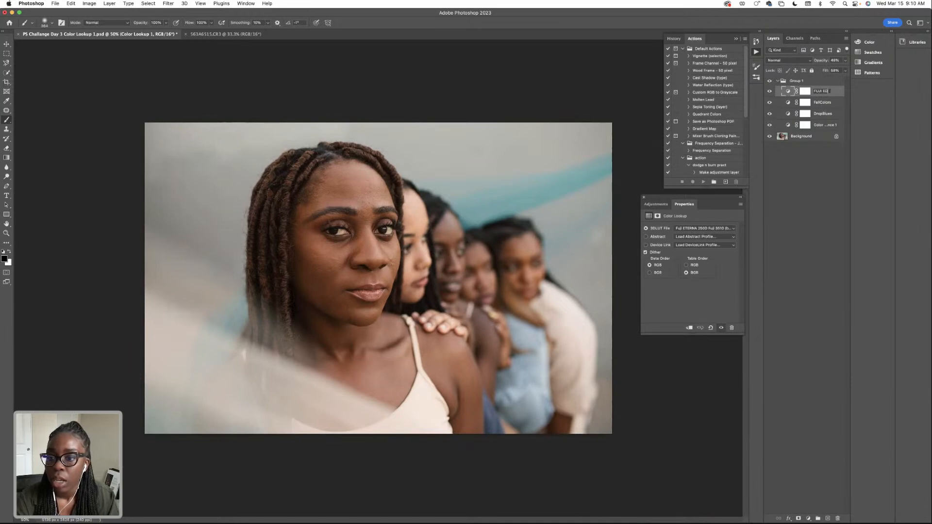
{"action": "key", "text": "BackSpace"}
{"action": "type", "text": "TERNA"}
{"action": "key", "text": "Return"}
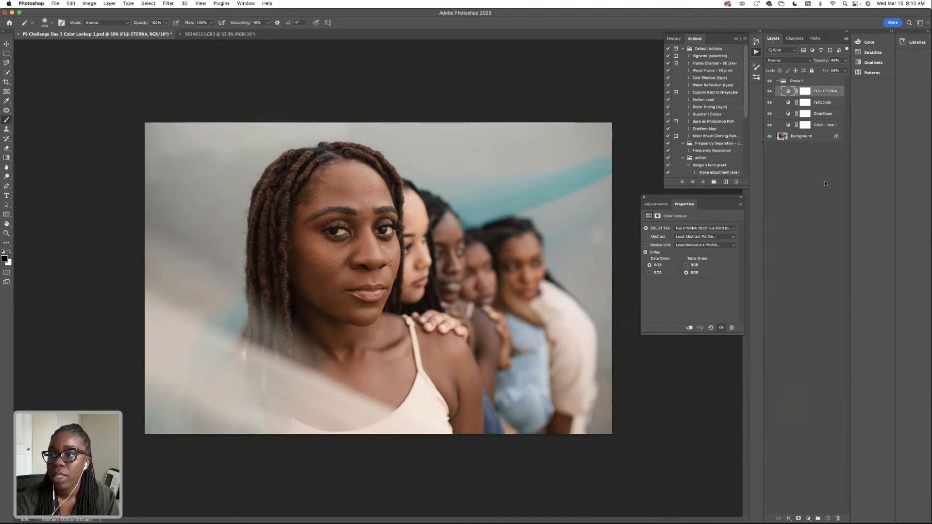
- Compare the portrait with the whole Group 1 color grade hidden and shown
{"action": "left_click", "coordinate": [801, 82]}
{"action": "left_click", "coordinate": [778, 81]}
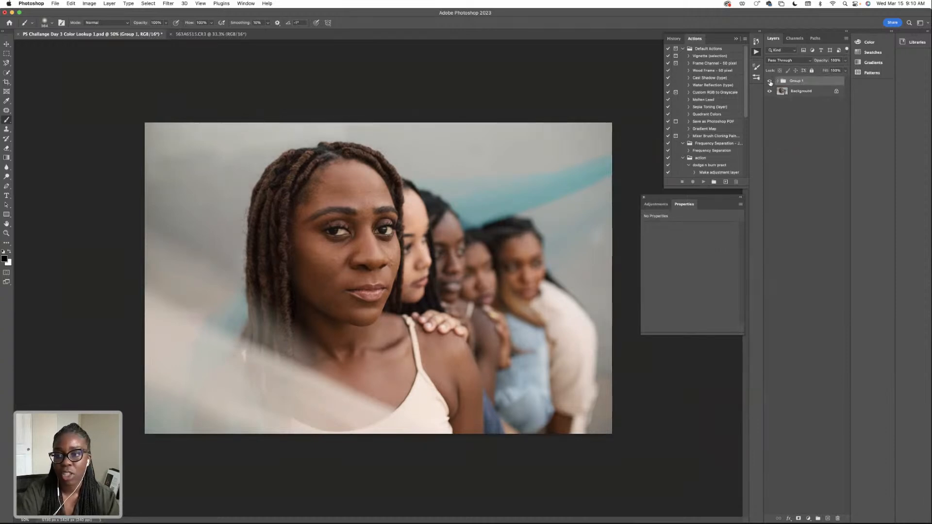
{"action": "left_click", "coordinate": [775, 82]}
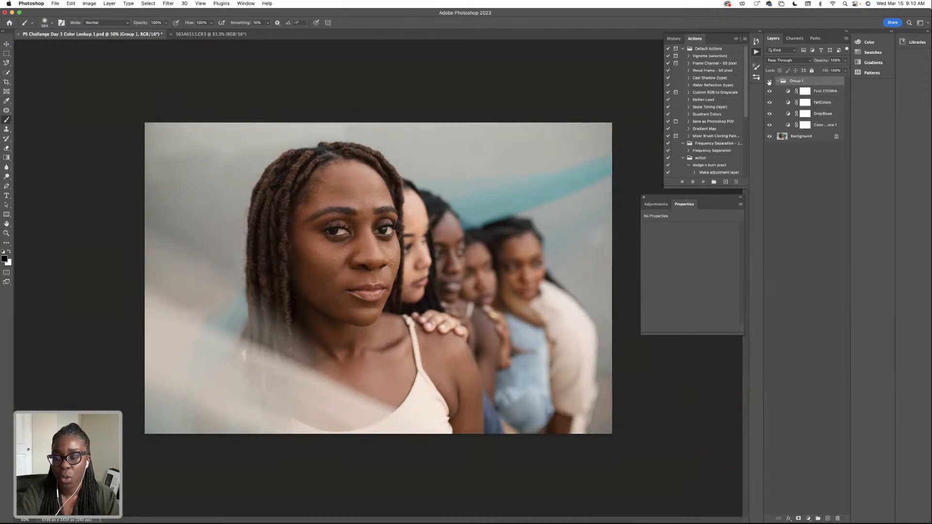
{"action": "left_click", "coordinate": [769, 82]}
{"action": "left_click", "coordinate": [770, 81]}
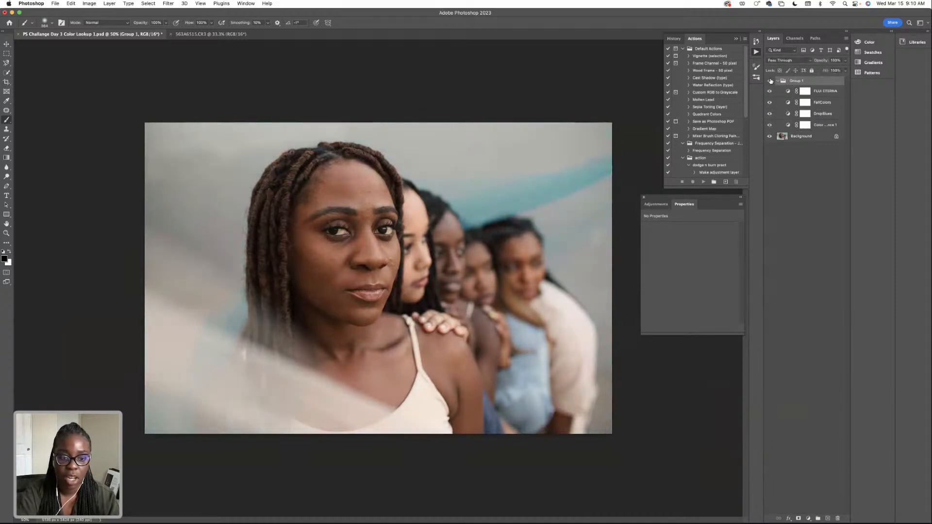
- Add a new Color Lookup adjustment layer above FUJI ETERNA inside Group 1
{"action": "left_click", "coordinate": [825, 92]}
{"action": "left_click", "coordinate": [808, 518]}
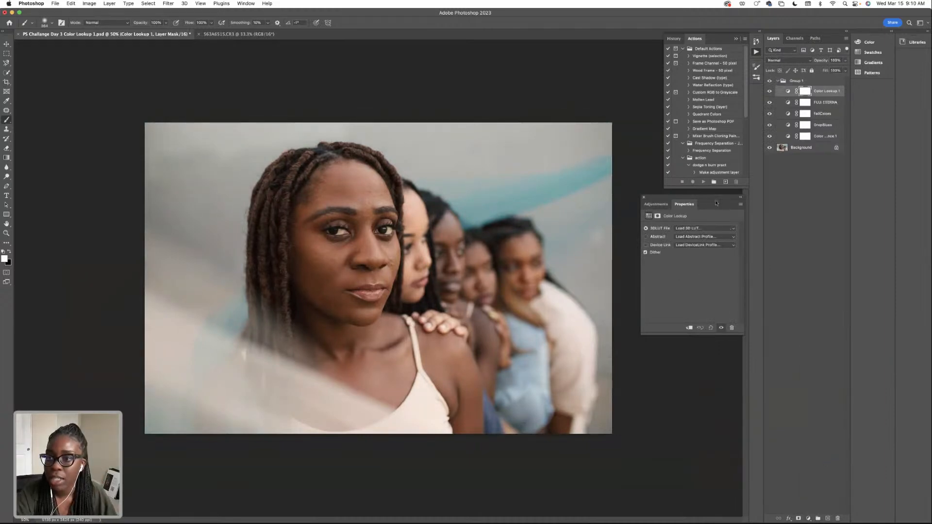
- Try the LateSunset.3DL lookup on the Color Lookup layer above FUJI ETERNA
{"action": "left_click", "coordinate": [699, 228]}
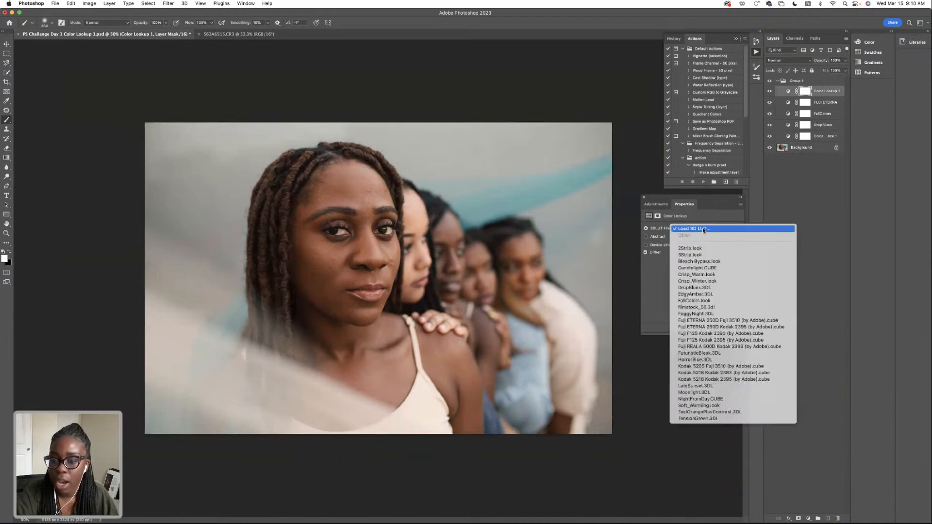
{"action": "left_click", "coordinate": [708, 387]}
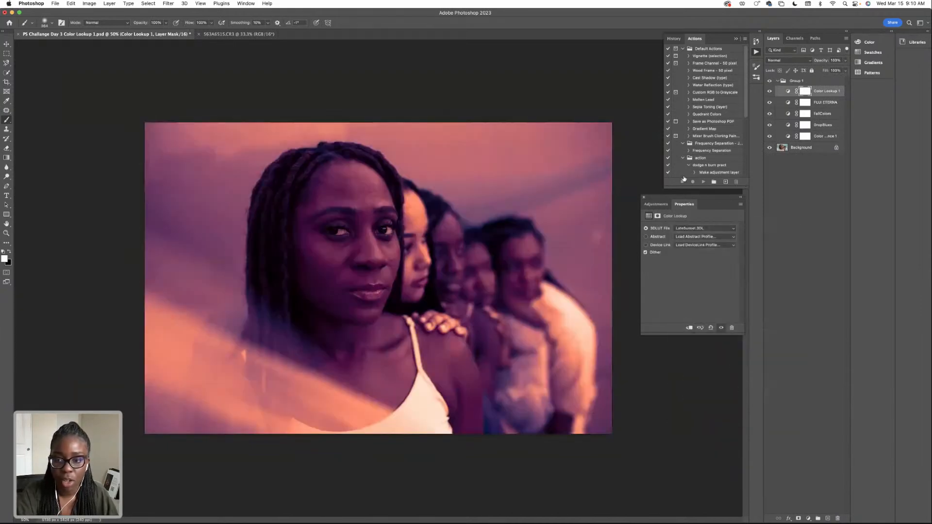
{"action": "left_click", "coordinate": [691, 229]}
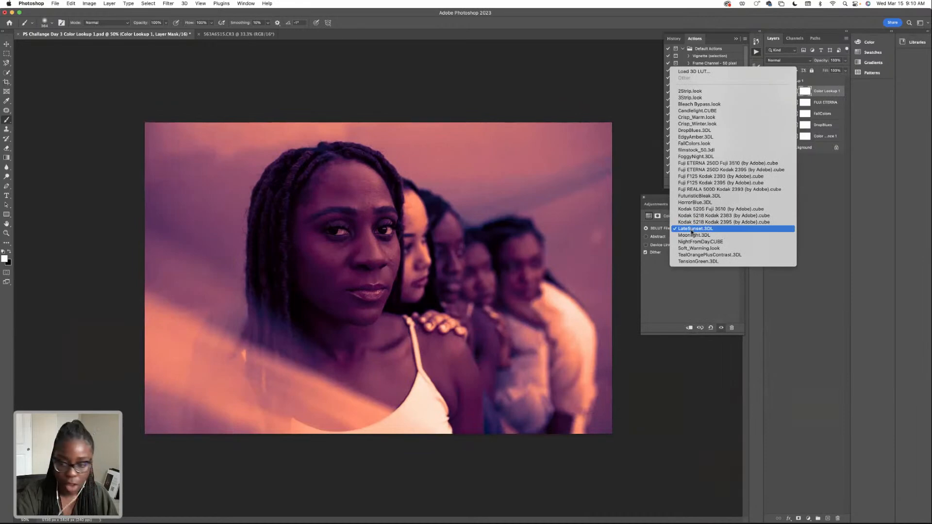
{"action": "left_click", "coordinate": [840, 146]}
{"action": "left_click", "coordinate": [844, 61]}
{"action": "left_click_drag", "start_coordinate": [828, 70], "coordinate": [820, 70]}
- Delete the Color Lookup layer above FUJI ETERNA
{"action": "left_click", "coordinate": [829, 96]}
{"action": "left_click", "coordinate": [829, 96]}
{"action": "key", "text": "Delete"}
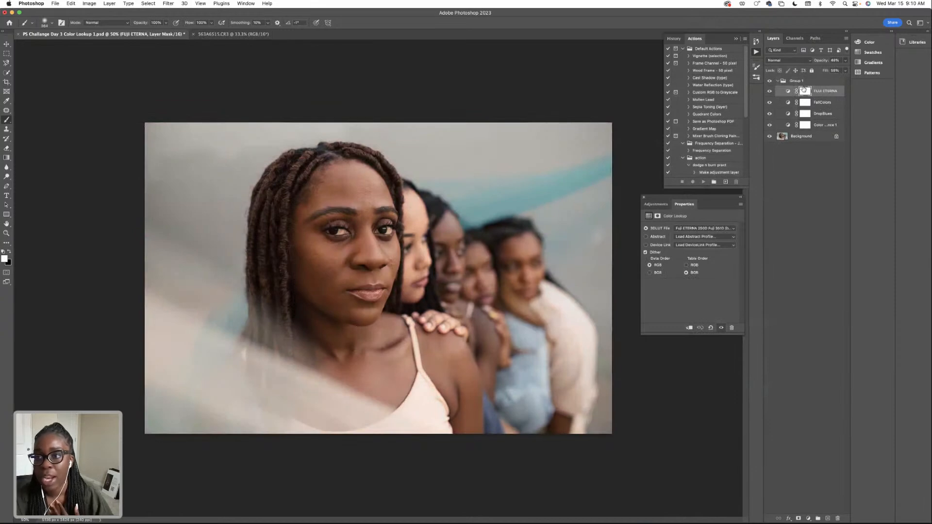
- Lower the opacity of the FallColors layer in Group 1
{"action": "left_click", "coordinate": [777, 82]}
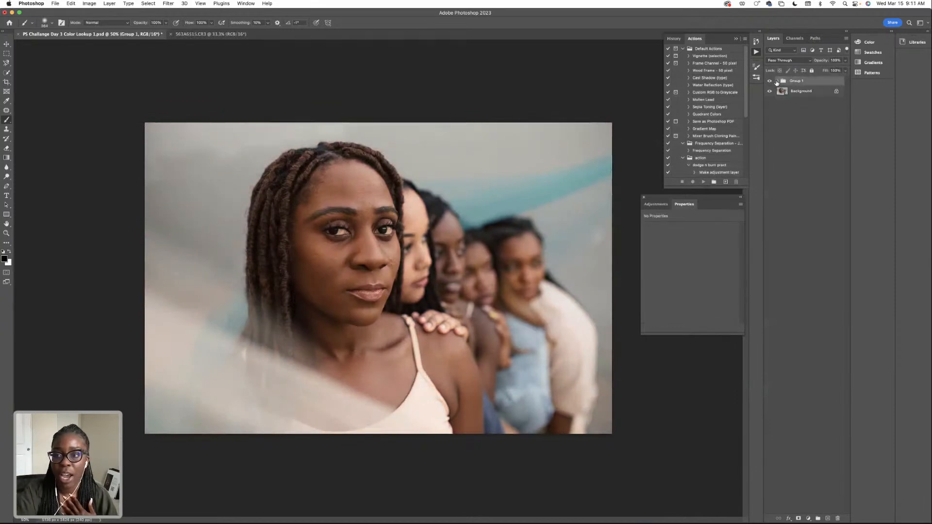
{"action": "left_click", "coordinate": [777, 81]}
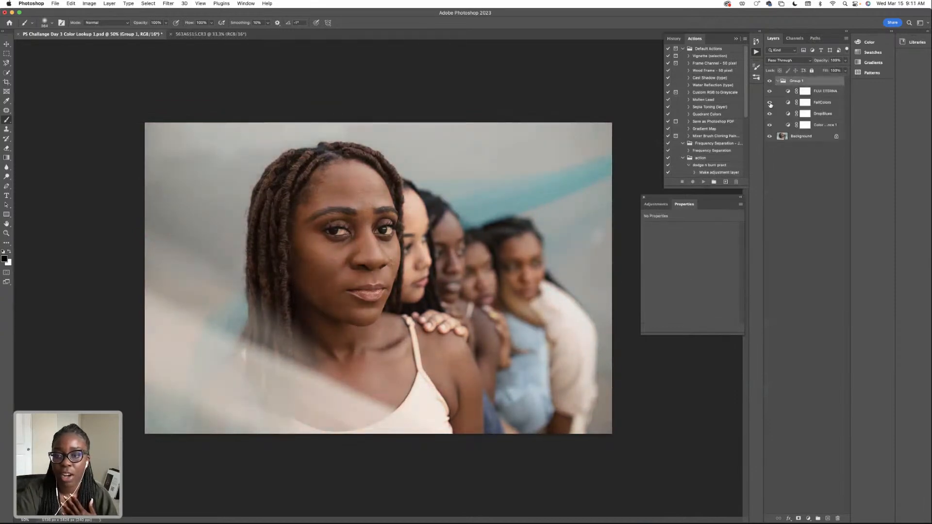
{"action": "left_click", "coordinate": [805, 103]}
{"action": "left_click_drag", "start_coordinate": [844, 63], "coordinate": [819, 70]}
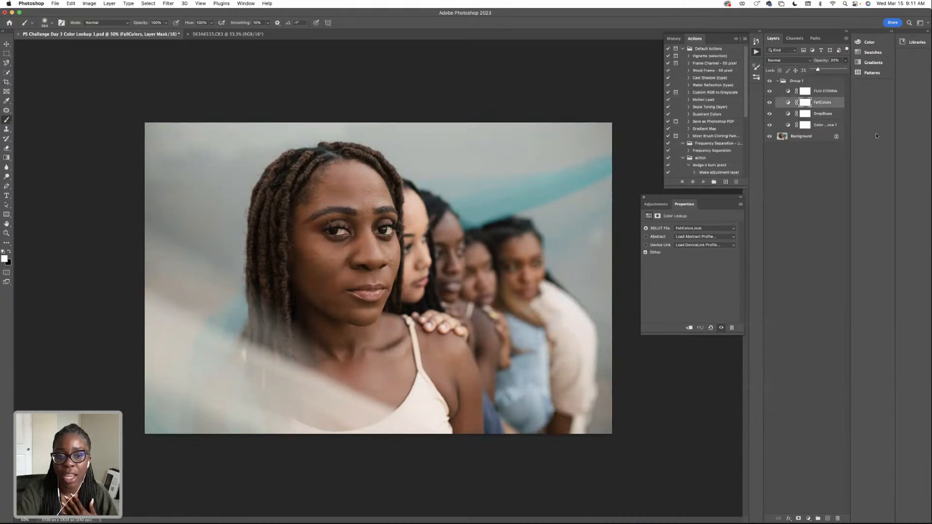
- Compare the portrait with the Group 1 color grade hidden and shown, and leave the group collapsed
{"action": "left_click", "coordinate": [777, 81]}
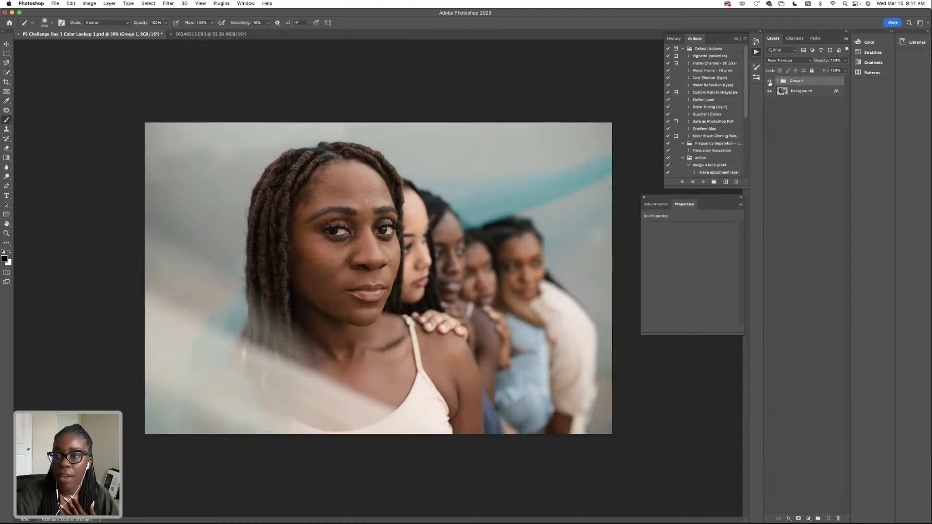
{"action": "left_click", "coordinate": [770, 82]}
{"action": "left_click", "coordinate": [769, 81]}
{"action": "left_click", "coordinate": [778, 81]}
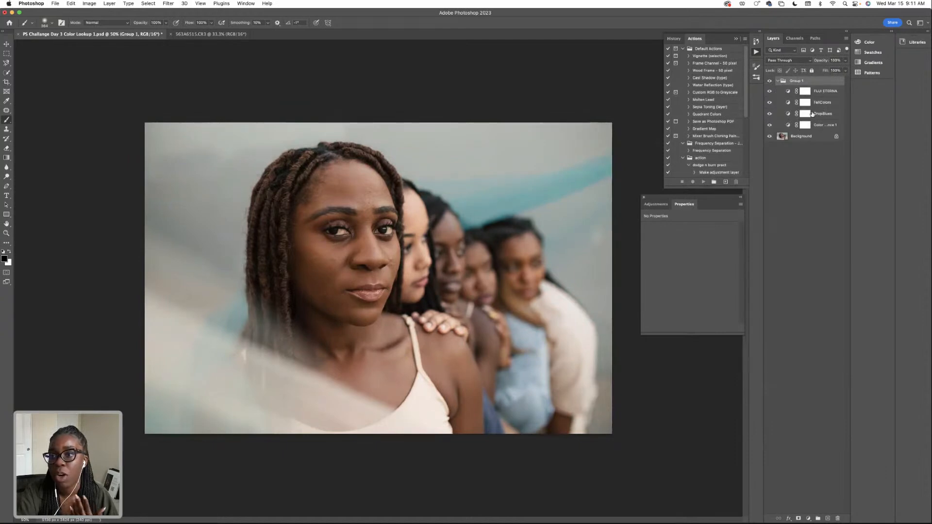
{"action": "left_click", "coordinate": [778, 81]}
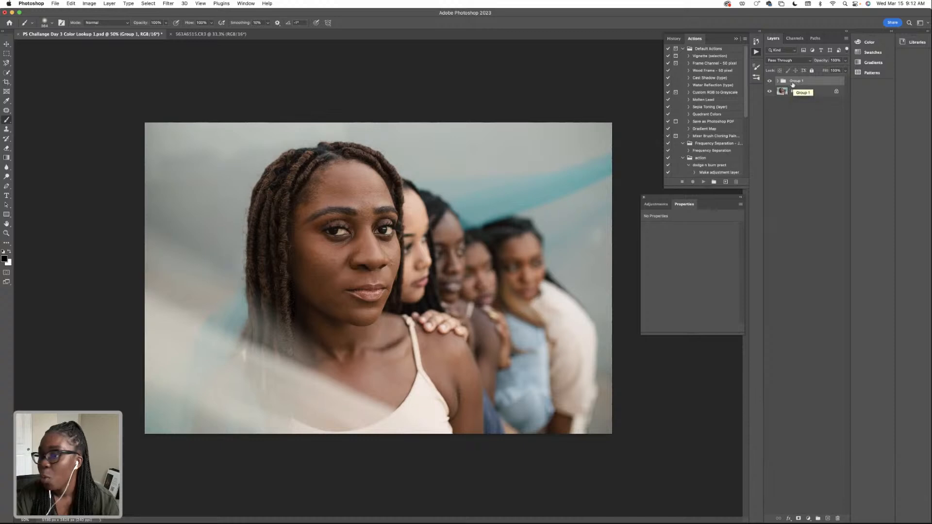
- Review the settings of the FUJI ETERNA, FallColors, Color Balance and DropBlues layers in Group 1
{"action": "left_click", "coordinate": [778, 80]}
{"action": "left_click", "coordinate": [806, 92]}
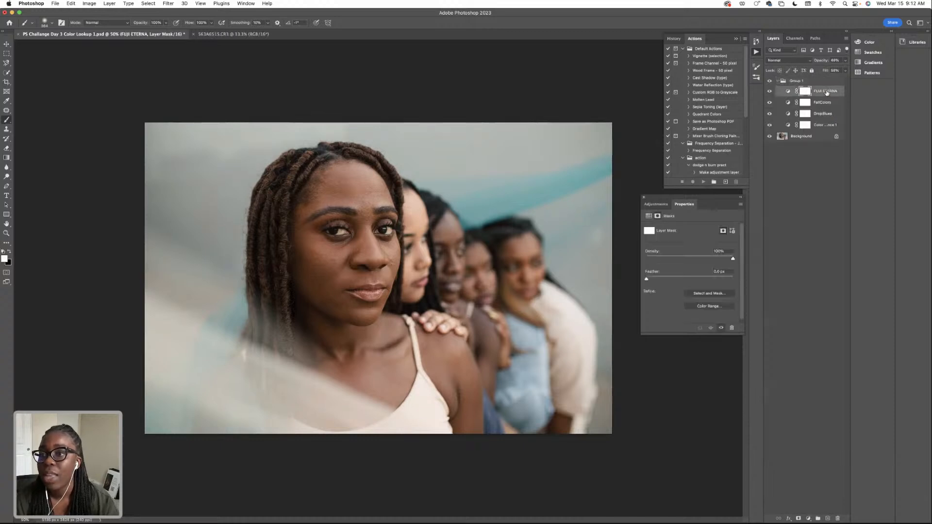
{"action": "left_click", "coordinate": [824, 104]}
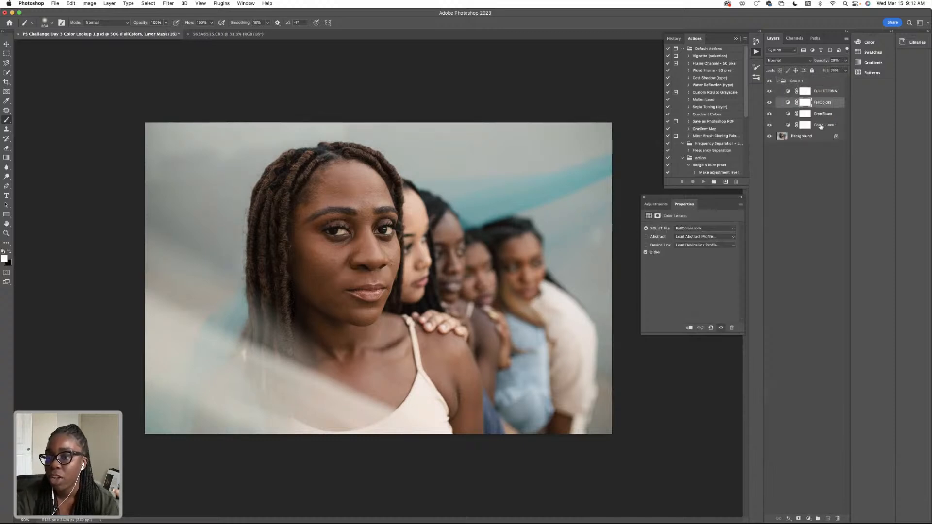
{"action": "left_click", "coordinate": [820, 125]}
{"action": "left_click", "coordinate": [821, 114]}
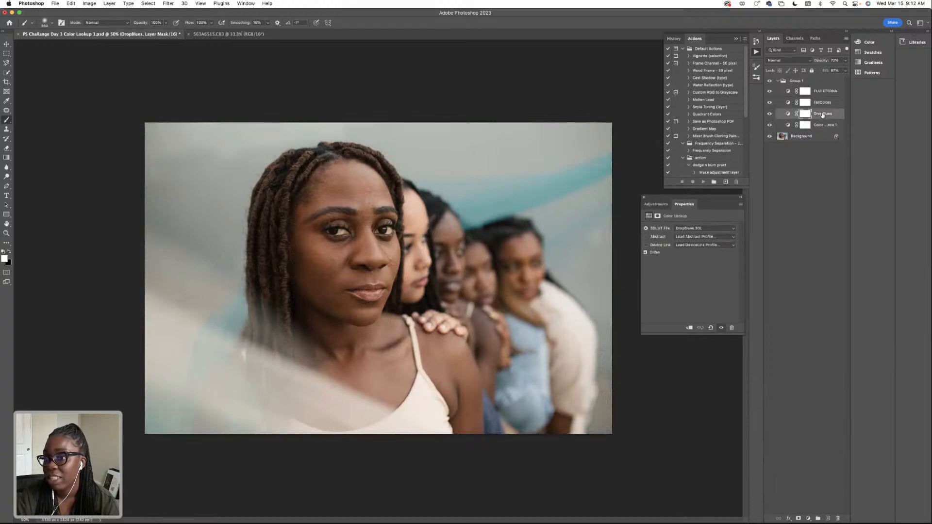
- Preview blend modes such as Linear Burn and Color on the FUJI ETERNA layer, keeping Normal
{"action": "left_click", "coordinate": [821, 92]}
{"action": "left_click", "coordinate": [795, 60]}
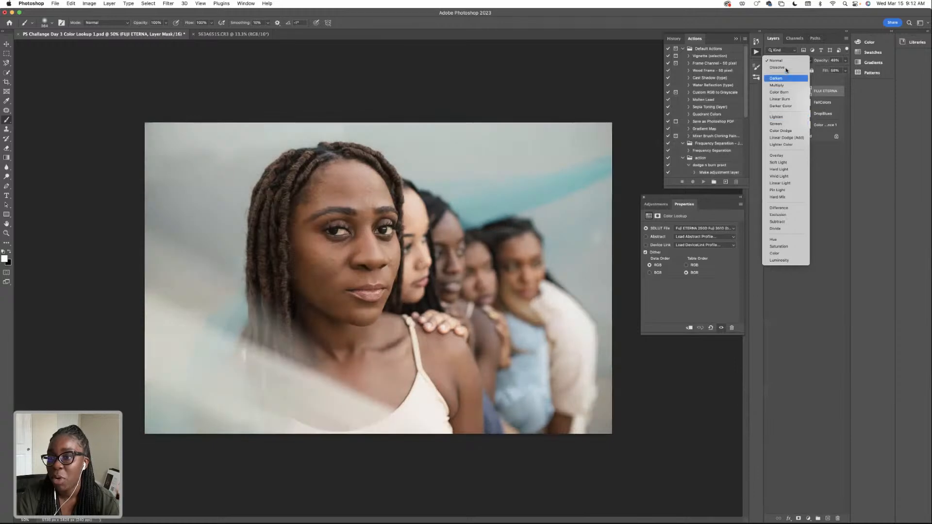
{"action": "left_click", "coordinate": [788, 62]}
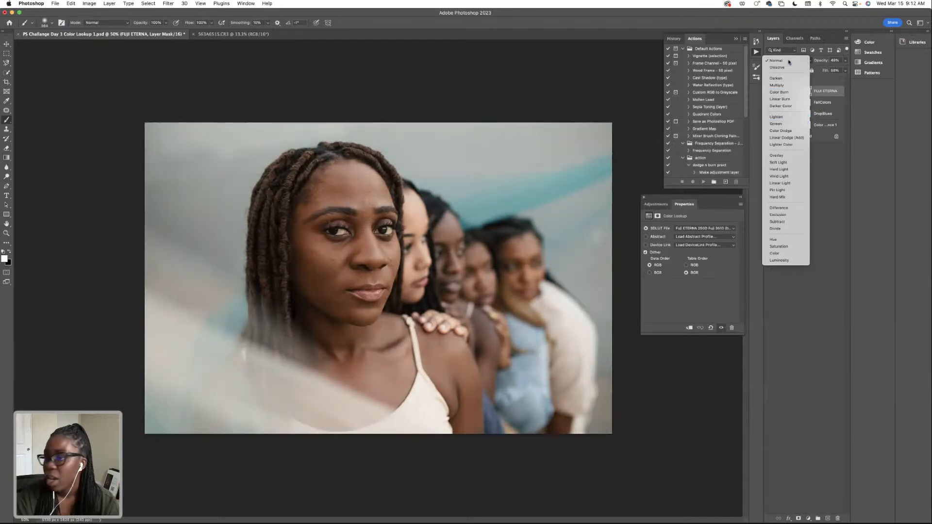
{"action": "left_click", "coordinate": [792, 60]}
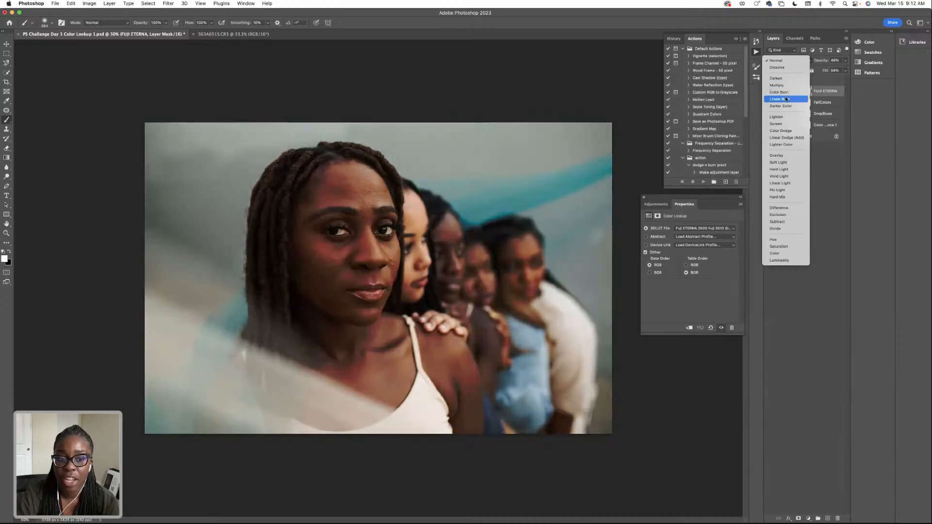
{"action": "left_click", "coordinate": [787, 61]}
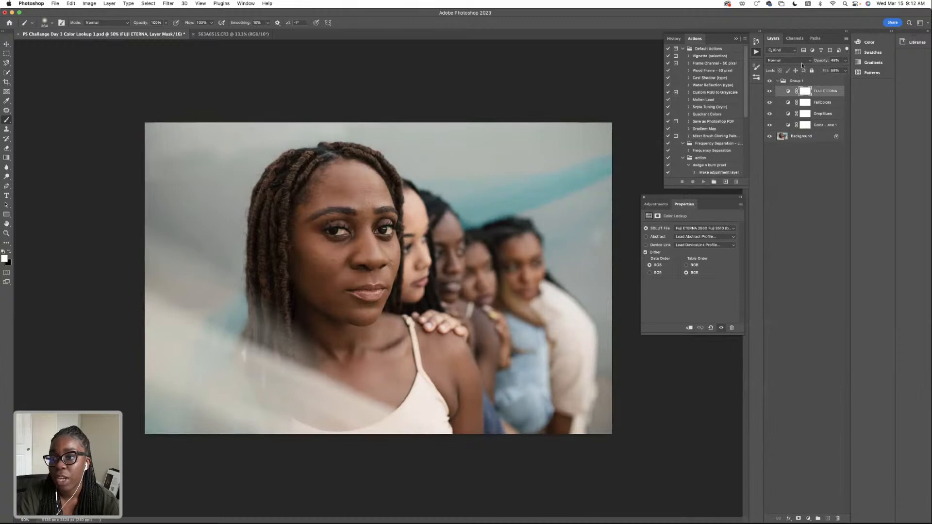
{"action": "left_click", "coordinate": [807, 62]}
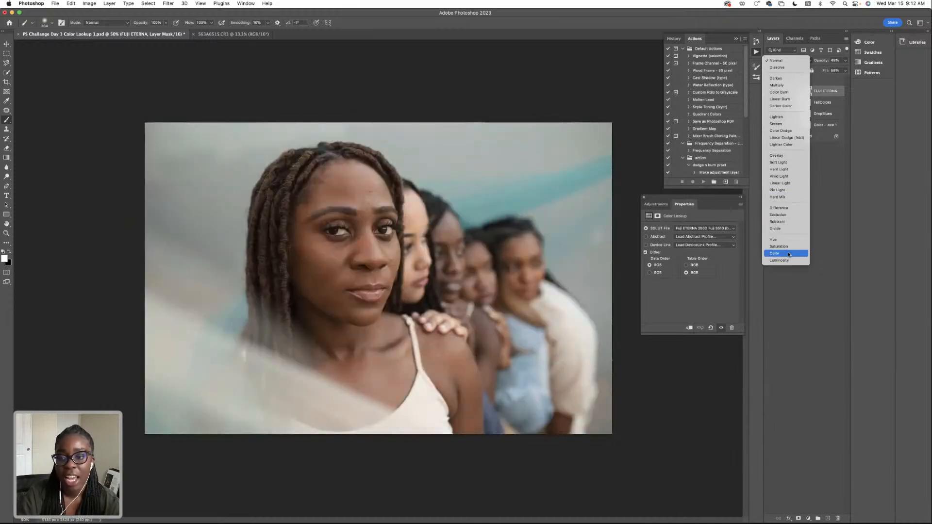
{"action": "left_click", "coordinate": [819, 127]}
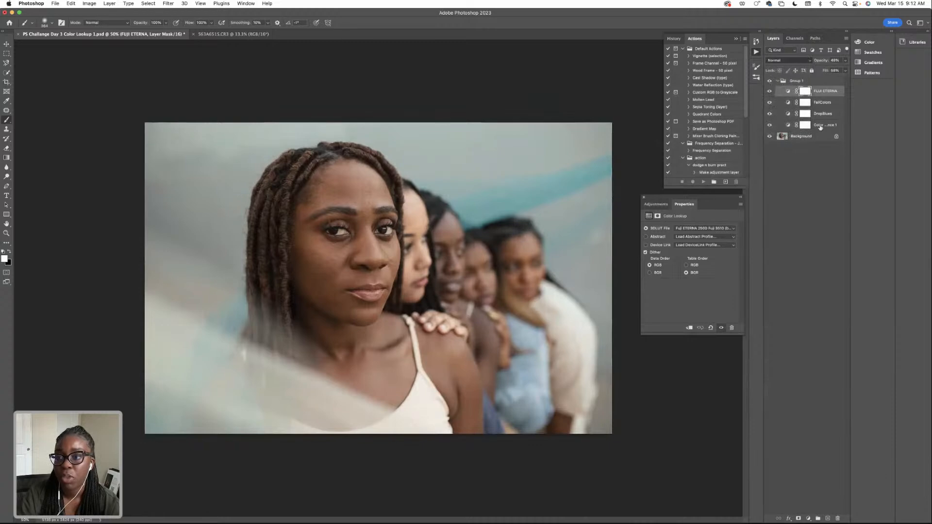
- Set the FUJI ETERNA layer's blend mode to Soft Light and reduce its opacity to about 23% and fill to about 35%
{"action": "left_click", "coordinate": [789, 60]}
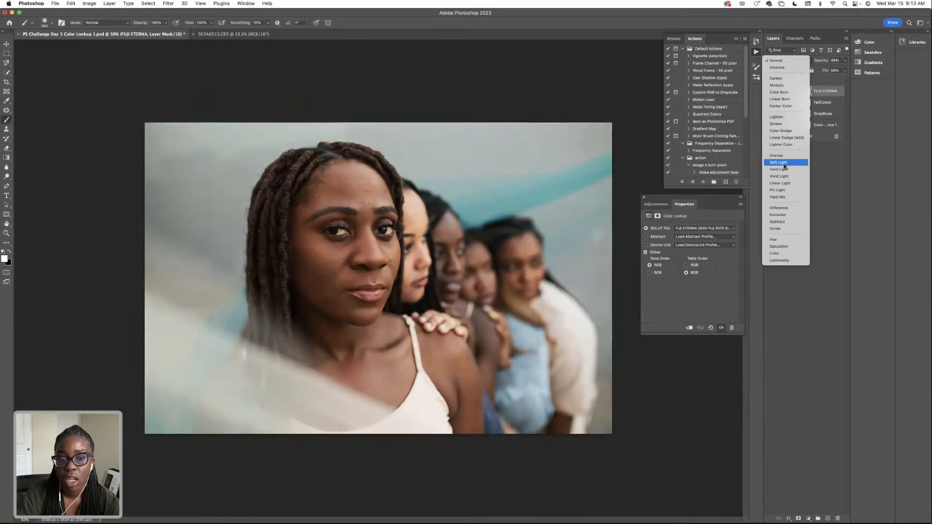
{"action": "left_click", "coordinate": [784, 165]}
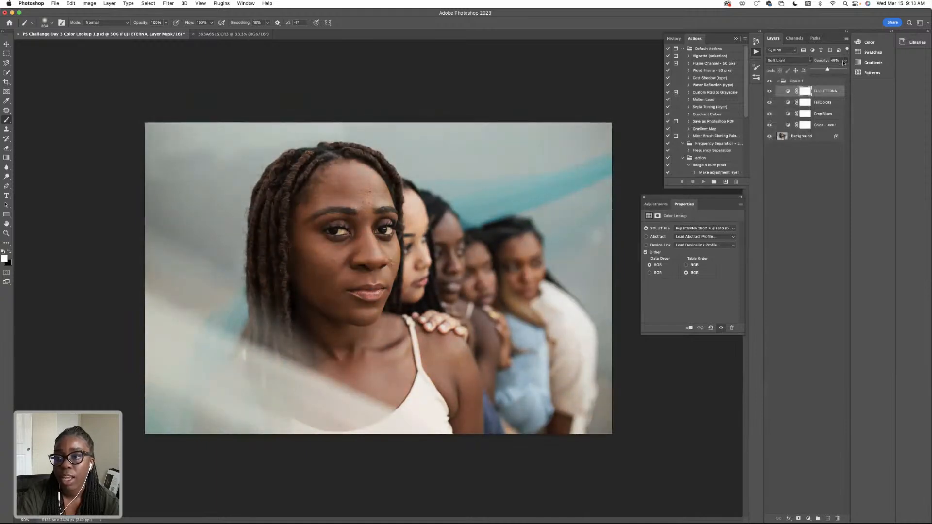
{"action": "left_click_drag", "start_coordinate": [824, 71], "coordinate": [818, 80]}
{"action": "left_click", "coordinate": [845, 71]}
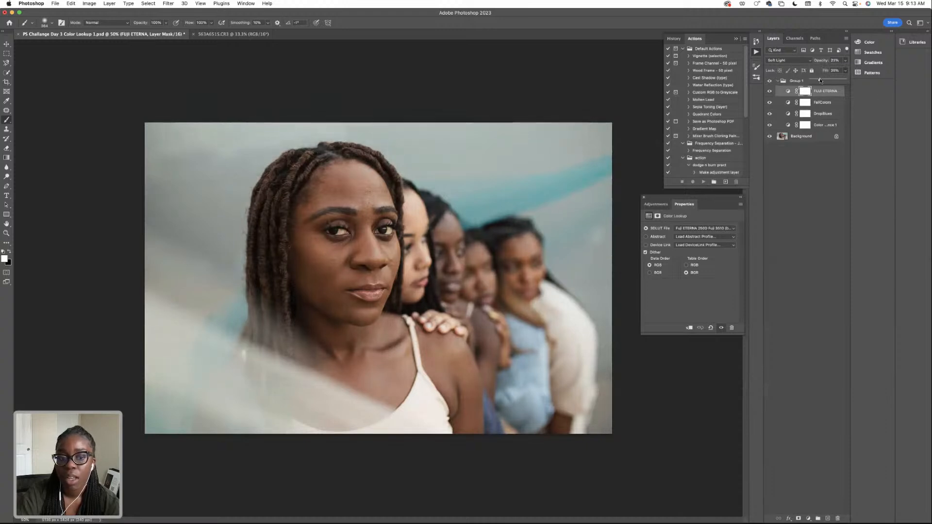
{"action": "left_click", "coordinate": [769, 92]}
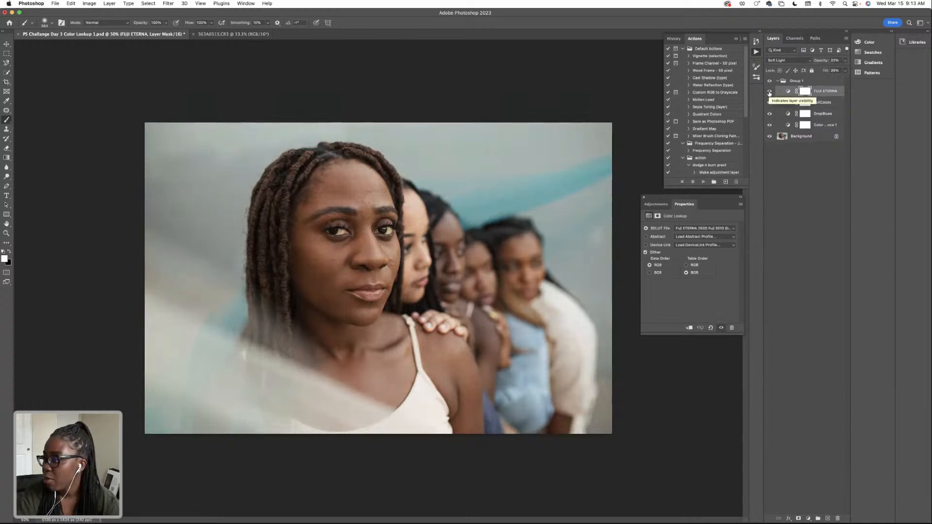
- Set the FallColors layer's blend mode to Screen, reduce its fill to about 60%, and check the grade against the original
{"action": "left_click", "coordinate": [821, 103]}
{"action": "left_click", "coordinate": [788, 60]}
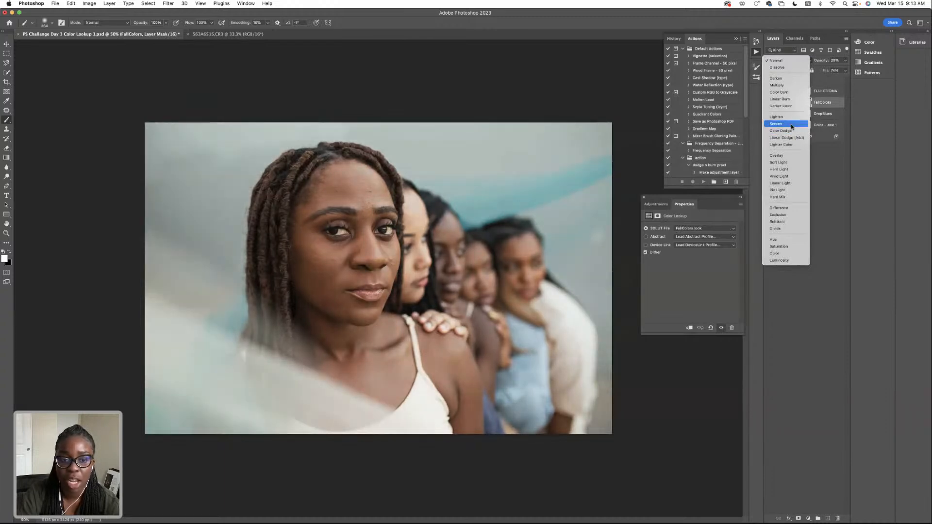
{"action": "left_click", "coordinate": [792, 125]}
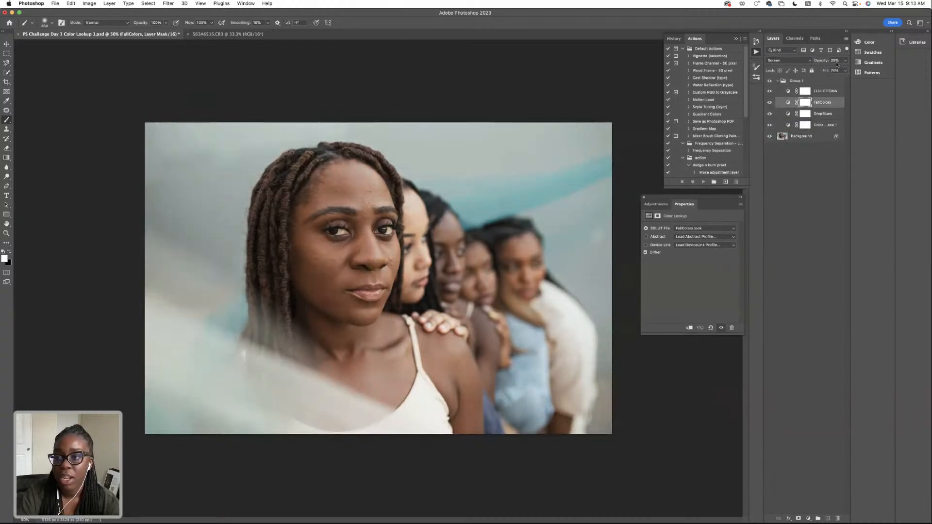
{"action": "left_click", "coordinate": [845, 60]}
{"action": "left_click_drag", "start_coordinate": [830, 81], "coordinate": [826, 80]}
{"action": "left_click", "coordinate": [769, 81]}
{"action": "left_click", "coordinate": [769, 80]}
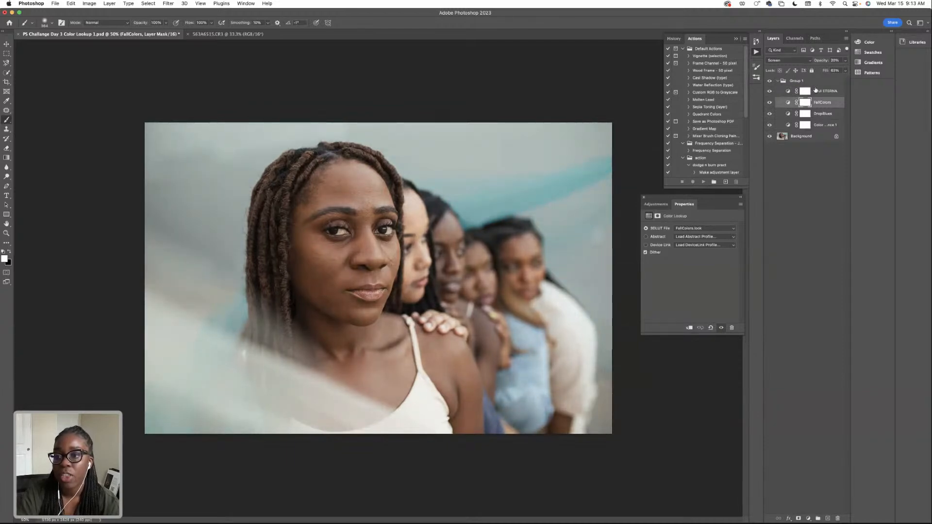
- Preview other blend modes such as Pin Light on the FUJI ETERNA layer, keeping Soft Light
{"action": "left_click", "coordinate": [813, 90]}
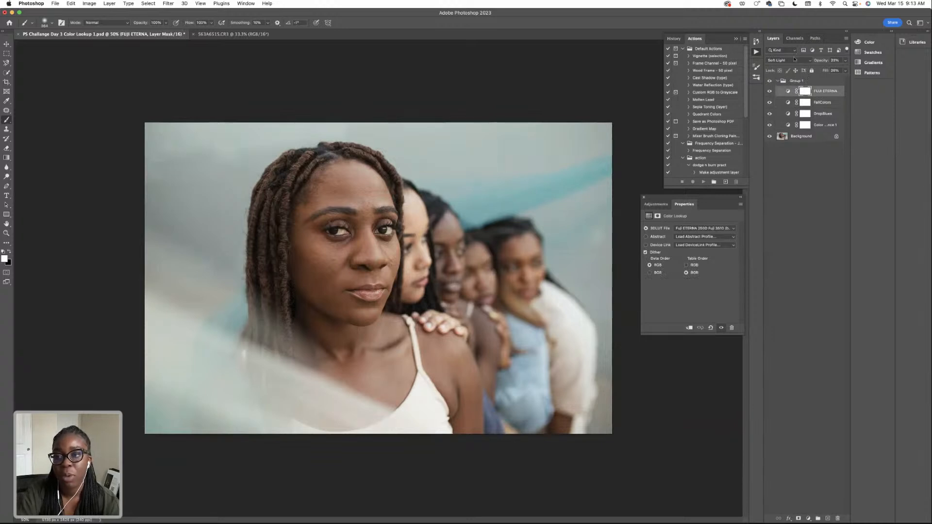
{"action": "left_click", "coordinate": [792, 61]}
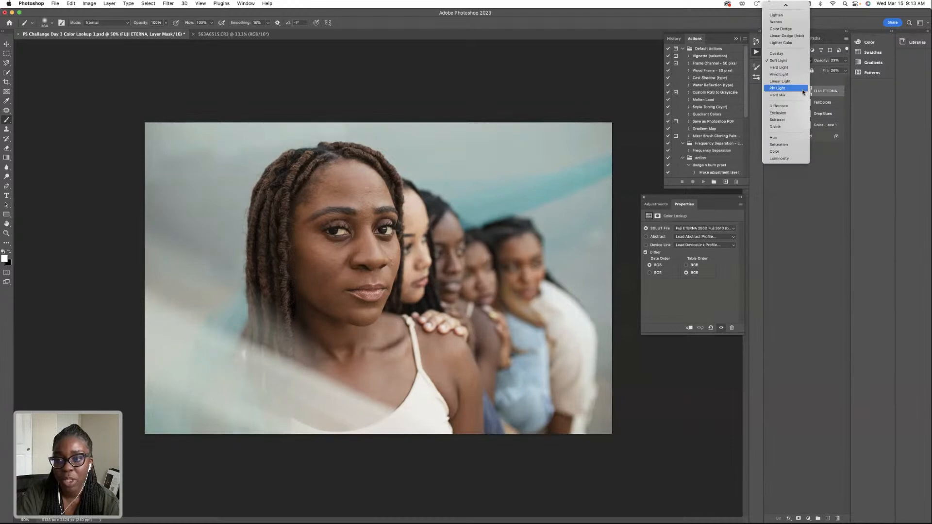
{"action": "key", "text": "Escape"}
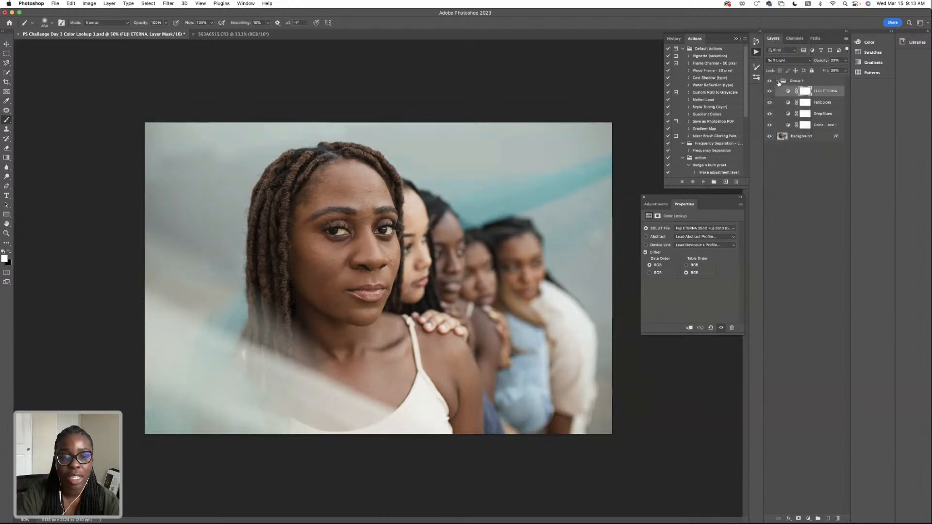
- Collapse Group 1 and compare the portrait with the group hidden and shown
{"action": "left_click", "coordinate": [778, 83]}
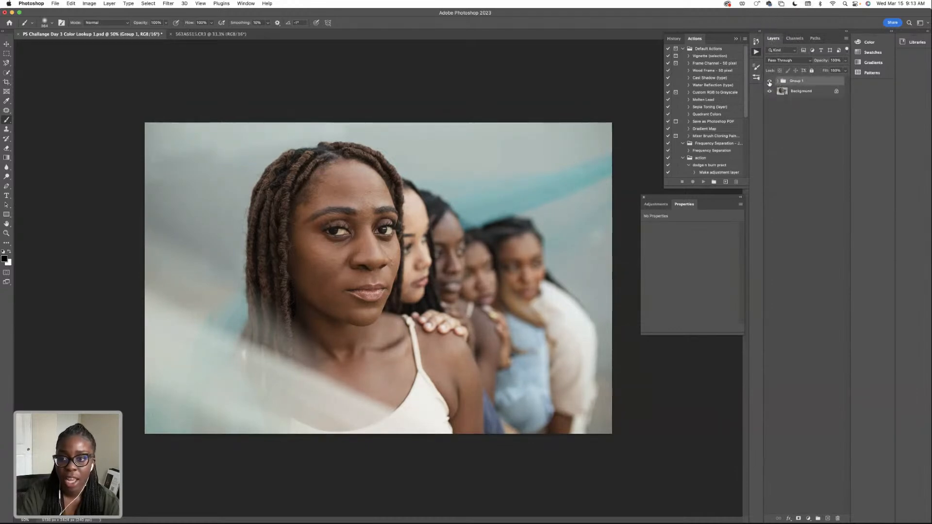
{"action": "left_click", "coordinate": [769, 82]}
{"action": "left_click", "coordinate": [770, 81]}
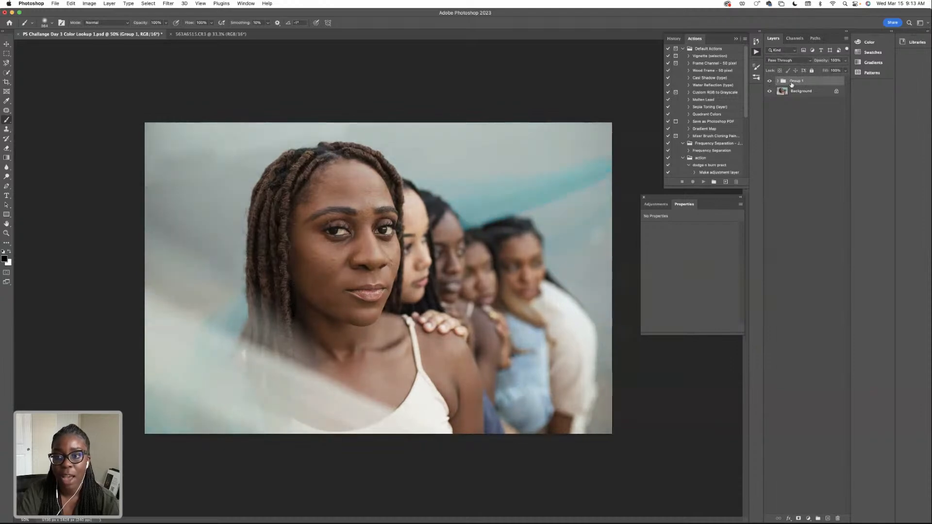
- Convert the locked Background into a regular layer with the default New Layer settings
{"action": "left_click", "coordinate": [789, 91]}
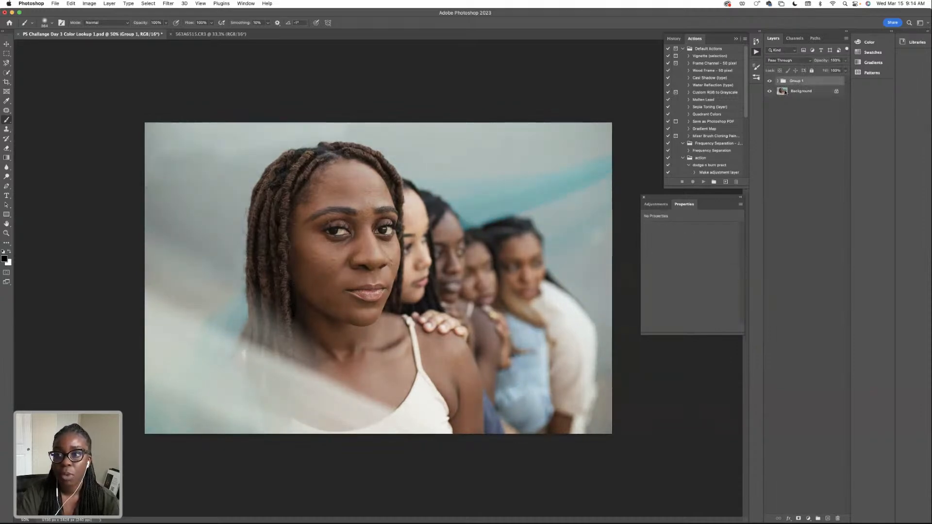
{"action": "left_click", "coordinate": [784, 93]}
{"action": "left_click", "coordinate": [90, 4]}
{"action": "mouse_move", "coordinate": [110, 3]}
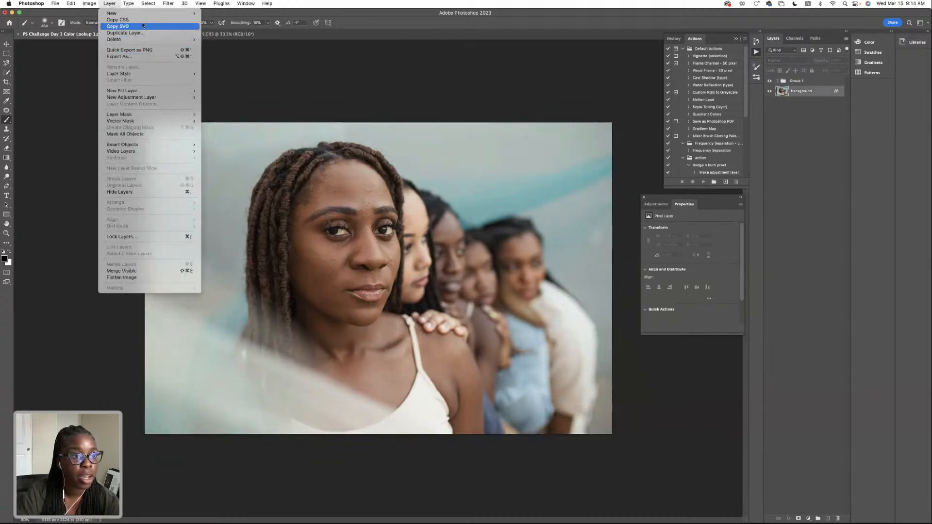
{"action": "mouse_move", "coordinate": [146, 13]}
{"action": "left_click", "coordinate": [233, 20]}
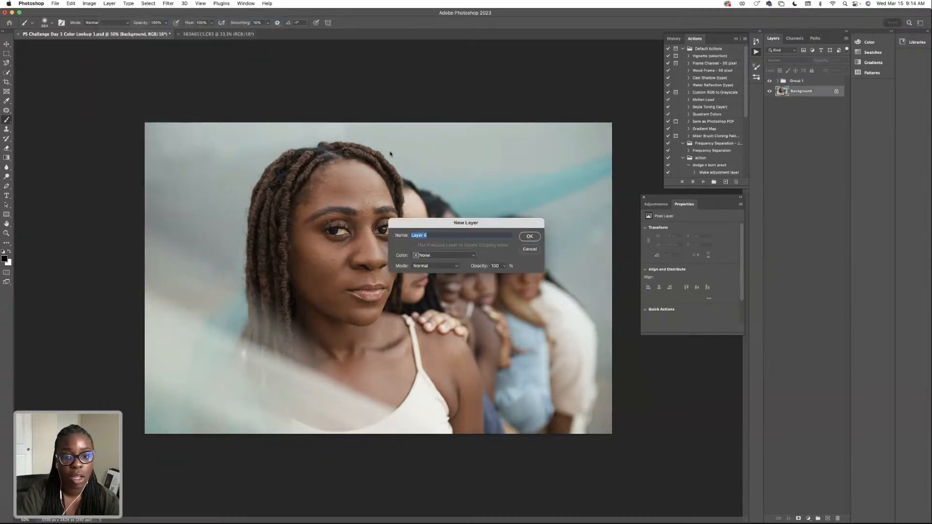
{"action": "left_click", "coordinate": [529, 236]}
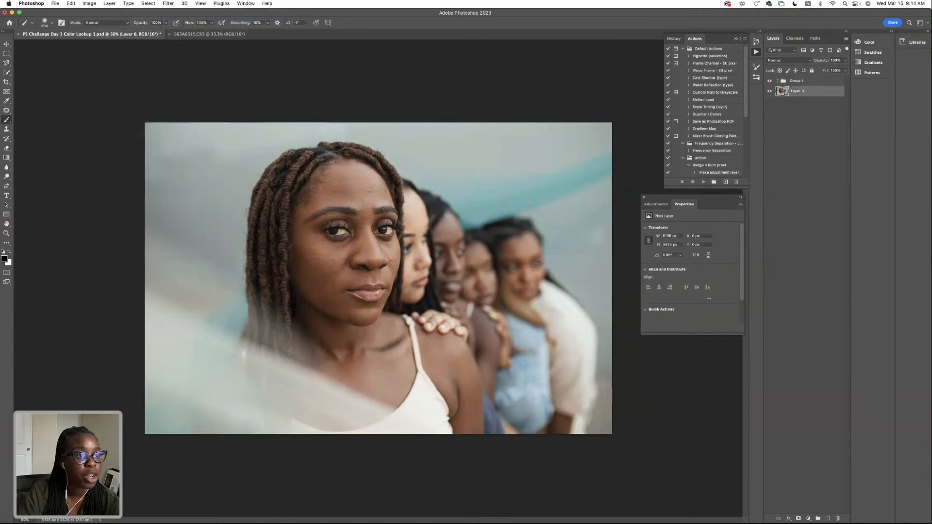
- Try to export the grade as color lookup tables while the document has no Background layer
{"action": "left_click", "coordinate": [55, 3]}
{"action": "mouse_move", "coordinate": [77, 119]}
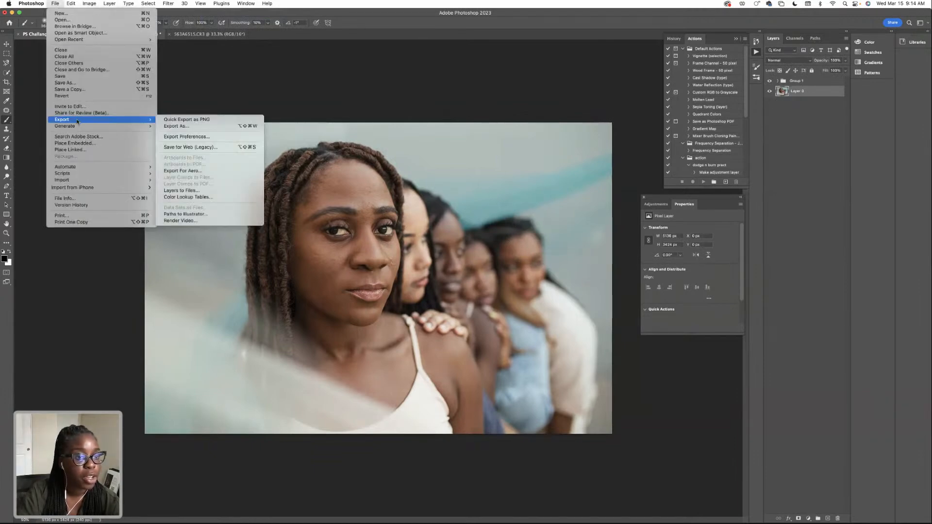
{"action": "left_click", "coordinate": [201, 197]}
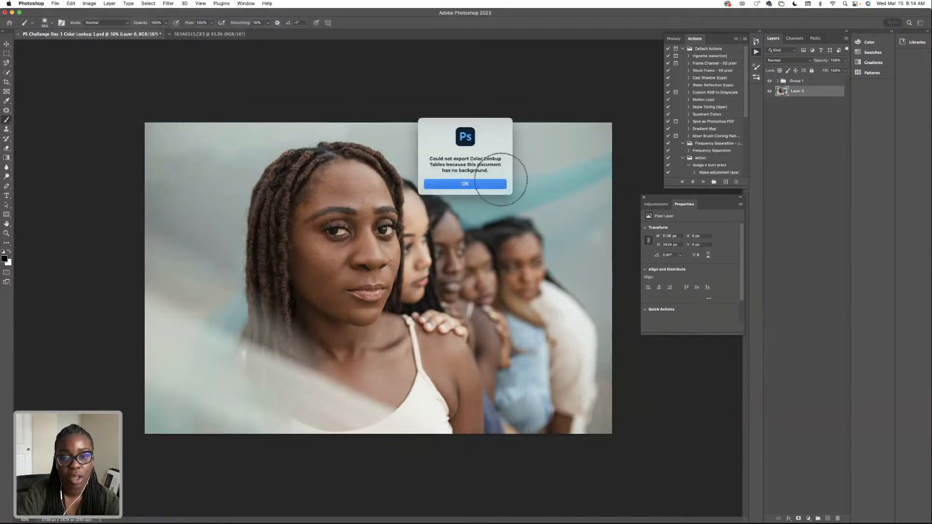
{"action": "left_click", "coordinate": [496, 184]}
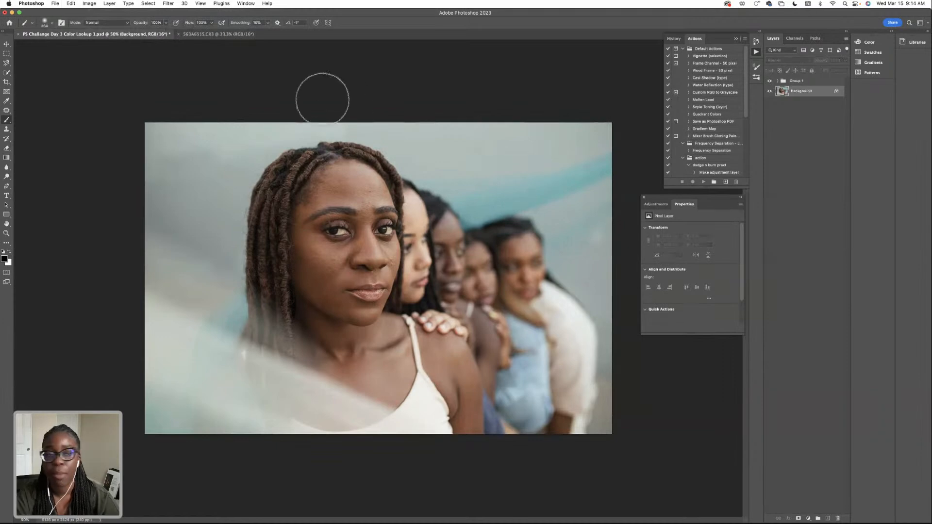
- Export the grade as a CUBE color lookup table with the description "LUT 1 Example"
{"action": "left_click", "coordinate": [55, 3]}
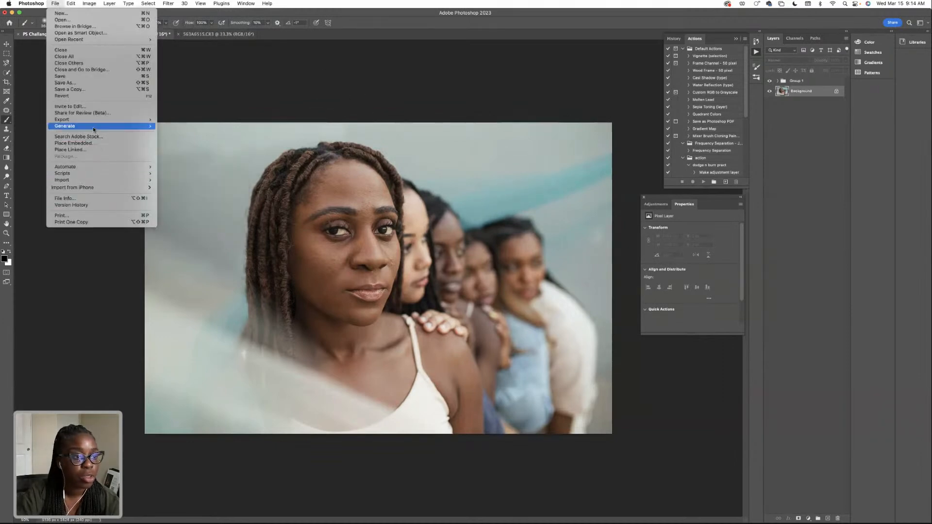
{"action": "mouse_move", "coordinate": [97, 120]}
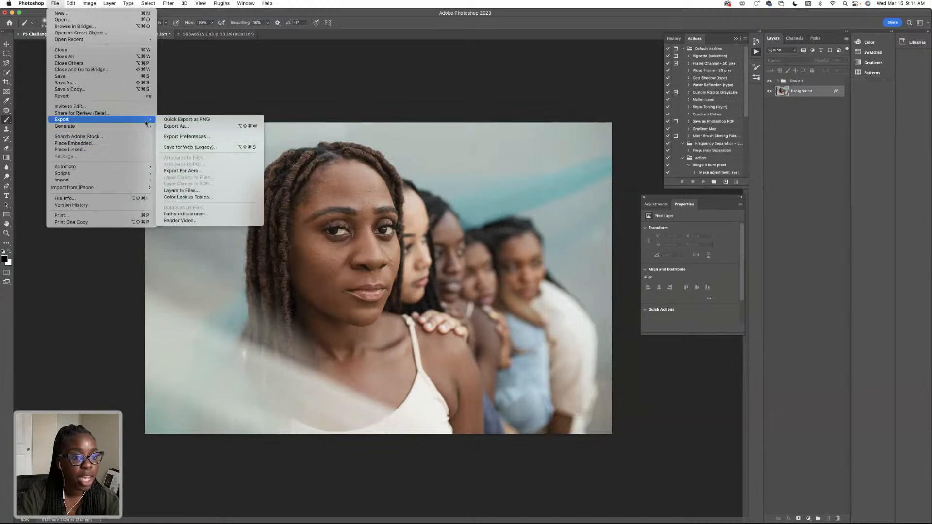
{"action": "left_click", "coordinate": [213, 197]}
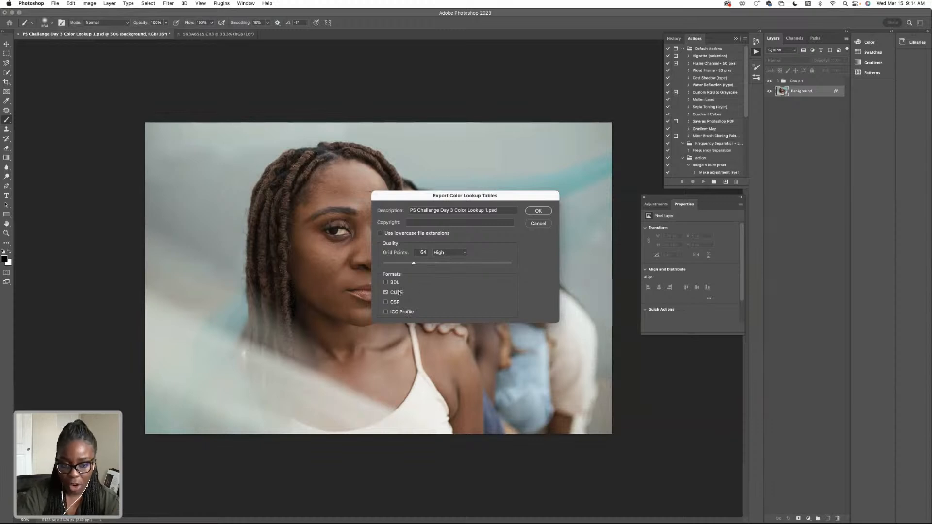
{"action": "triple_click", "coordinate": [447, 209]}
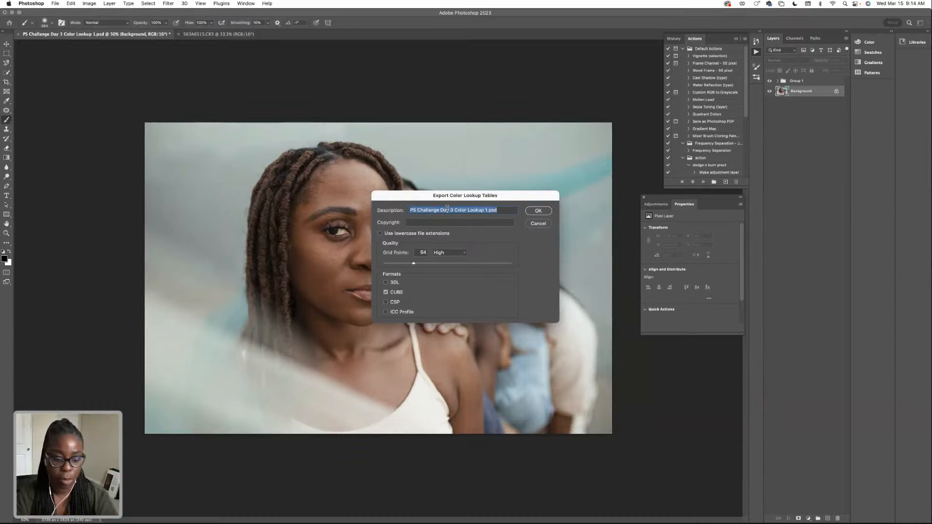
{"action": "type", "text": "LUT 1 Example"}
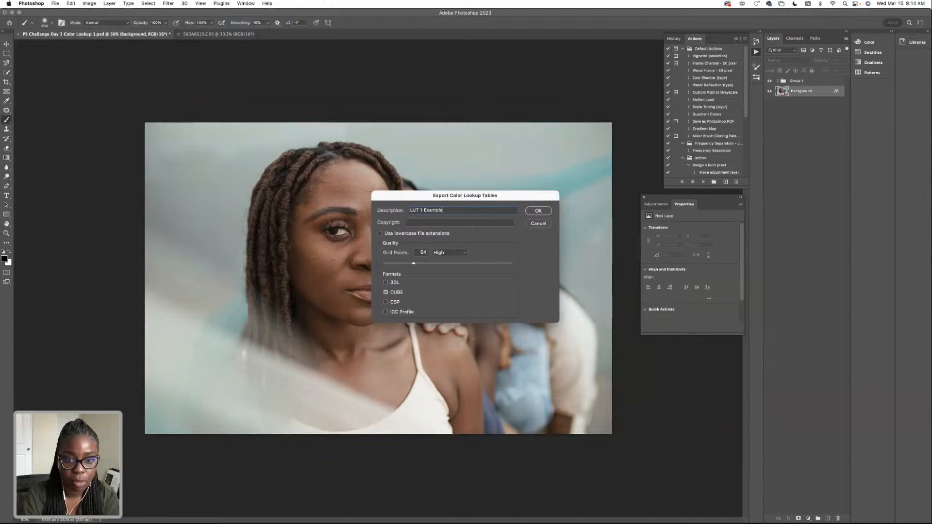
{"action": "left_click", "coordinate": [540, 212]}
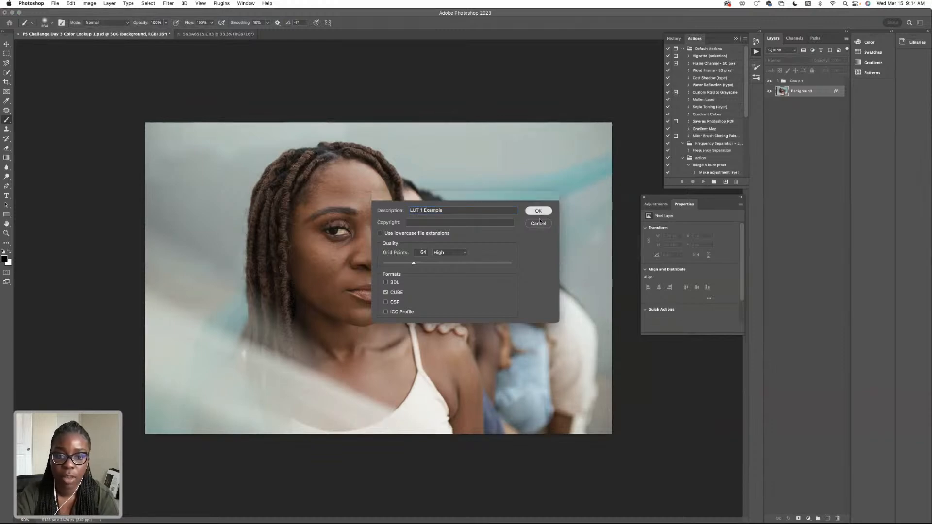
{"action": "left_click", "coordinate": [610, 272]}
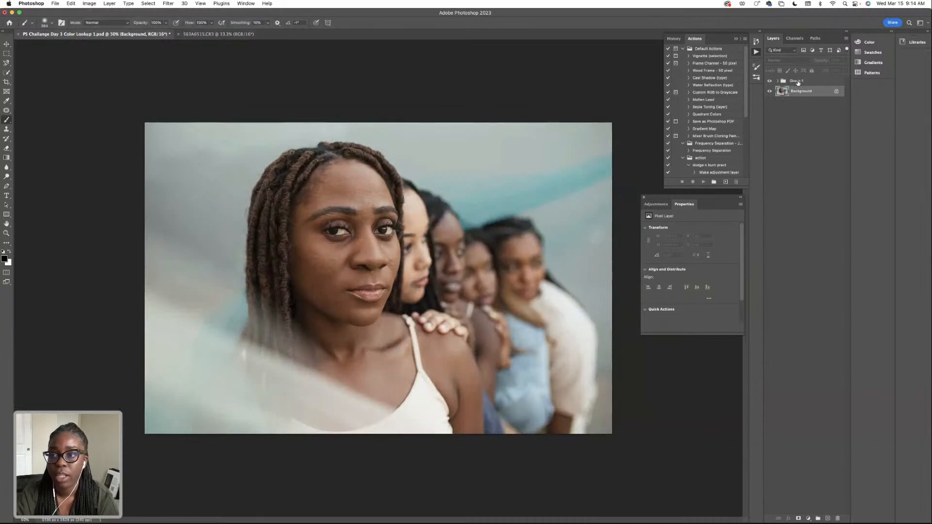
- Delete Group 1 with its grading layers, keeping only the Background
{"action": "left_click", "coordinate": [798, 83]}
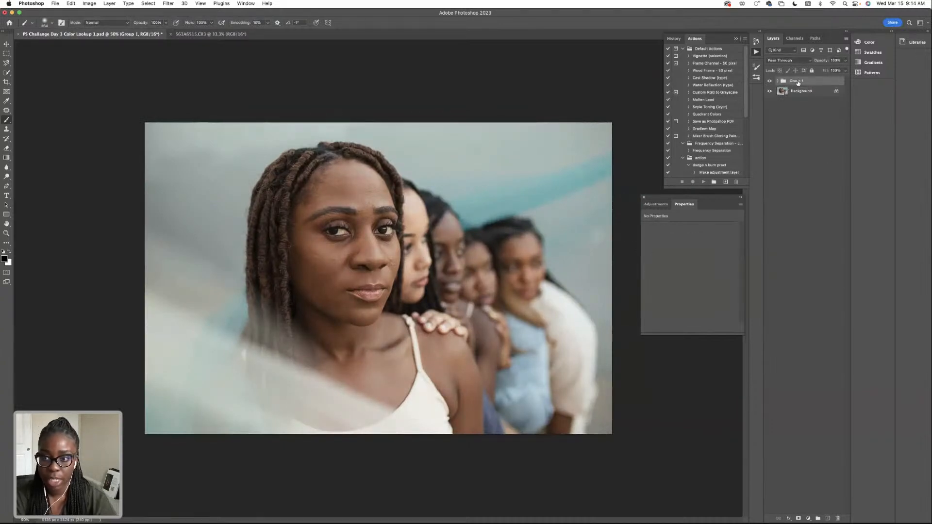
{"action": "key", "text": "Delete"}
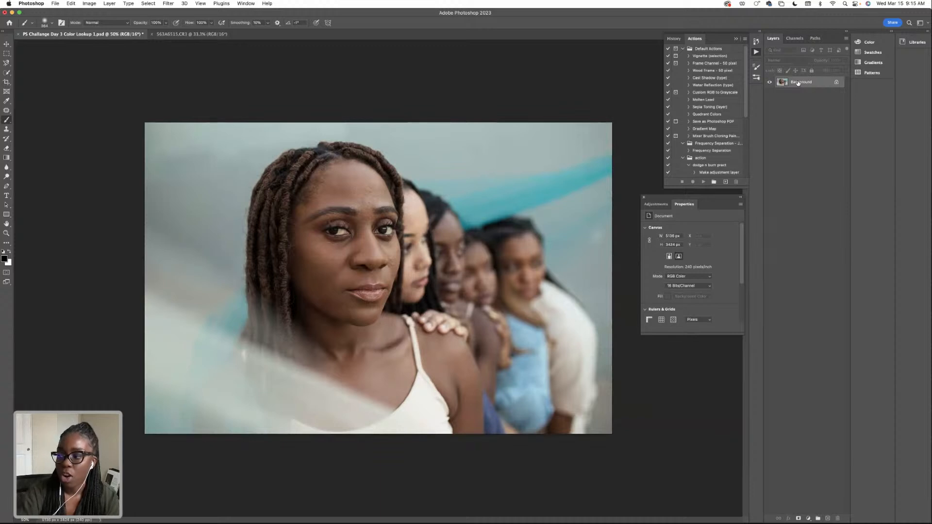
- Add a Color Lookup adjustment layer loading "PS Challange Day 3 Color Lookup 1.CUBE" from Downloads, and compare the portrait with and without it
{"action": "left_click", "coordinate": [808, 519]}
{"action": "left_click", "coordinate": [825, 462]}
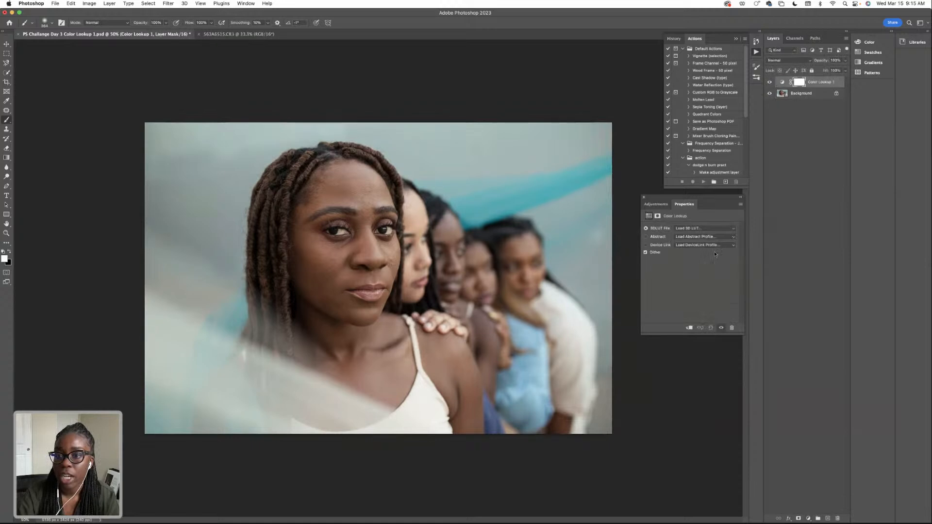
{"action": "left_click", "coordinate": [694, 229]}
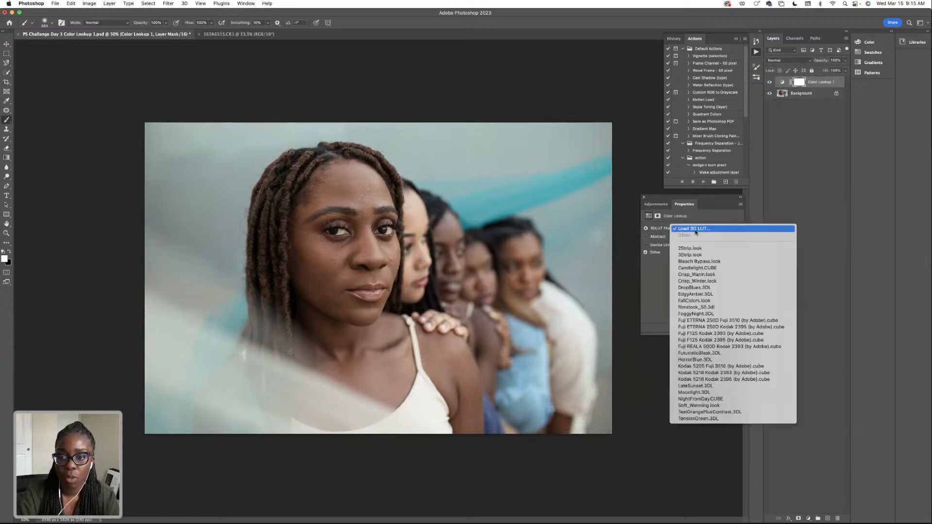
{"action": "left_click", "coordinate": [706, 231]}
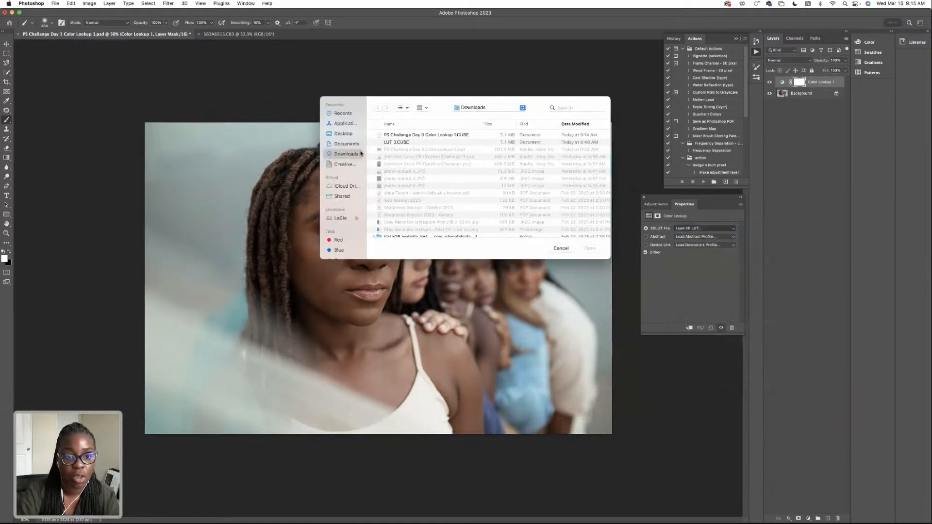
{"action": "double_click", "coordinate": [432, 136]}
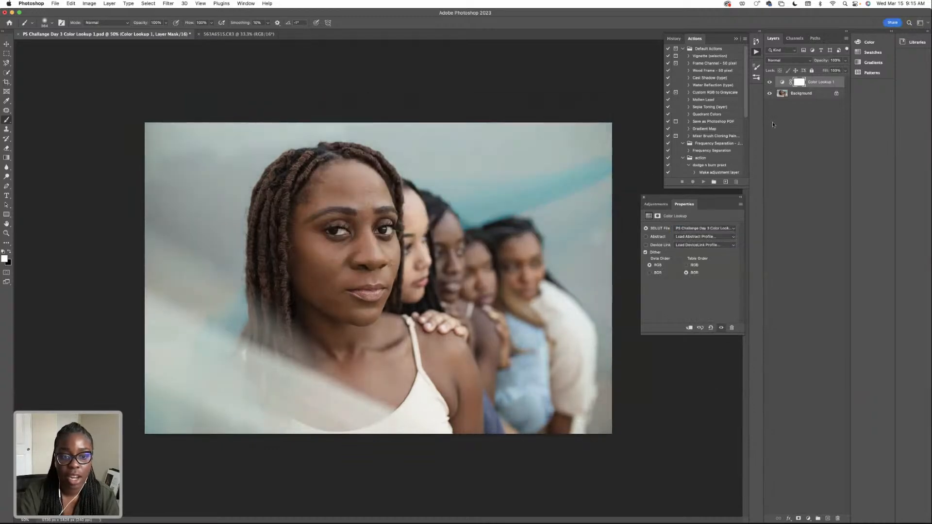
{"action": "left_click", "coordinate": [768, 85]}
{"action": "left_click", "coordinate": [769, 85]}
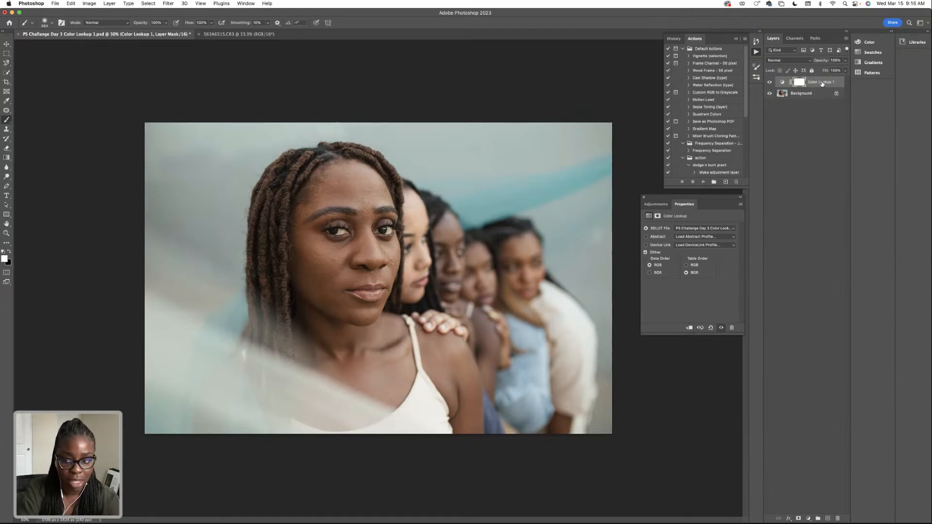
- Remove the Color Lookup adjustment layer together with its mask
{"action": "key", "text": "super+z"}
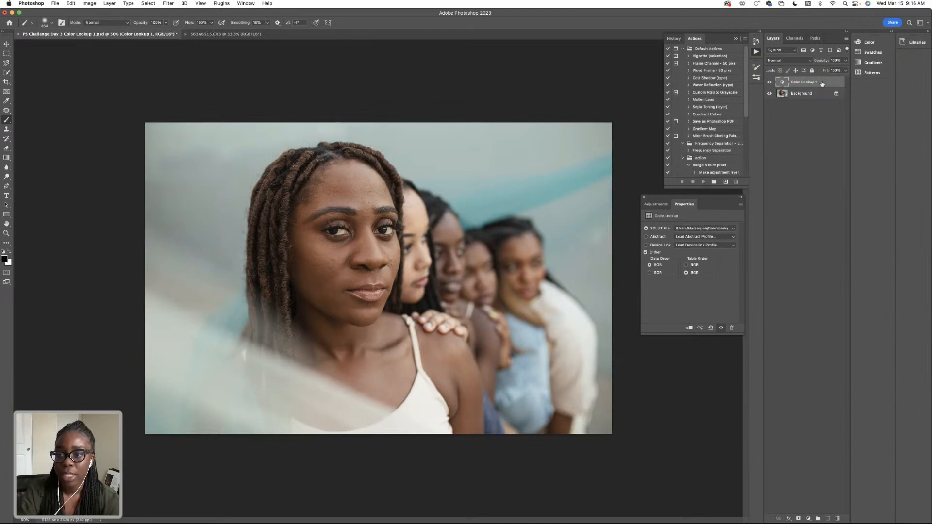
{"action": "key", "text": "super+z"}
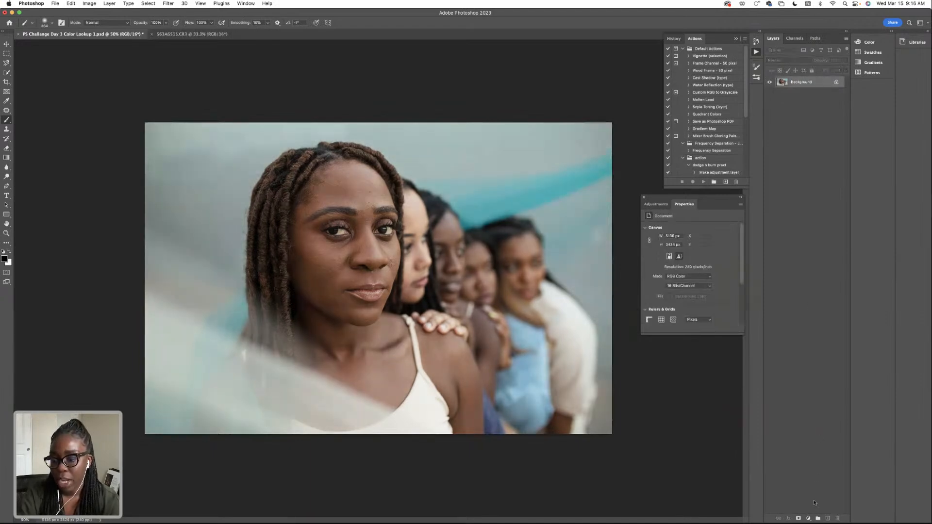
- Add a Selective Color layer and adjust Reds to about Cyan -19, Magenta -9, Yellow +9 and Black +22
{"action": "left_click", "coordinate": [808, 518]}
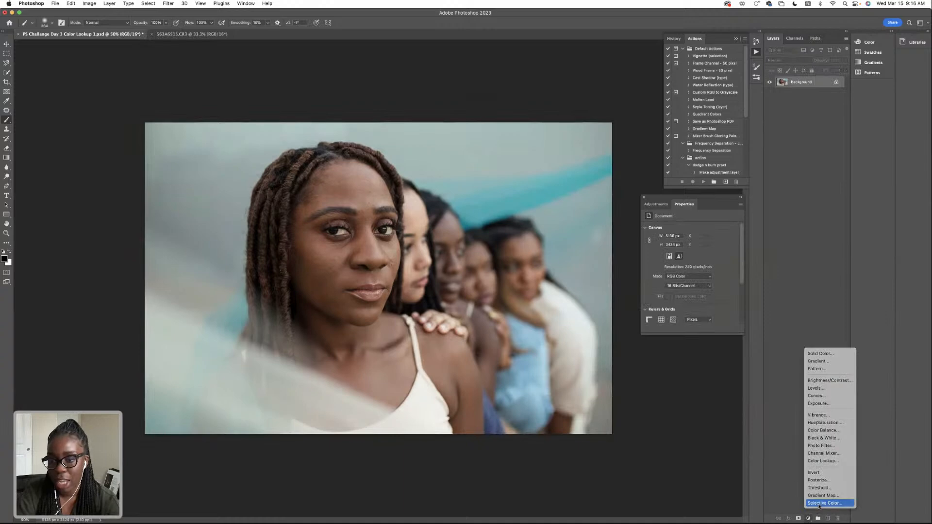
{"action": "left_click", "coordinate": [822, 504]}
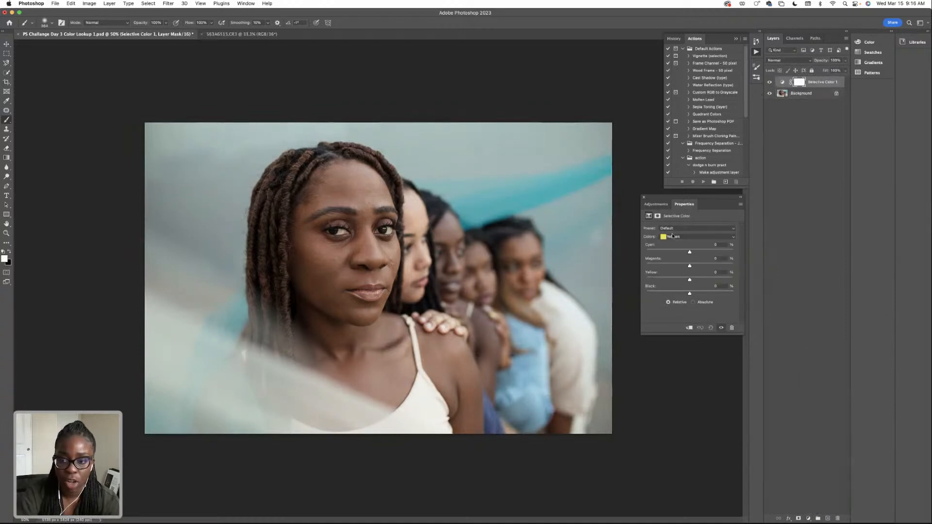
{"action": "left_click", "coordinate": [674, 236]}
{"action": "left_click", "coordinate": [681, 231]}
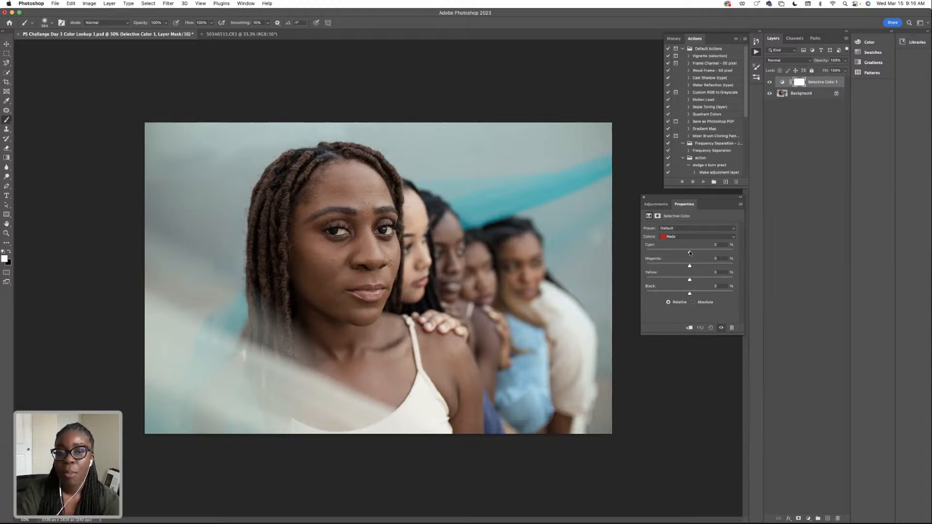
{"action": "left_click_drag", "start_coordinate": [689, 252], "coordinate": [699, 295]}
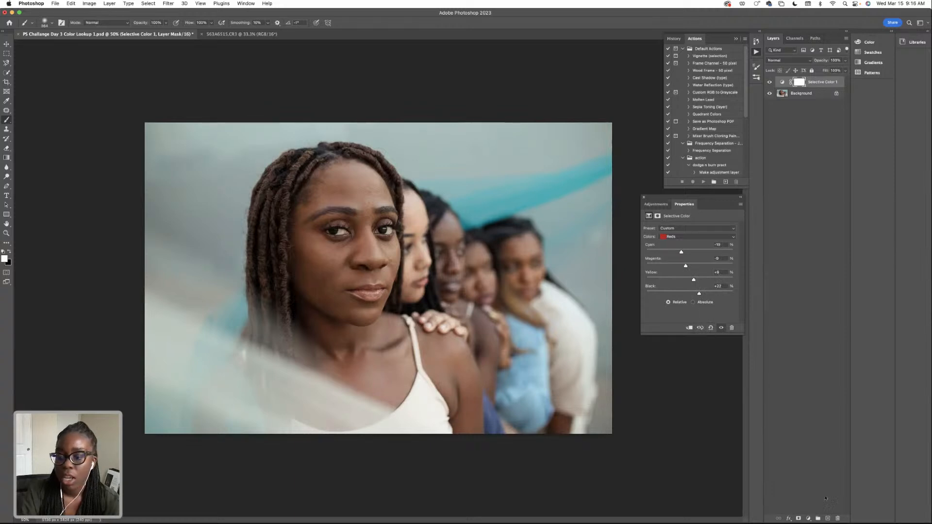
- Add a second Selective Color layer, adjust Yellows to about Cyan -2, Magenta +2, Yellow +2 and Black +13, and compare its effect
{"action": "left_click", "coordinate": [808, 518]}
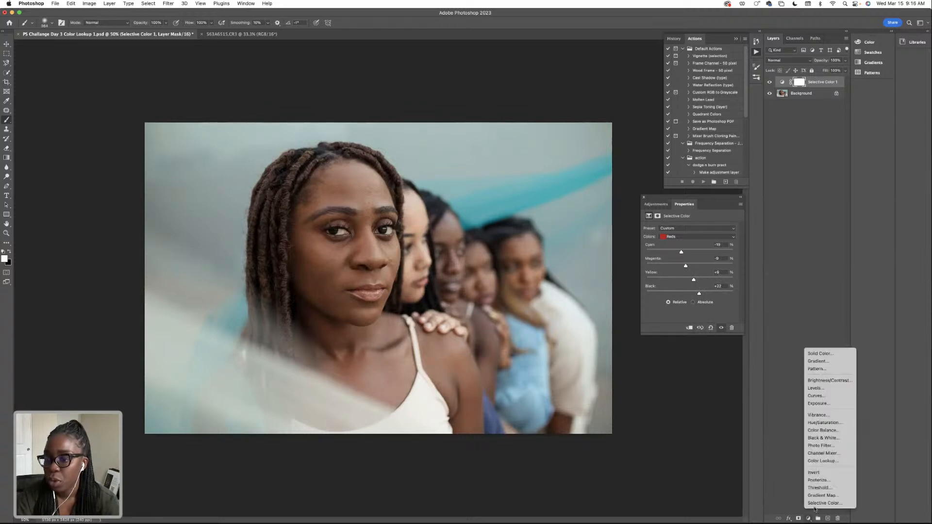
{"action": "left_click", "coordinate": [818, 504]}
{"action": "left_click", "coordinate": [679, 237]}
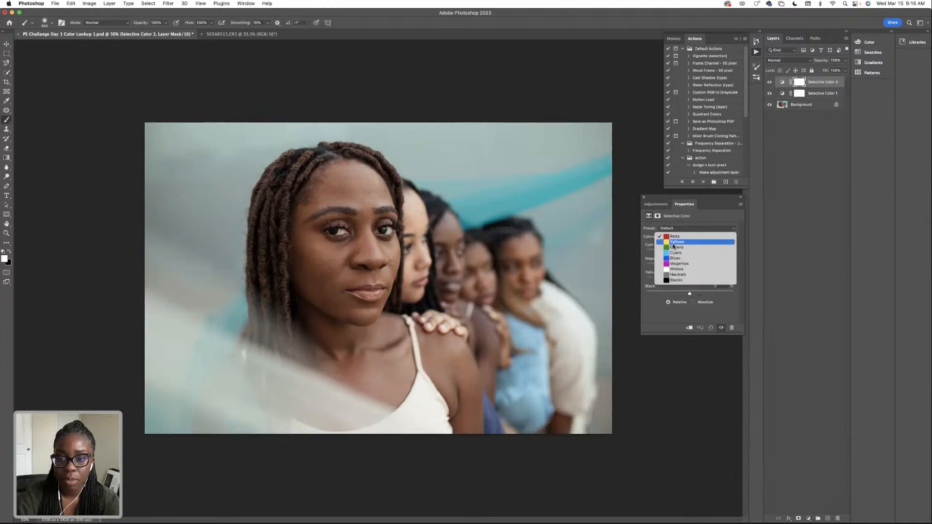
{"action": "left_click", "coordinate": [676, 243]}
{"action": "left_click_drag", "start_coordinate": [673, 253], "coordinate": [695, 295]}
{"action": "left_click", "coordinate": [769, 83]}
{"action": "left_click", "coordinate": [769, 82]}
{"action": "left_click", "coordinate": [769, 82]}
{"action": "left_click", "coordinate": [770, 82]}
- Add a third Selective Color layer, adjust Cyans to about Cyan +20, Magenta -26, Yellow +25 and Black +25, and compare its effect
{"action": "left_click", "coordinate": [808, 518]}
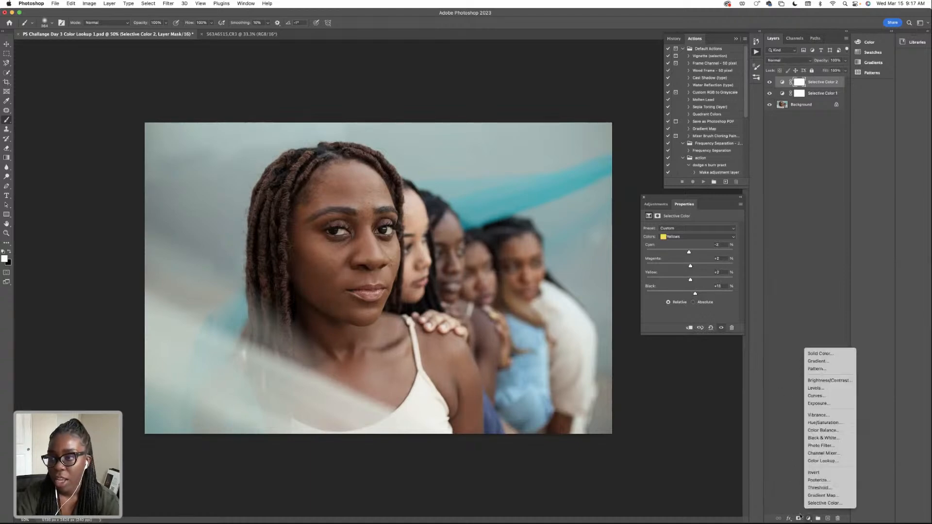
{"action": "left_click", "coordinate": [816, 504]}
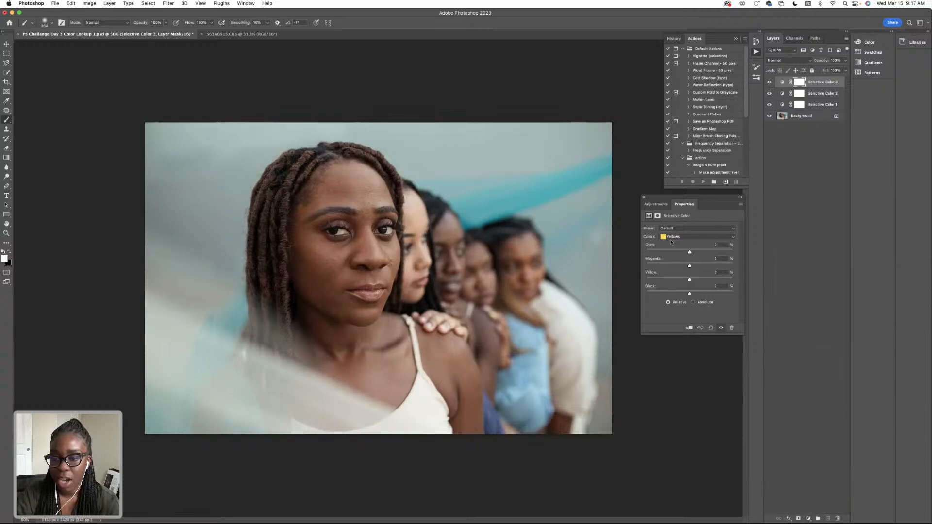
{"action": "left_click", "coordinate": [679, 236]}
{"action": "left_click", "coordinate": [681, 248]}
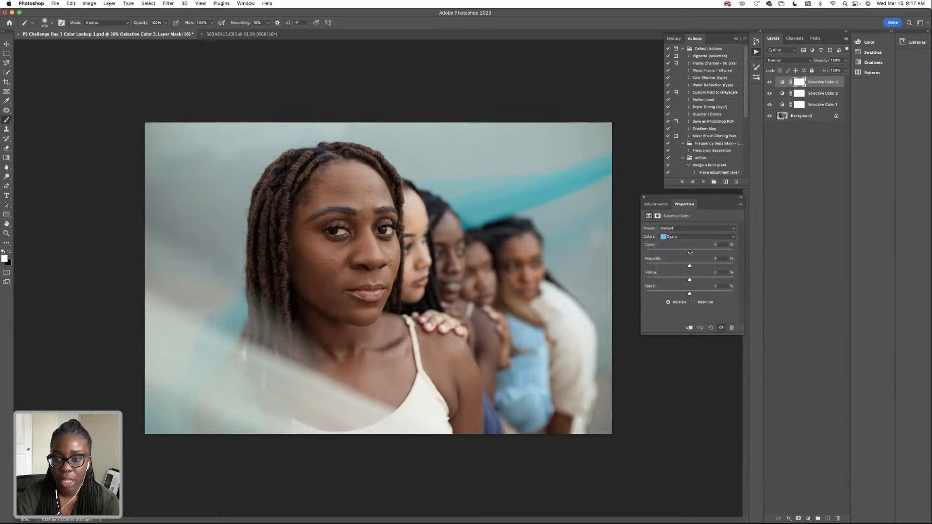
{"action": "mouse_move", "coordinate": [689, 251]}
{"action": "left_mouse_down"}
{"action": "mouse_move", "coordinate": [716, 250]}
{"action": "mouse_move", "coordinate": [699, 253]}
{"action": "left_mouse_up"}
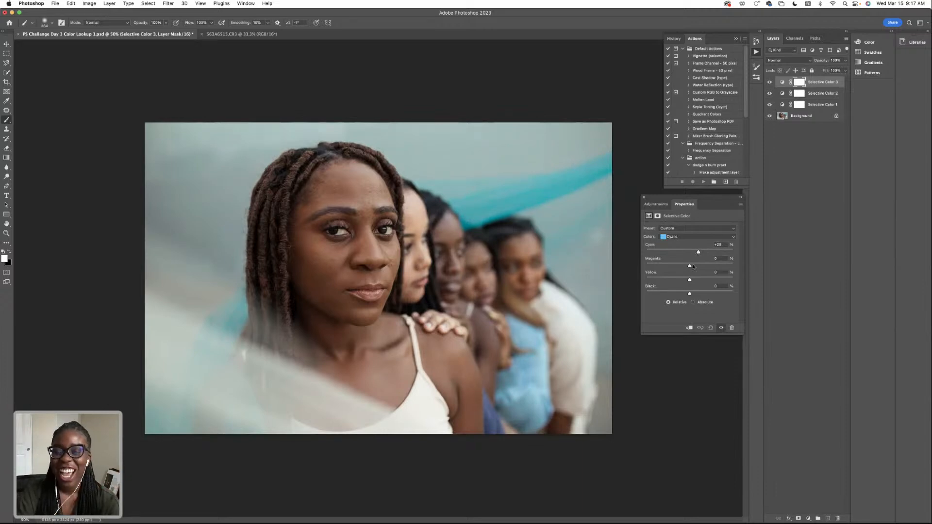
{"action": "mouse_move", "coordinate": [680, 266]}
{"action": "left_mouse_down"}
{"action": "mouse_move", "coordinate": [704, 266]}
{"action": "mouse_move", "coordinate": [678, 267]}
{"action": "left_mouse_up"}
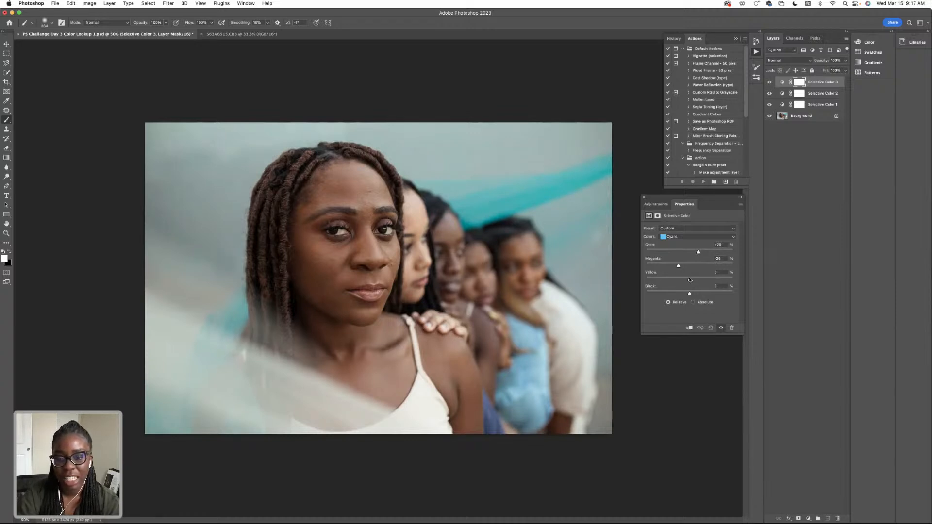
{"action": "mouse_move", "coordinate": [690, 280]}
{"action": "left_mouse_down"}
{"action": "mouse_move", "coordinate": [706, 281]}
{"action": "mouse_move", "coordinate": [708, 294]}
{"action": "mouse_move", "coordinate": [701, 294]}
{"action": "left_mouse_up"}
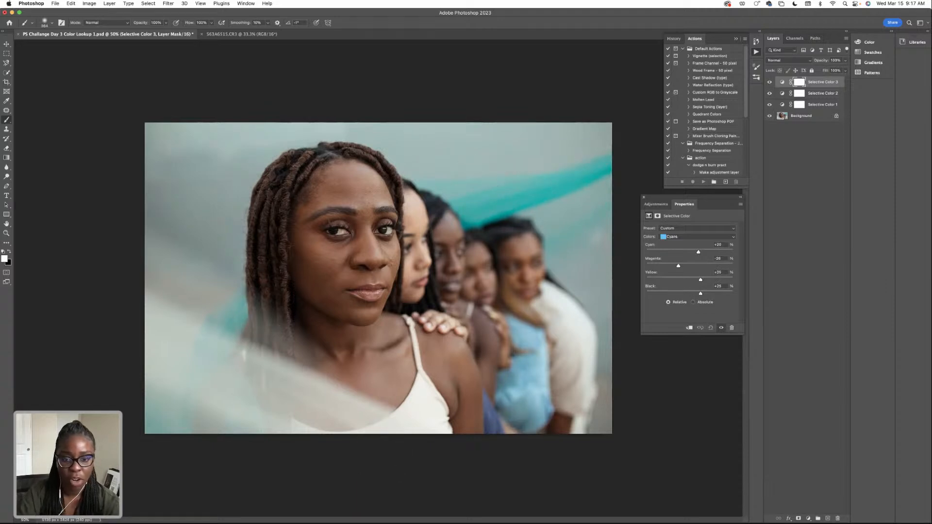
{"action": "left_click", "coordinate": [770, 84]}
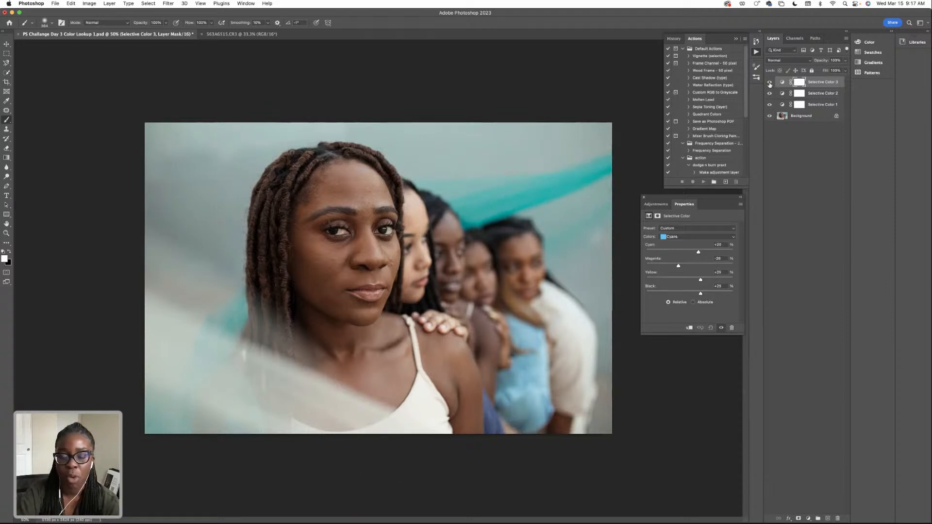
{"action": "left_click", "coordinate": [770, 84]}
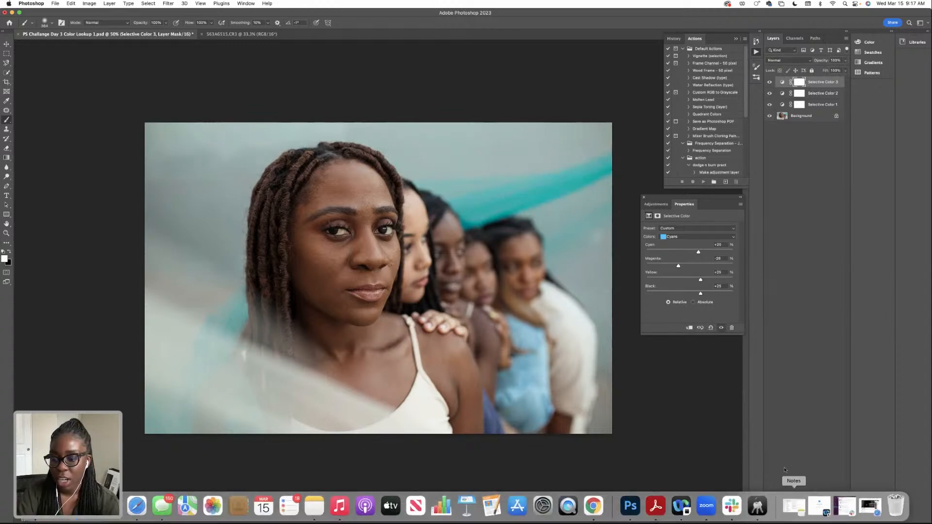
- Add a fourth Selective Color layer, adjust Whites to about Cyan +18, Magenta -13, Yellow +21 and Black -31, and compare its effect
{"action": "left_click", "coordinate": [809, 518]}
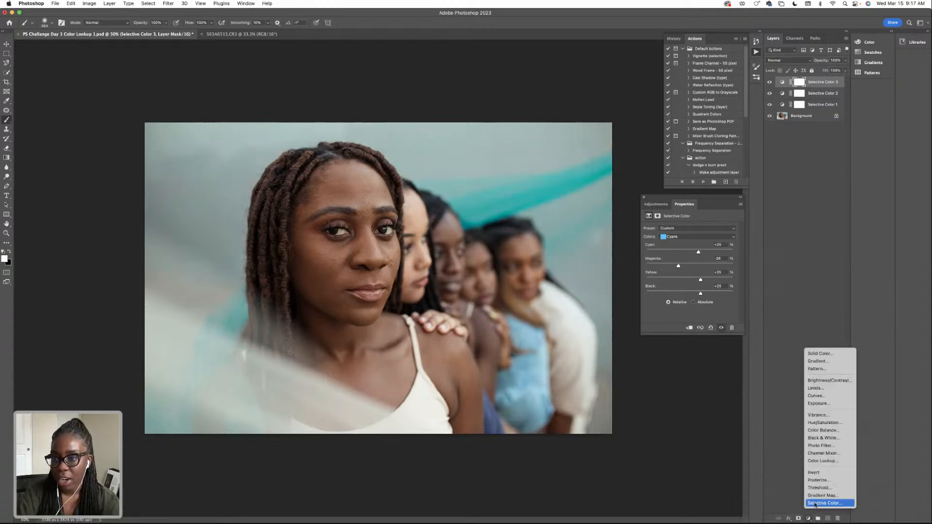
{"action": "left_click", "coordinate": [825, 503]}
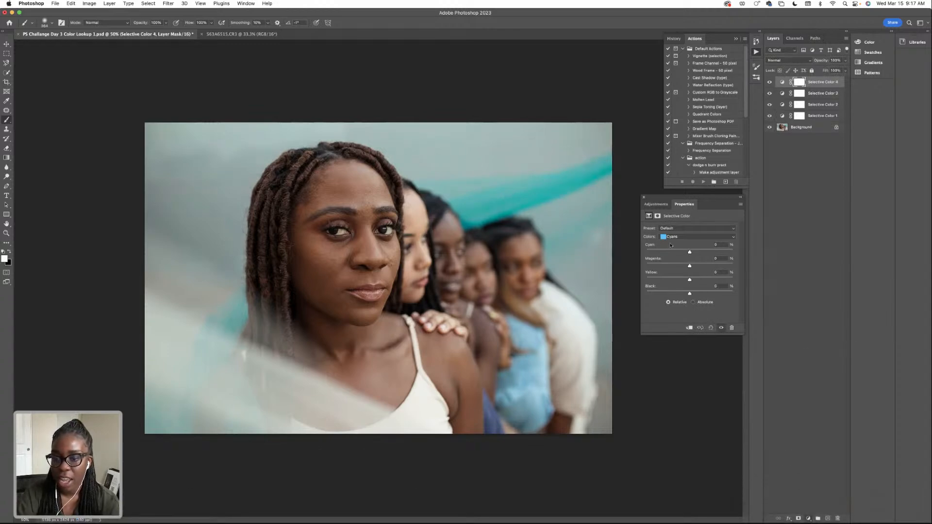
{"action": "left_click", "coordinate": [685, 236]}
{"action": "left_click", "coordinate": [676, 252]}
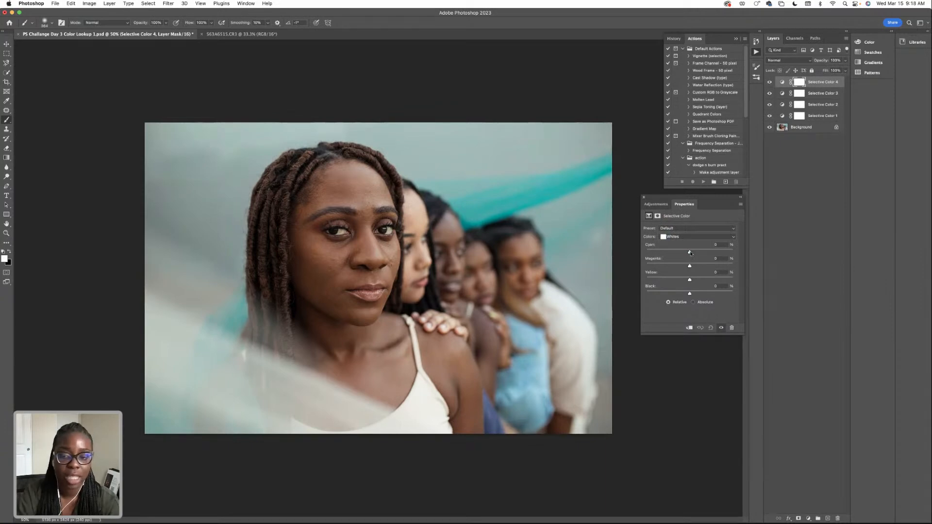
{"action": "left_click_drag", "start_coordinate": [690, 253], "coordinate": [700, 253]}
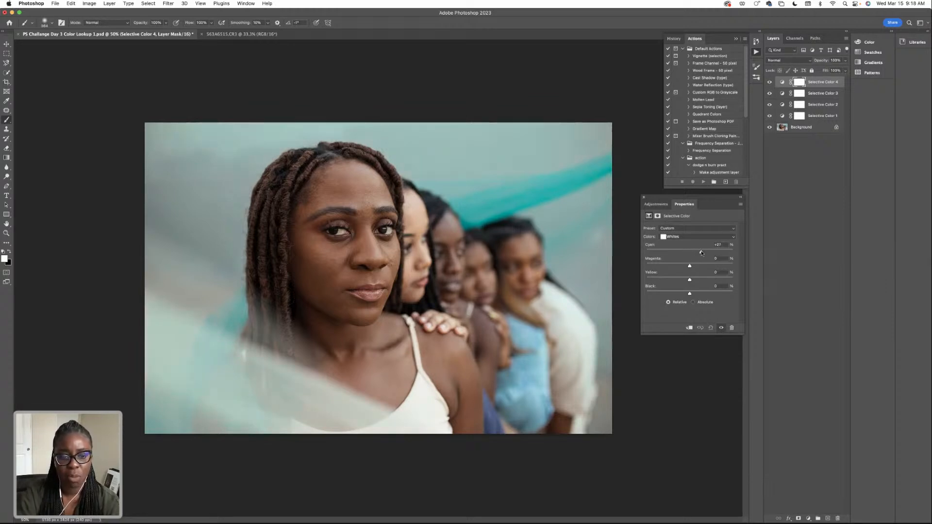
{"action": "left_click_drag", "start_coordinate": [701, 252], "coordinate": [678, 266]}
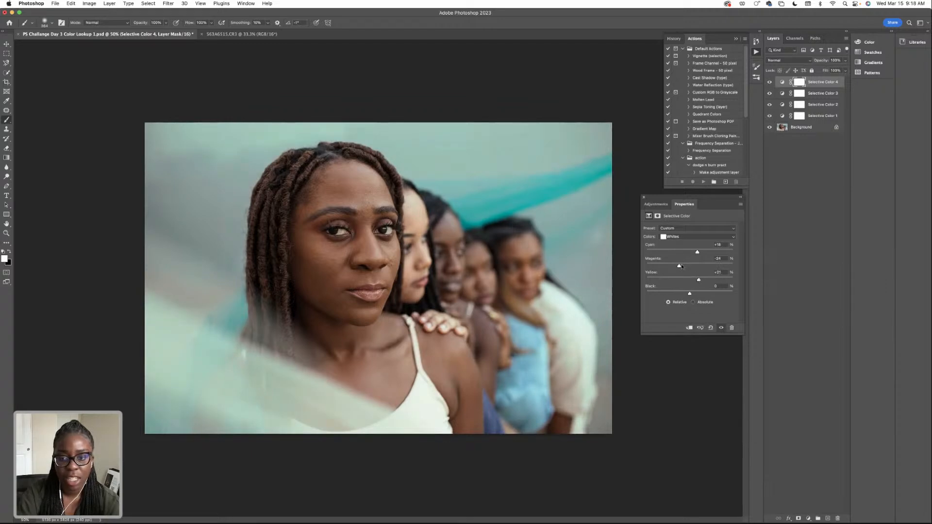
{"action": "left_click_drag", "start_coordinate": [680, 266], "coordinate": [676, 296]}
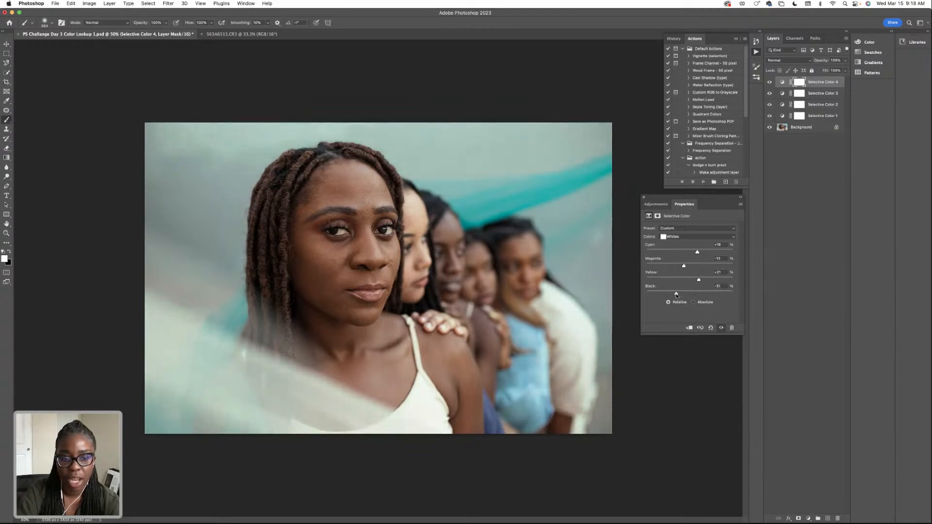
{"action": "left_click", "coordinate": [769, 82]}
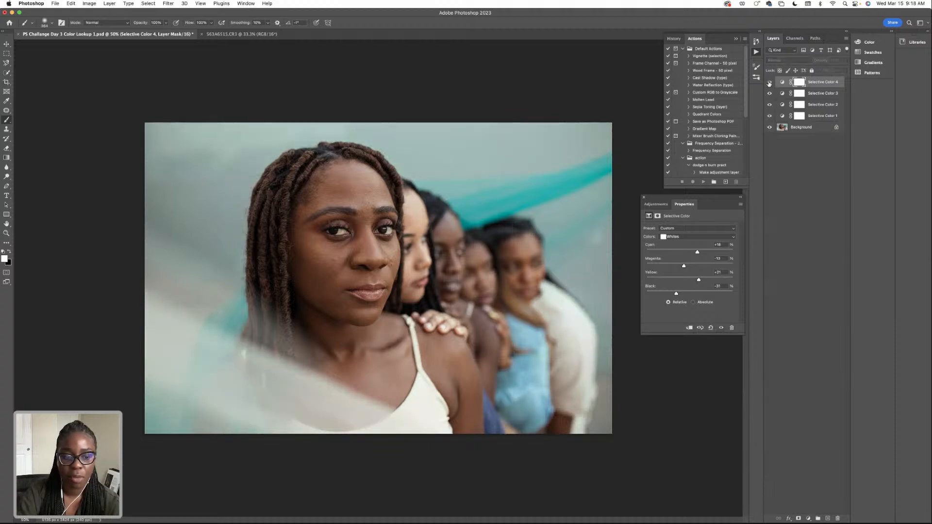
{"action": "left_click", "coordinate": [768, 82]}
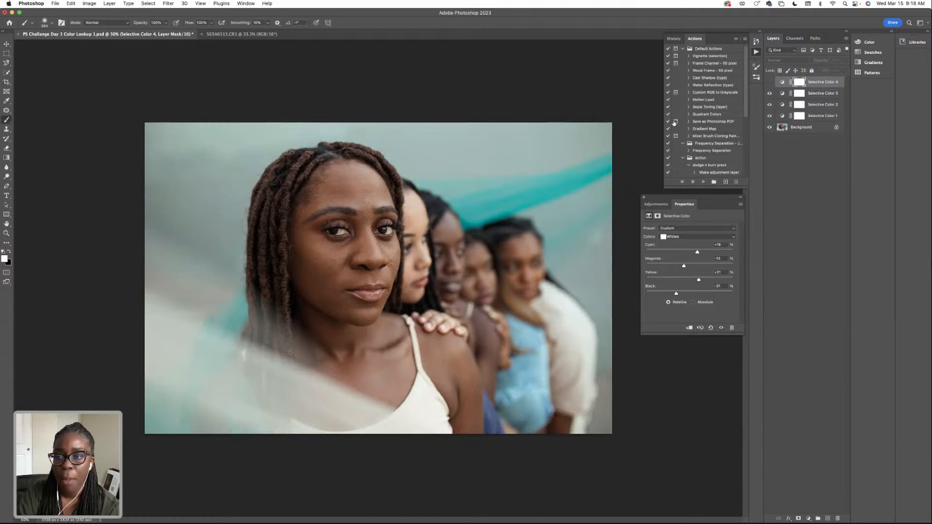
{"action": "left_click", "coordinate": [769, 82]}
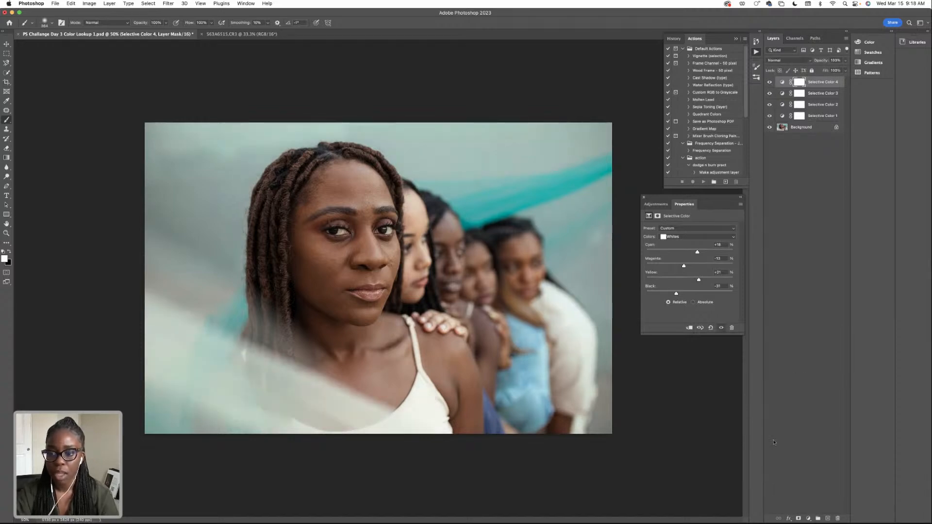
- Add a fifth Selective Color layer and adjust Blacks to about Cyan -3, Magenta +3 and Yellow -6
{"action": "left_click", "coordinate": [808, 518]}
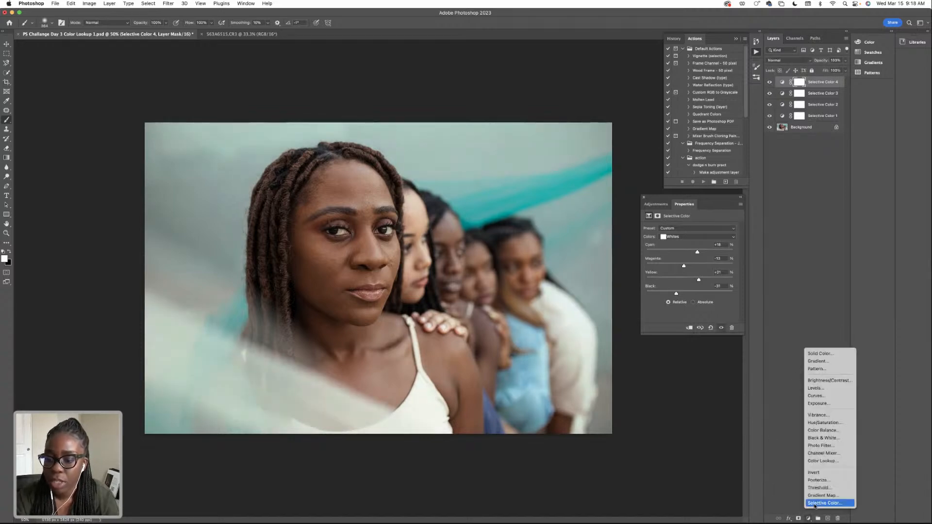
{"action": "left_click", "coordinate": [816, 503]}
{"action": "left_click", "coordinate": [675, 237]}
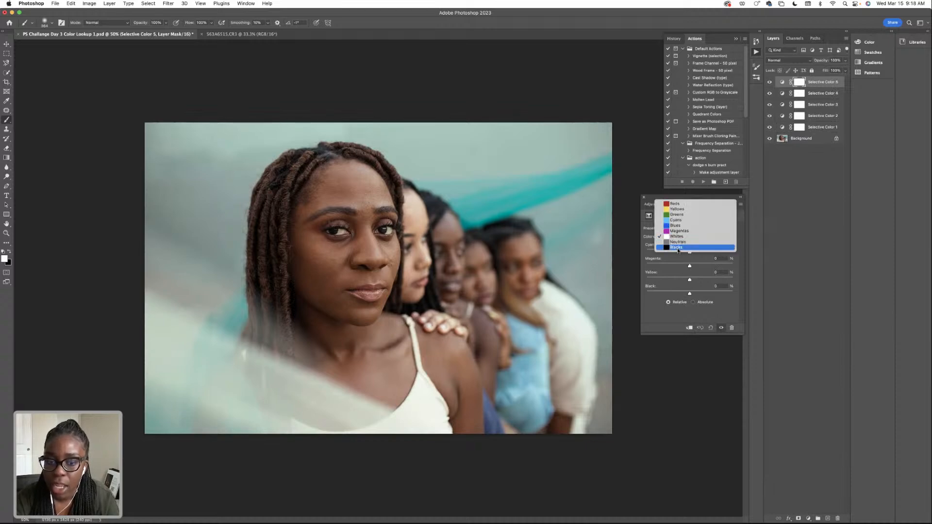
{"action": "left_click", "coordinate": [678, 249]}
{"action": "left_click_drag", "start_coordinate": [689, 252], "coordinate": [687, 254]}
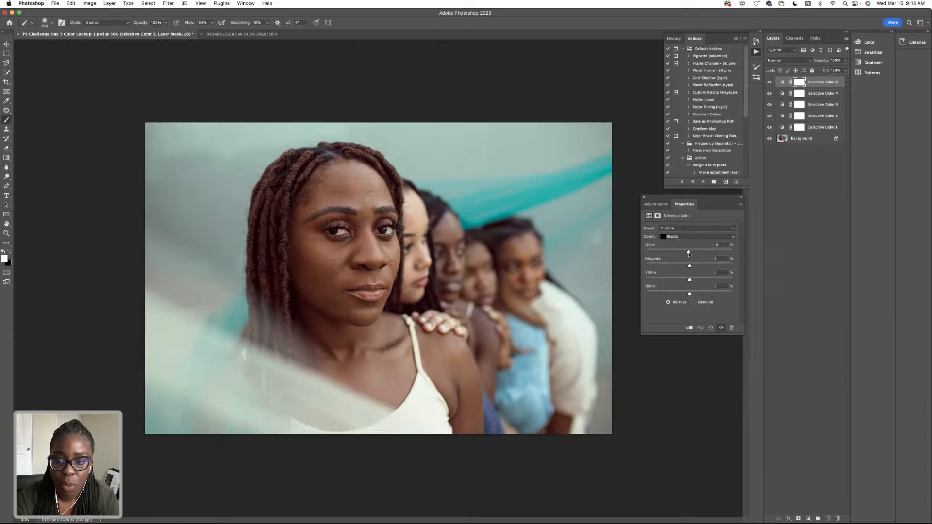
{"action": "left_click_drag", "start_coordinate": [688, 265], "coordinate": [686, 280]}
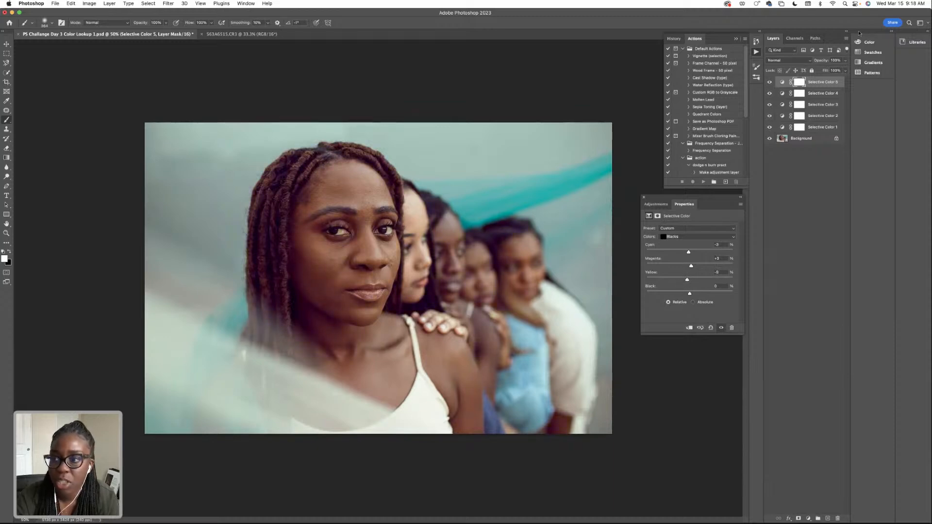
- Lower the Blacks layer to 37% opacity and 60% fill, and shift its Magenta to about -2, comparing its effect
{"action": "left_click_drag", "start_coordinate": [845, 60], "coordinate": [830, 79]}
{"action": "left_click", "coordinate": [845, 70]}
{"action": "left_click", "coordinate": [883, 139]}
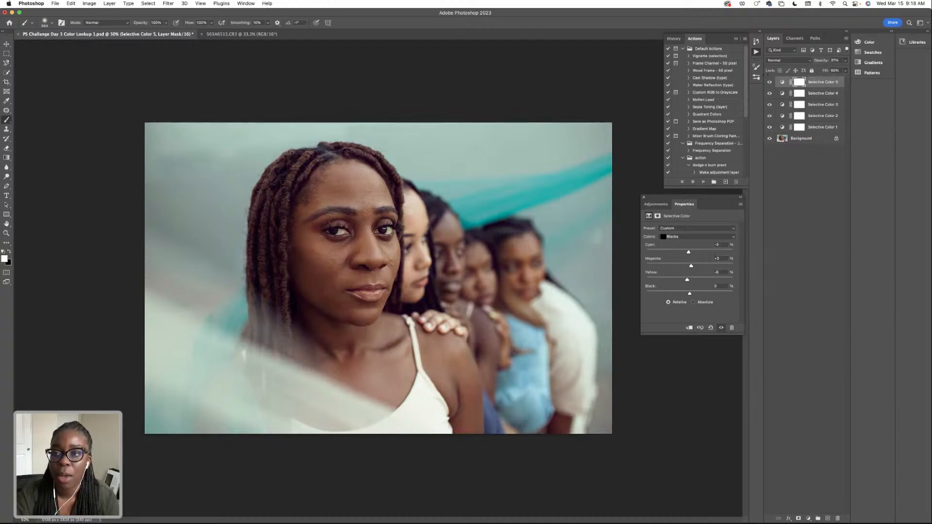
{"action": "left_click", "coordinate": [769, 83]}
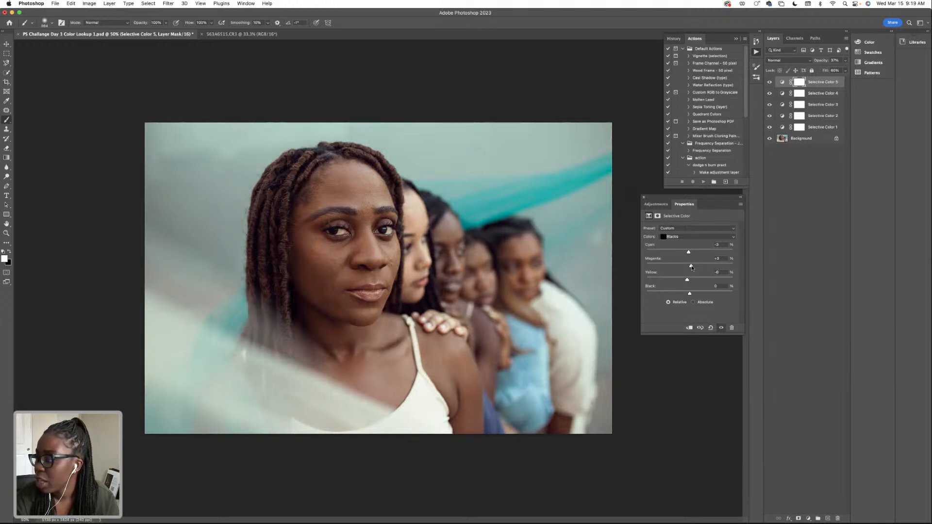
{"action": "left_click_drag", "start_coordinate": [691, 266], "coordinate": [689, 269]}
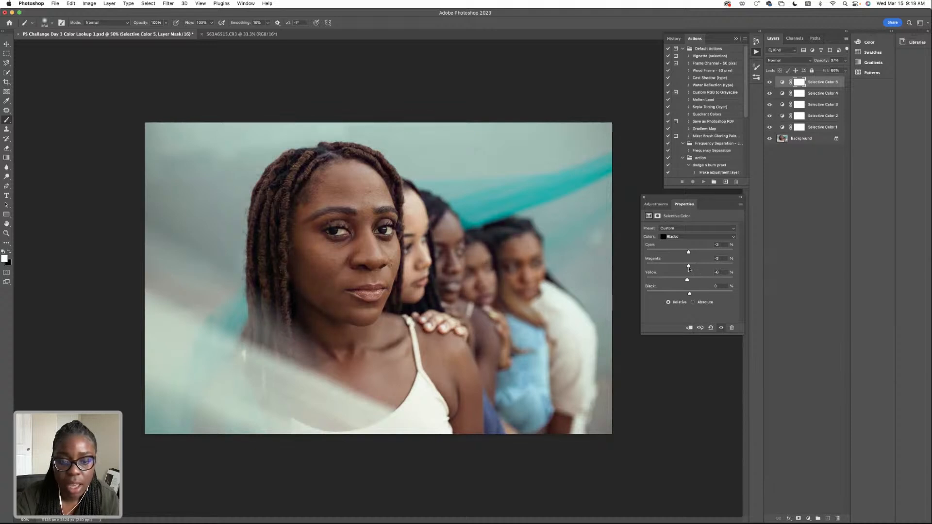
{"action": "left_click", "coordinate": [768, 83]}
{"action": "left_click", "coordinate": [768, 83]}
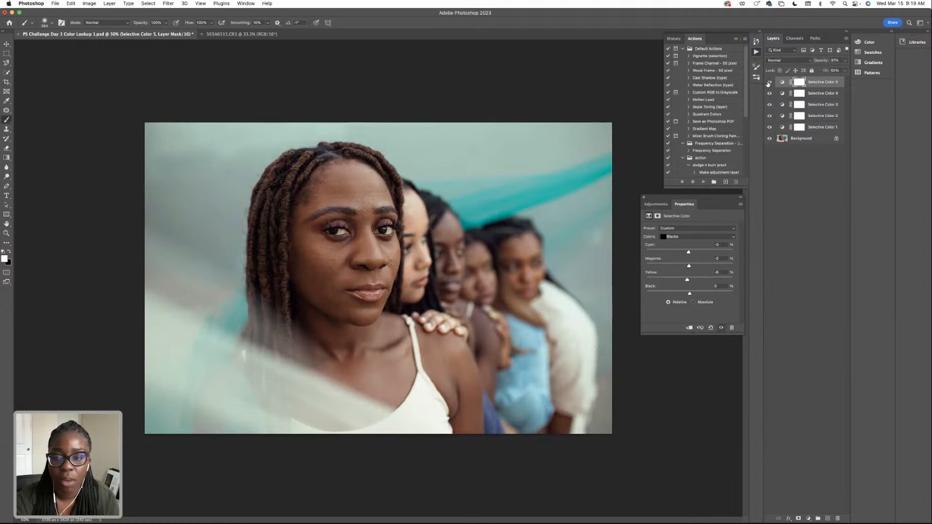
- Group the five Selective Color layers and compare the image with and without the group
{"action": "left_click", "coordinate": [822, 128], "text": "shift"}
{"action": "left_click", "coordinate": [818, 518]}
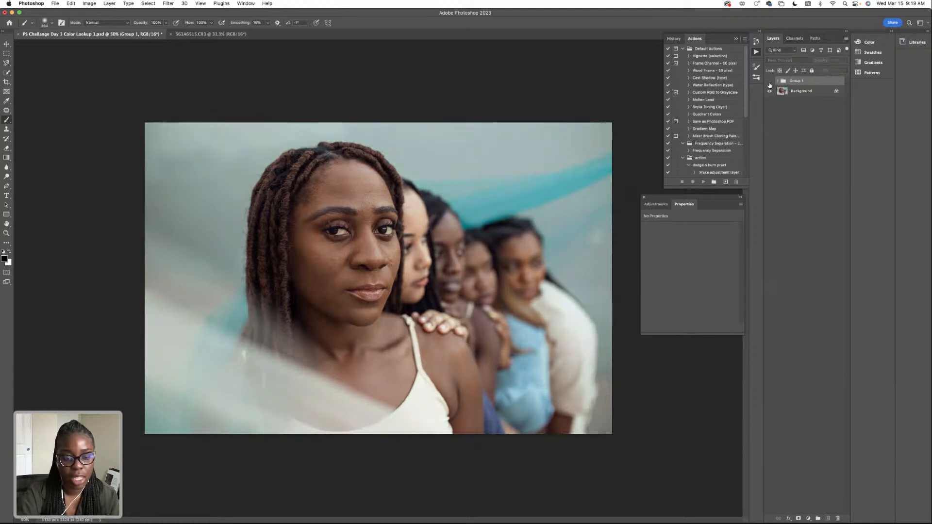
{"action": "left_click", "coordinate": [770, 82]}
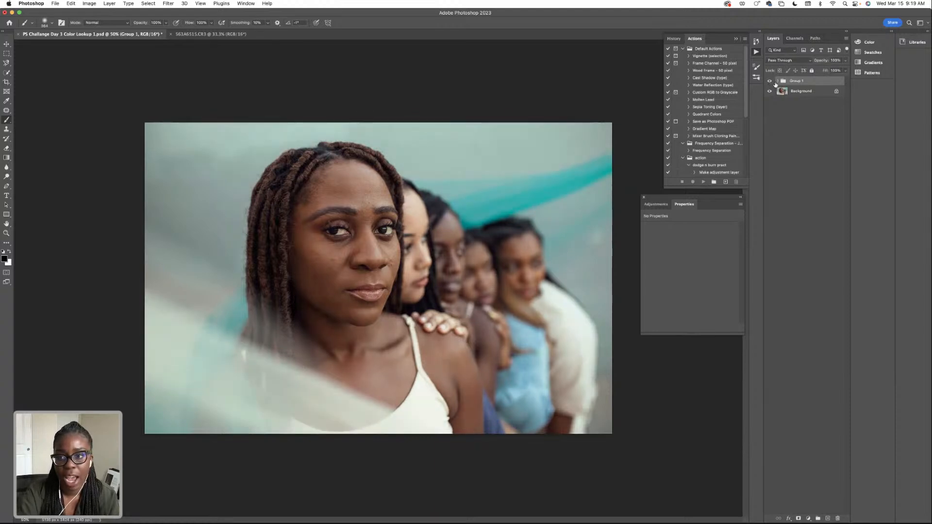
- Add a sixth Selective Color layer atop the group, adjust Blues to about Cyan +3, Magenta -61, Yellow +22 and Black -31, and compare its effect
{"action": "left_click", "coordinate": [777, 82]}
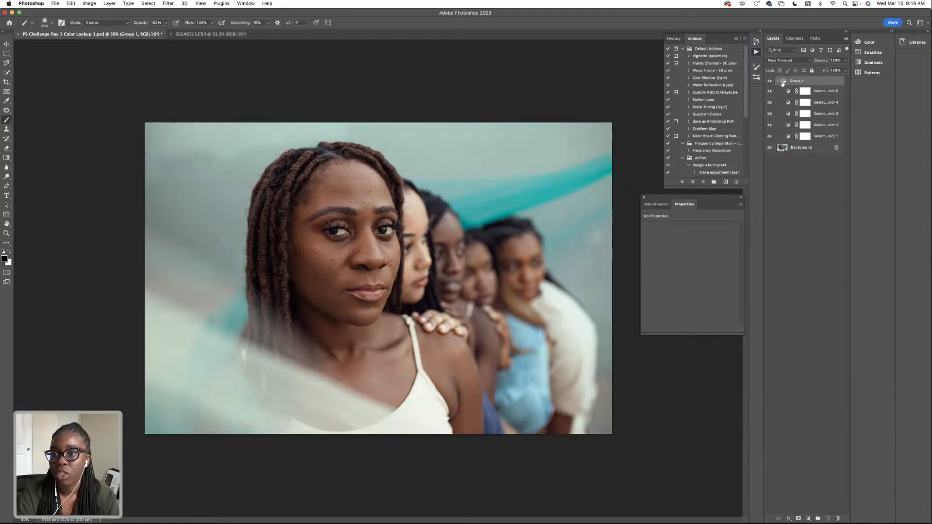
{"action": "left_click", "coordinate": [817, 94]}
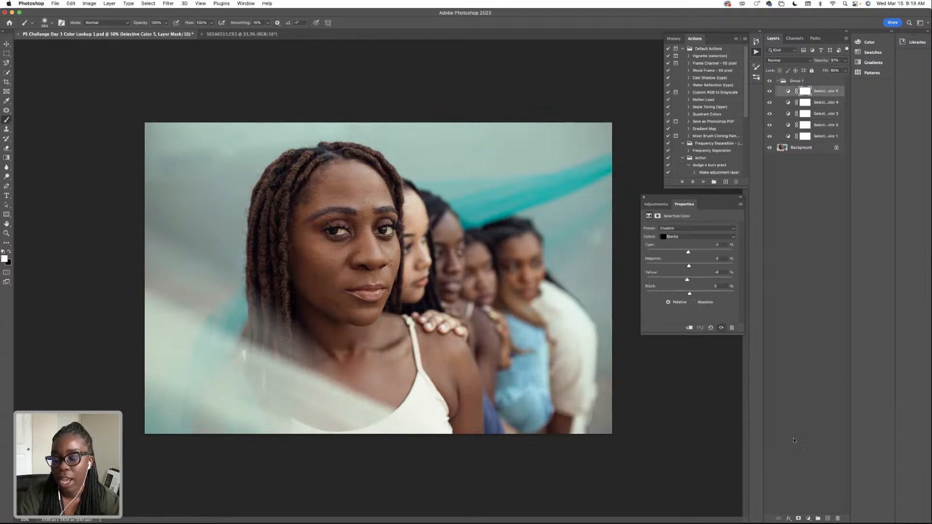
{"action": "left_click", "coordinate": [808, 517]}
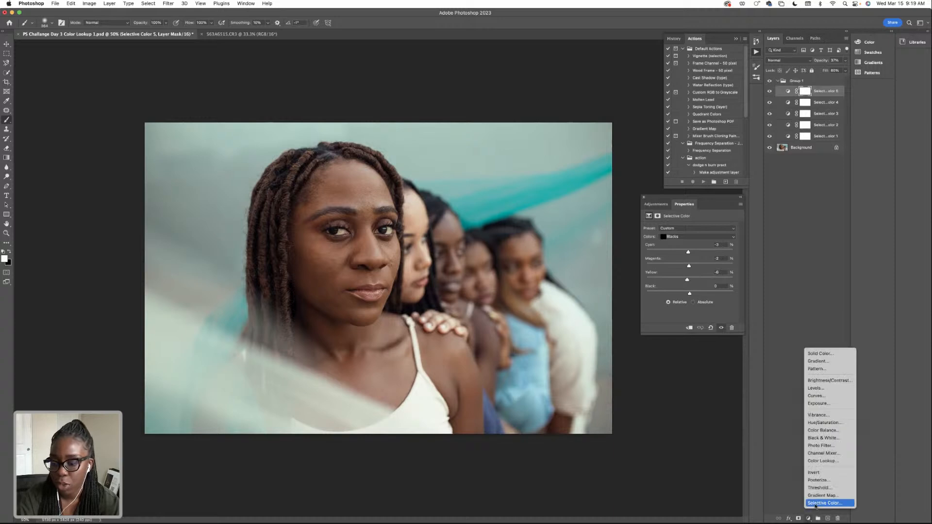
{"action": "left_click", "coordinate": [825, 503]}
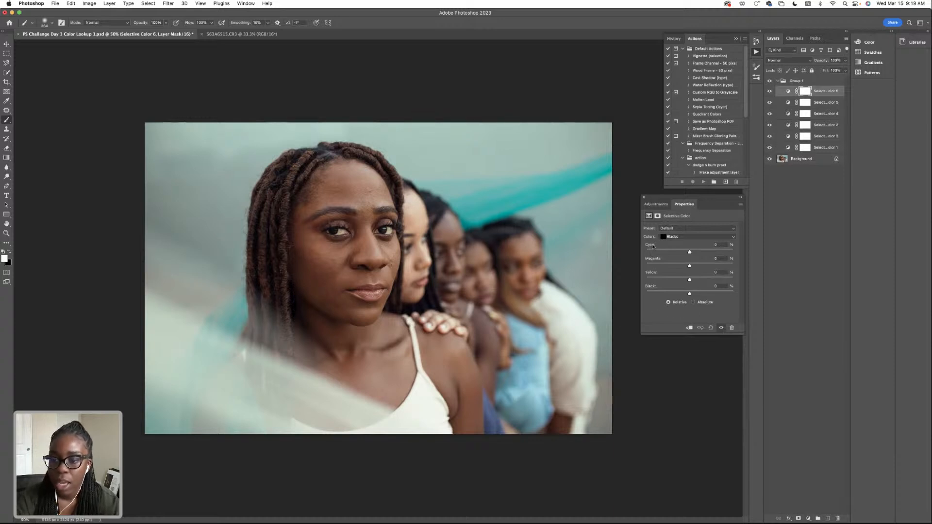
{"action": "left_click", "coordinate": [668, 236]}
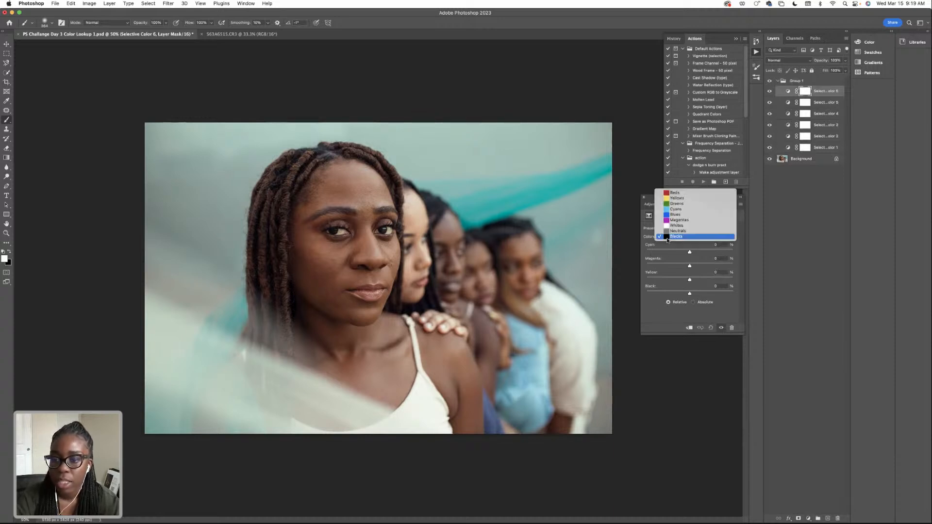
{"action": "left_click", "coordinate": [672, 215]}
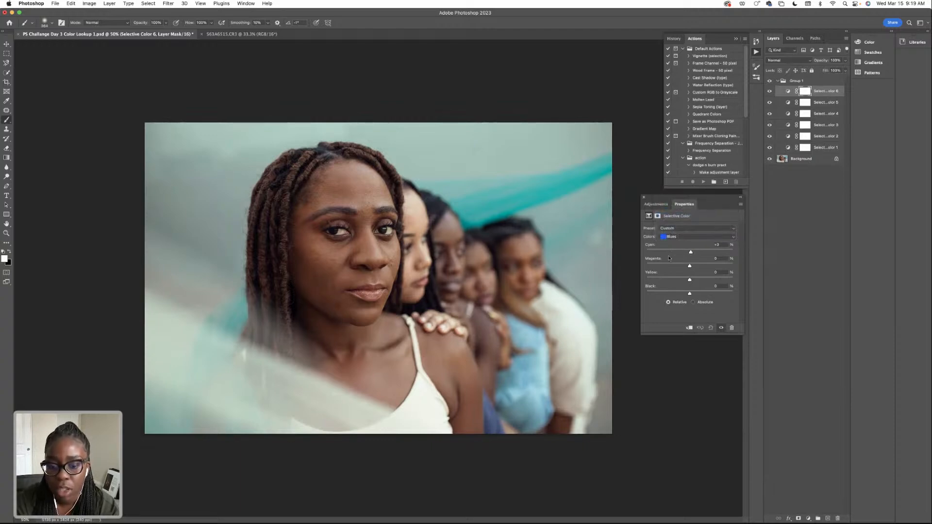
{"action": "mouse_move", "coordinate": [669, 257]}
{"action": "left_mouse_down"}
{"action": "mouse_move", "coordinate": [695, 256]}
{"action": "mouse_move", "coordinate": [663, 269]}
{"action": "left_mouse_up"}
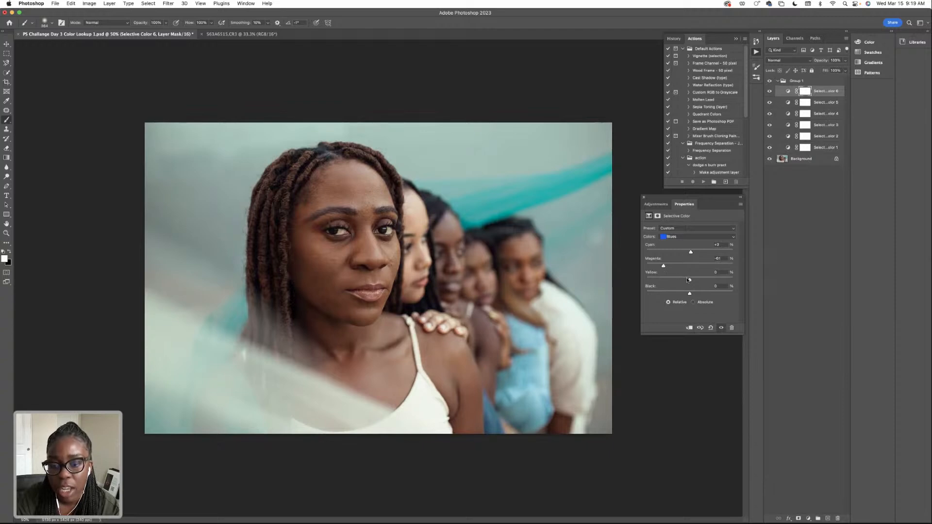
{"action": "mouse_move", "coordinate": [676, 281]}
{"action": "left_mouse_down"}
{"action": "mouse_move", "coordinate": [699, 280]}
{"action": "mouse_move", "coordinate": [688, 293]}
{"action": "mouse_move", "coordinate": [666, 295]}
{"action": "mouse_move", "coordinate": [675, 294]}
{"action": "left_mouse_up"}
{"action": "left_click", "coordinate": [768, 92]}
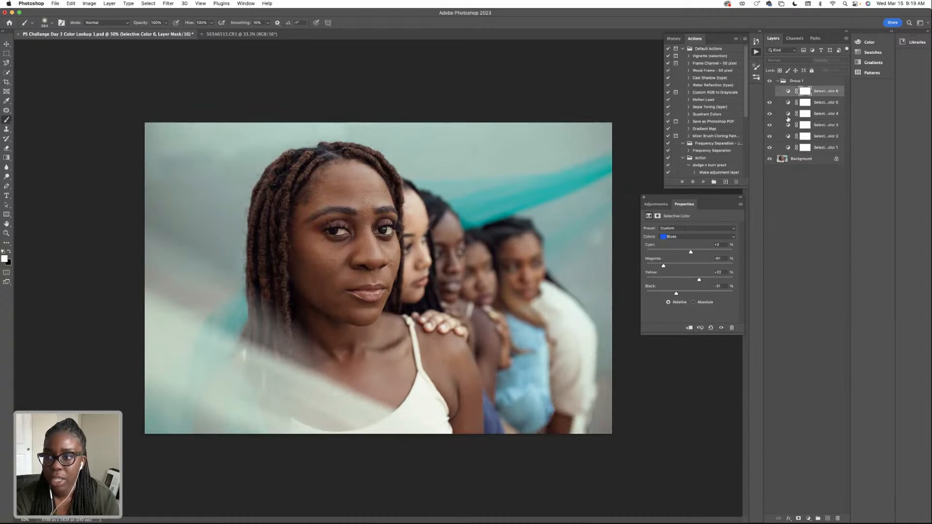
{"action": "left_click", "coordinate": [770, 90]}
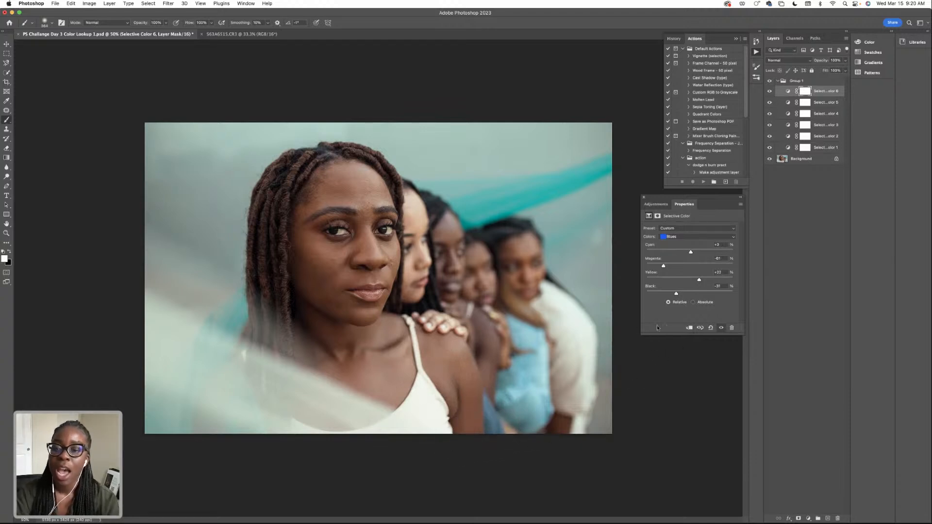
{"action": "left_click", "coordinate": [769, 93]}
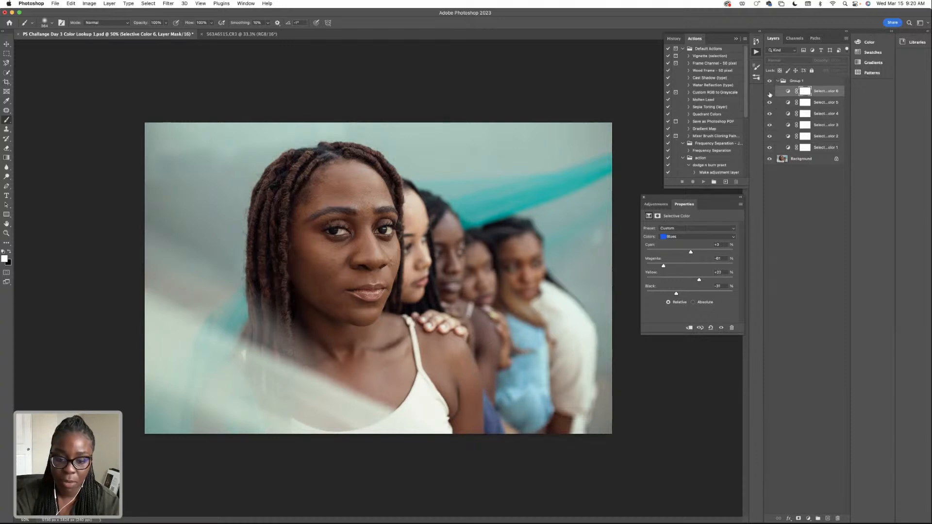
{"action": "left_click", "coordinate": [769, 92]}
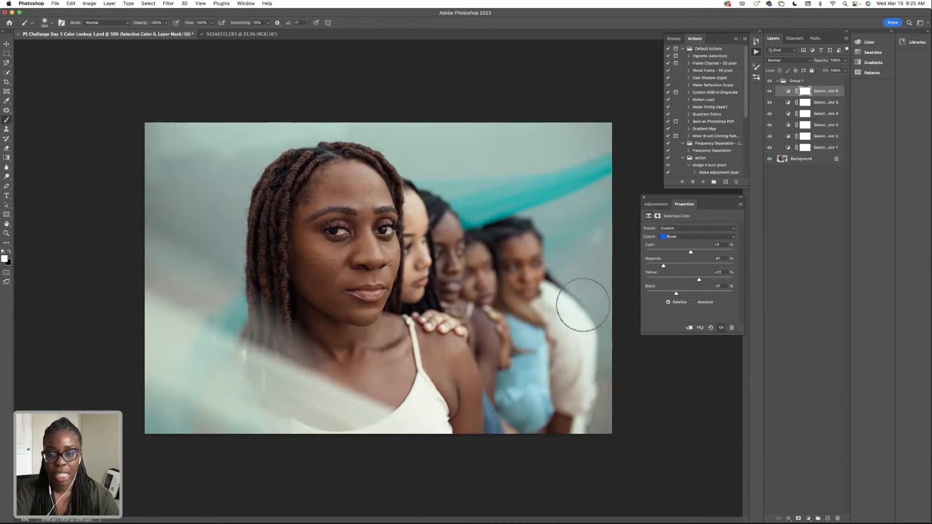
- Collapse Group 1 and export the grade as a CUBE color lookup table described as LUT 2, saving it in Downloads as LJUT 2.lut
{"action": "left_click", "coordinate": [793, 83]}
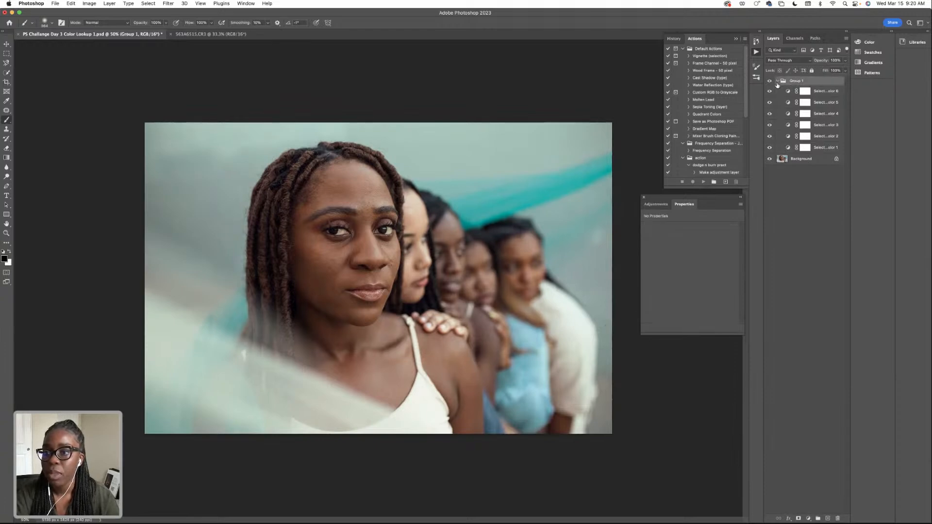
{"action": "left_click", "coordinate": [778, 82]}
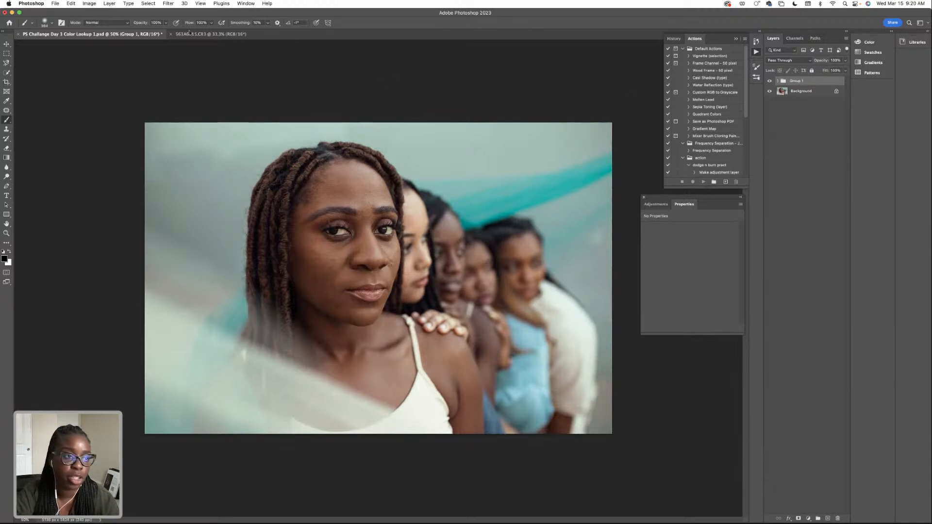
{"action": "left_click", "coordinate": [55, 4]}
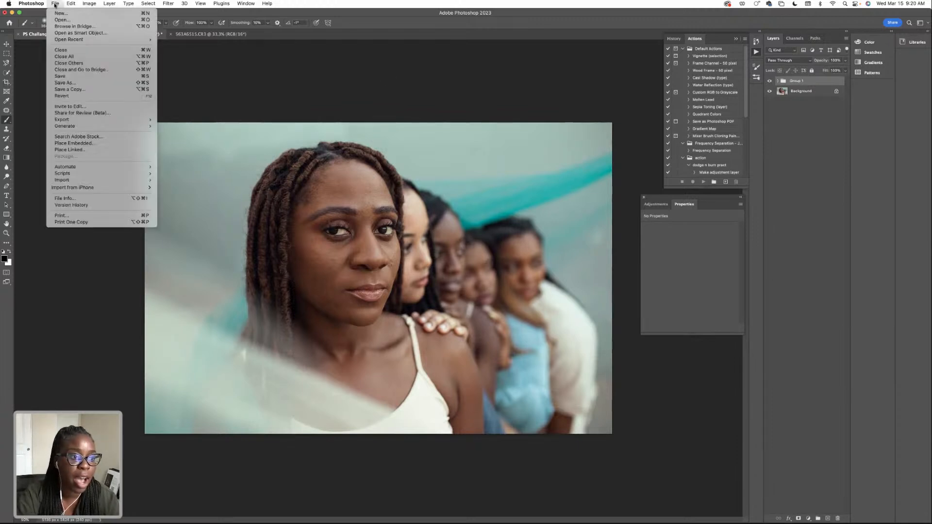
{"action": "mouse_move", "coordinate": [156, 121]}
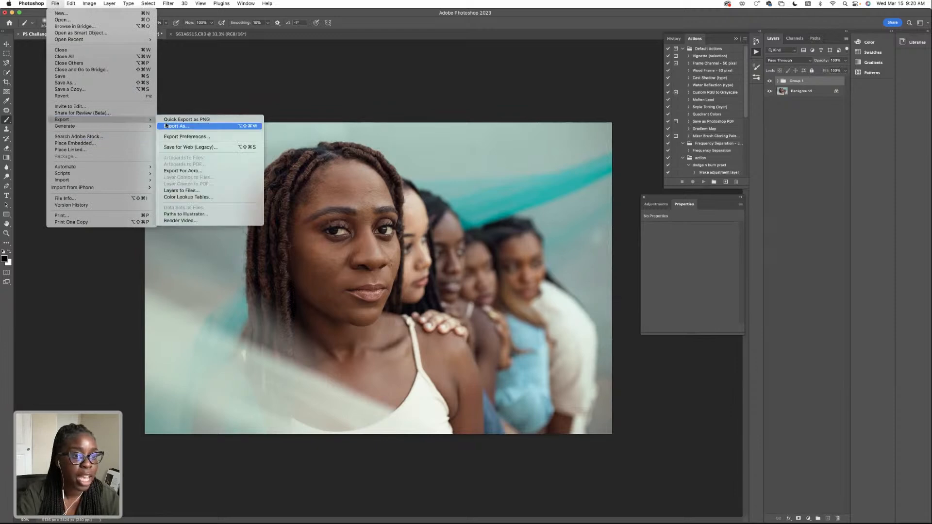
{"action": "left_click", "coordinate": [202, 197]}
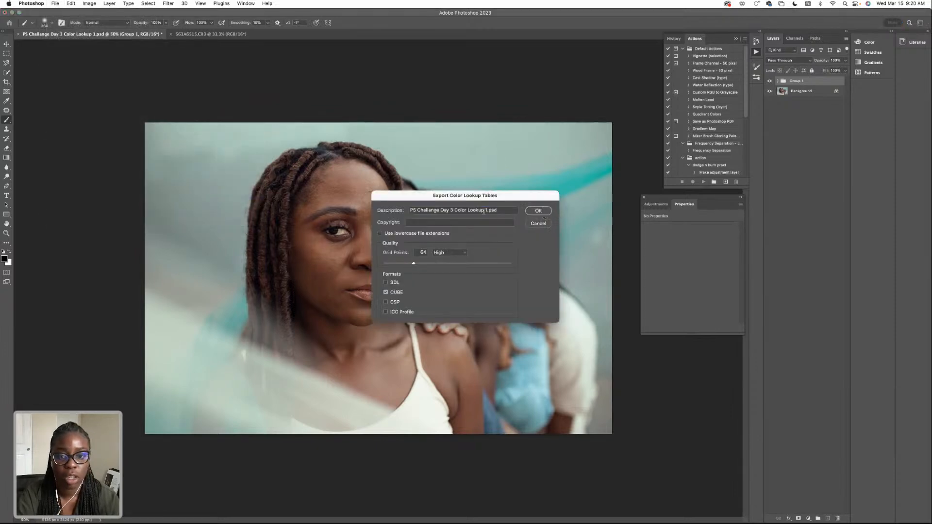
{"action": "triple_click", "coordinate": [484, 212]}
{"action": "type", "text": "LUT 2"}
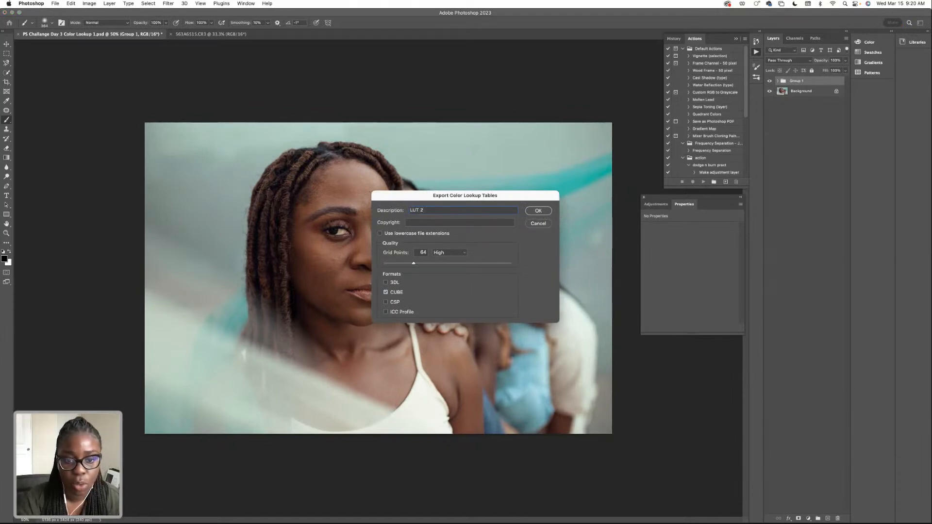
{"action": "left_click", "coordinate": [540, 212]}
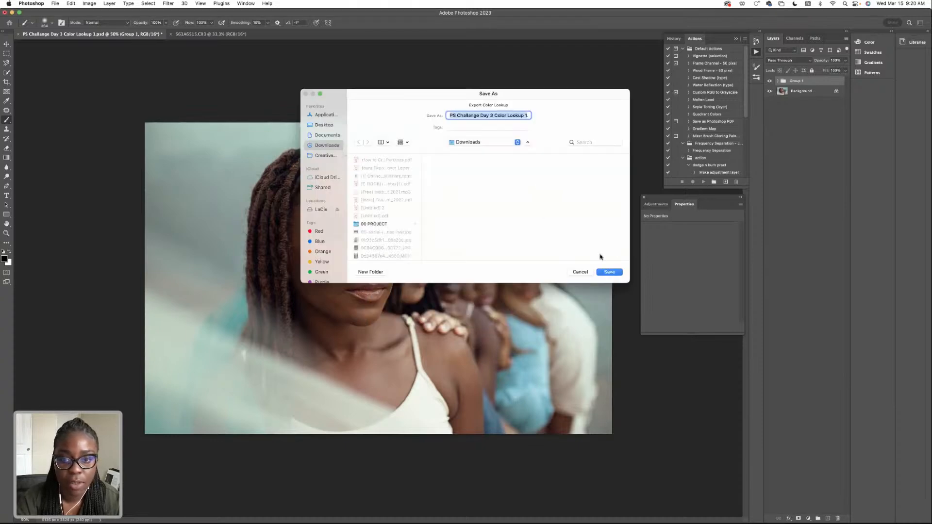
{"action": "type", "text": "LJUT 2.lut"}
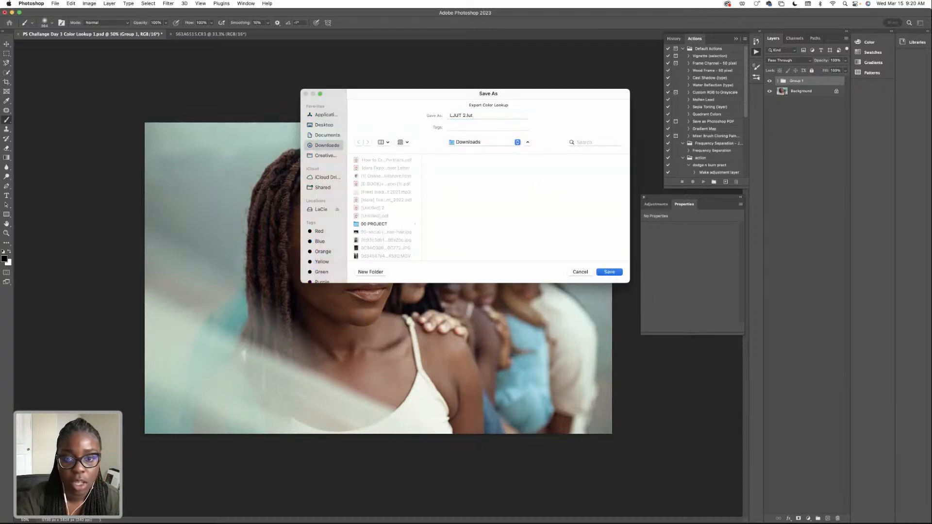
{"action": "key", "text": "Return"}
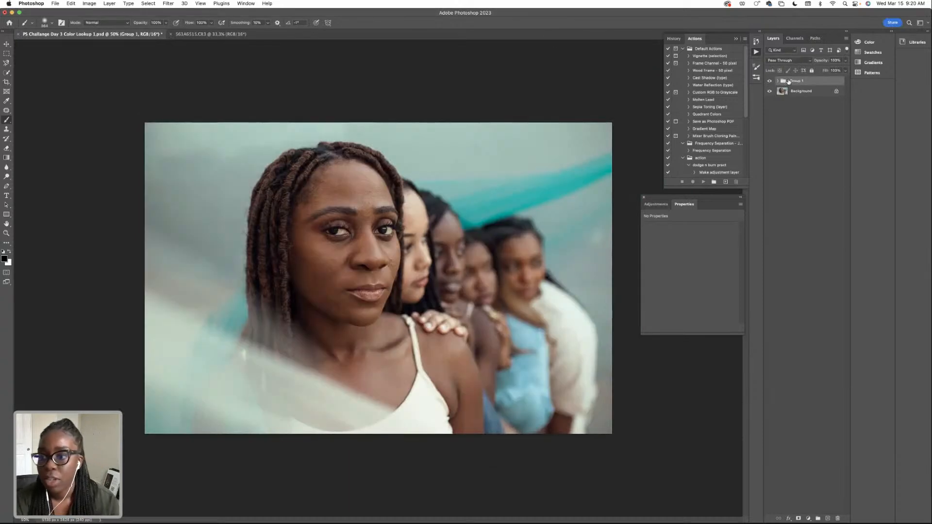
- Replace the Selective Color group with a Color Lookup layer that loads LJUT 2.CUBE, and compare the image with and without it
{"action": "key", "text": "Delete"}
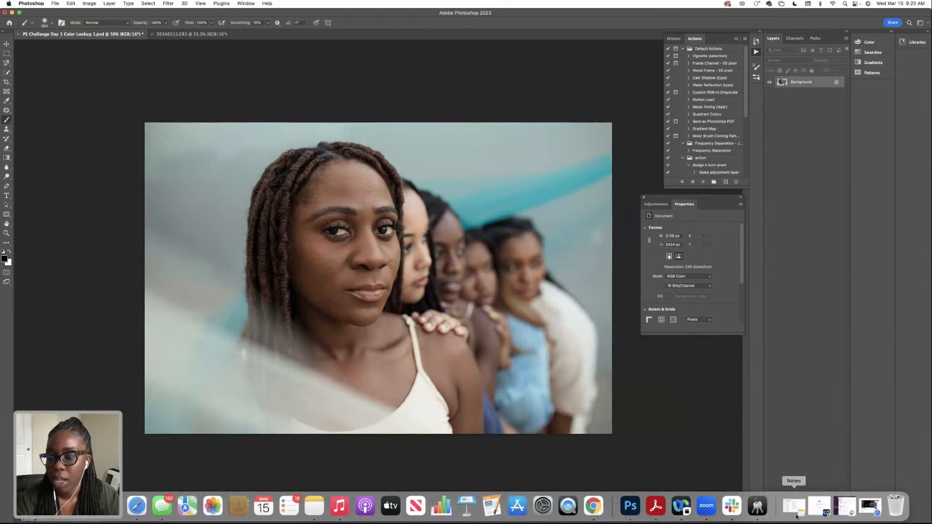
{"action": "left_click", "coordinate": [808, 518]}
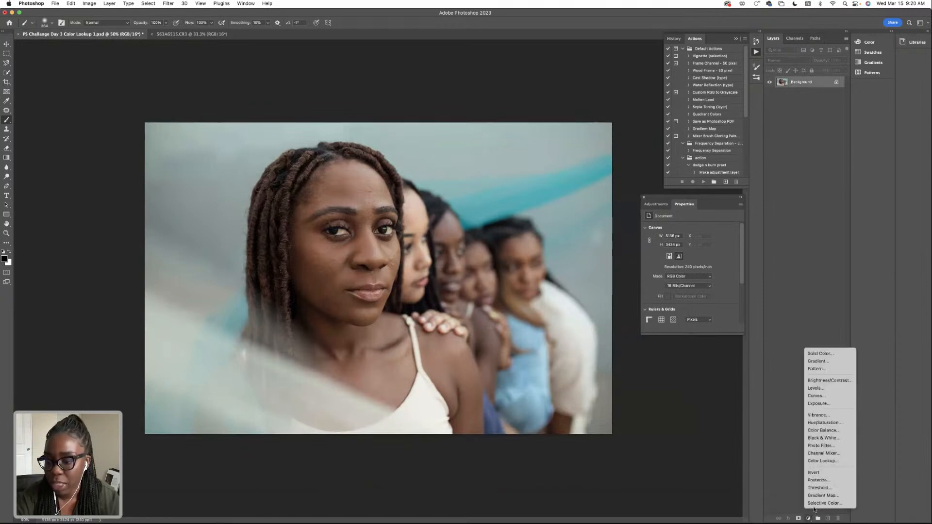
{"action": "left_click", "coordinate": [822, 460]}
{"action": "left_click", "coordinate": [705, 228]}
{"action": "left_click", "coordinate": [699, 228]}
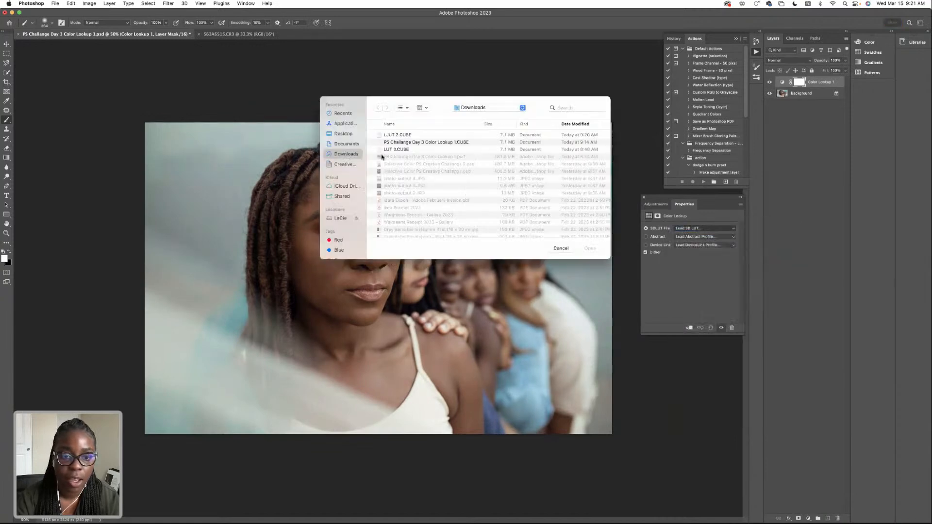
{"action": "double_click", "coordinate": [398, 137]}
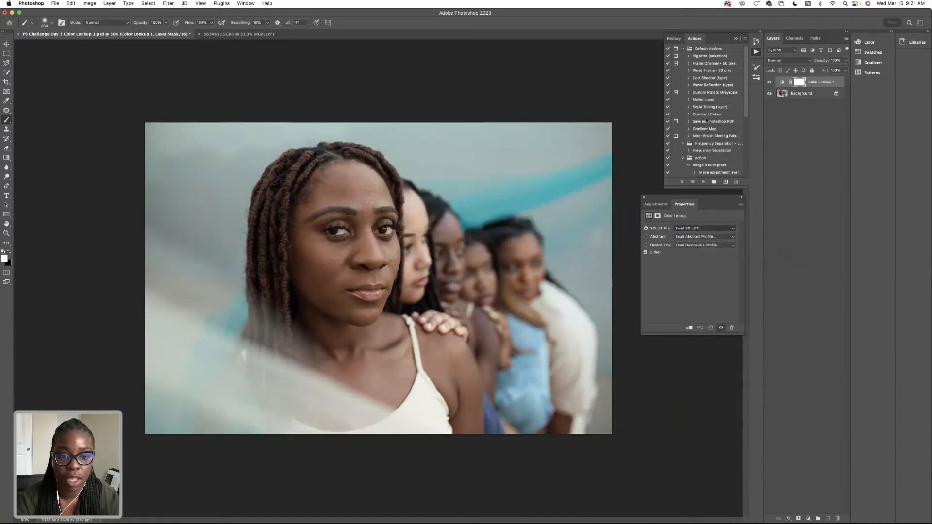
{"action": "left_click", "coordinate": [769, 84]}
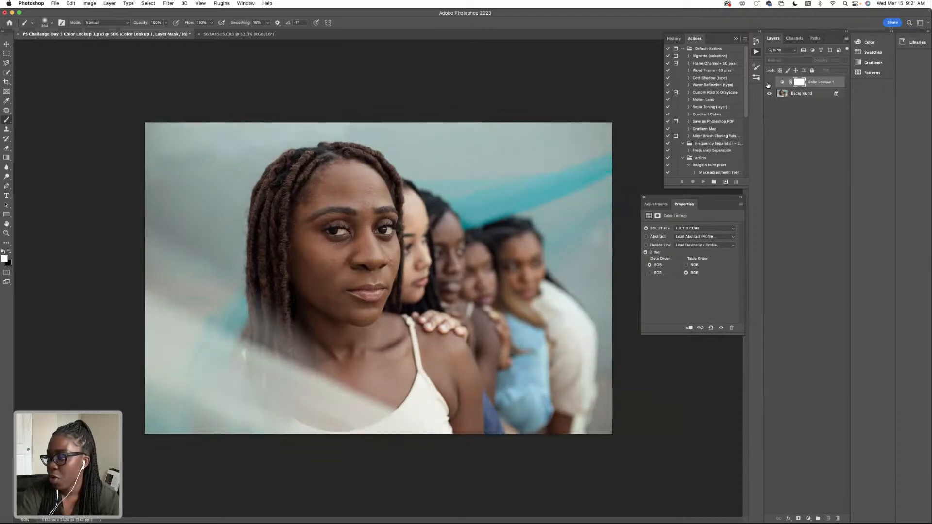
{"action": "left_click", "coordinate": [768, 84]}
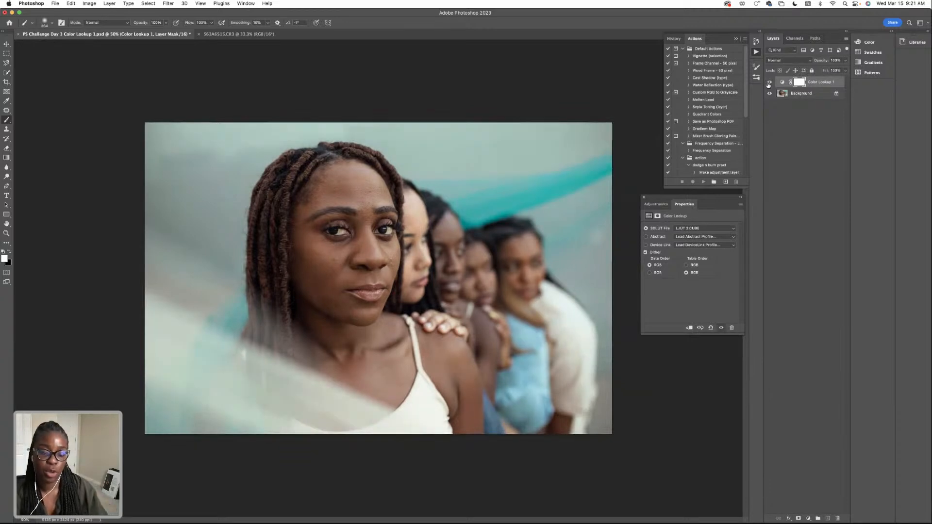
{"action": "left_click", "coordinate": [808, 518]}
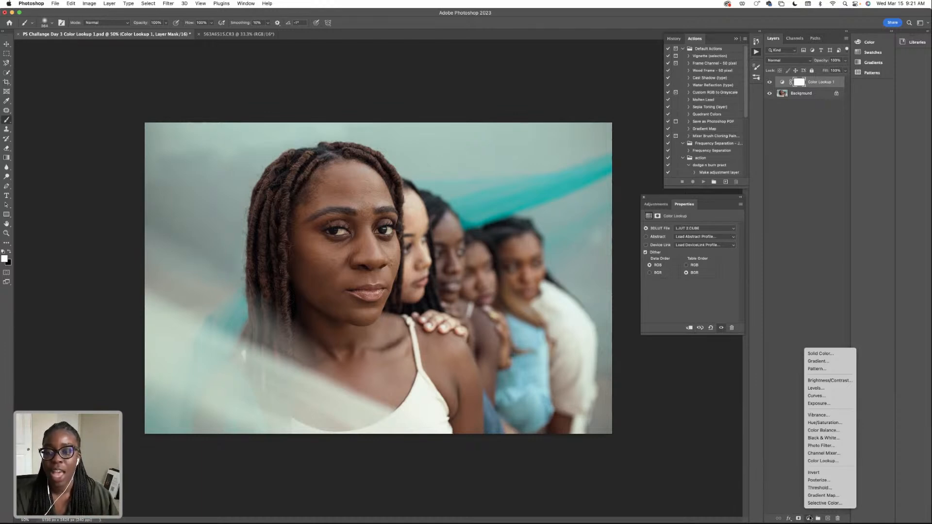
{"action": "left_click", "coordinate": [804, 315]}
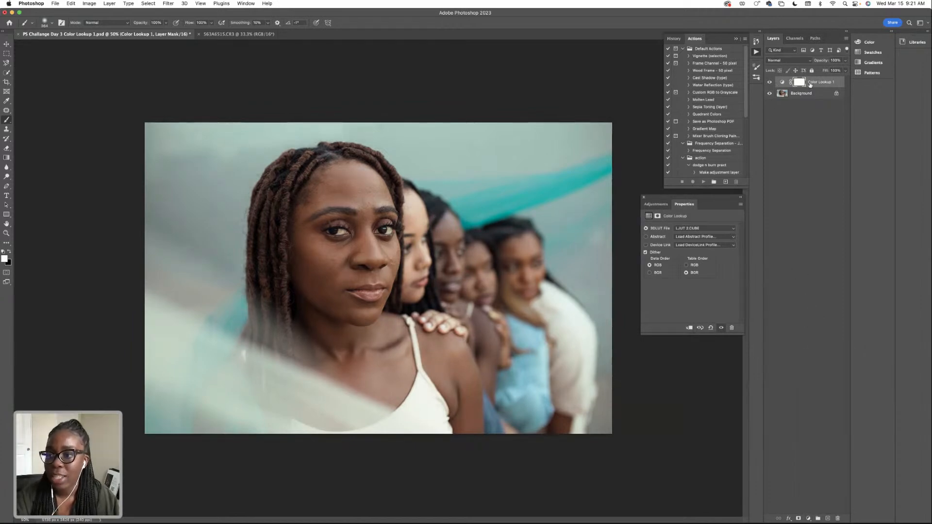
- Load PS Challange Day 3 Color Lookup 1.CUBE into the existing Color Lookup layer instead
{"action": "left_click", "coordinate": [707, 230]}
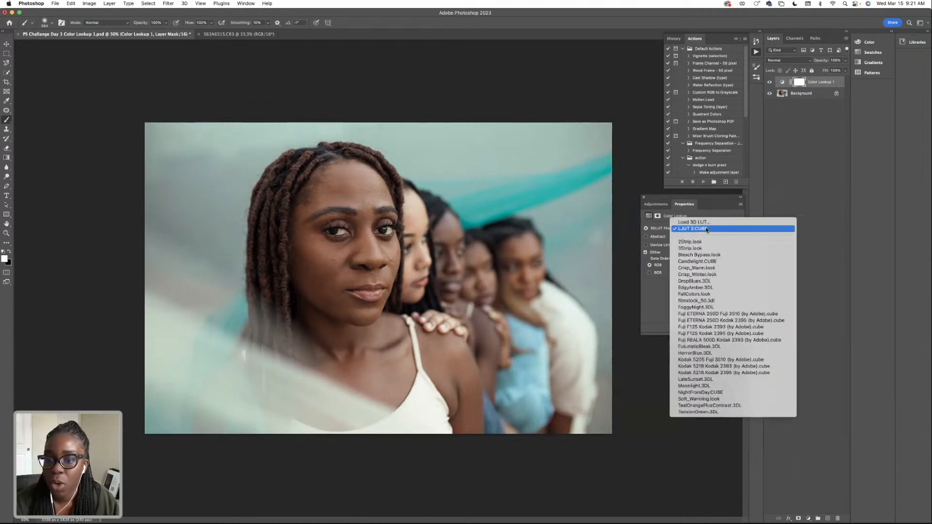
{"action": "left_click", "coordinate": [711, 226]}
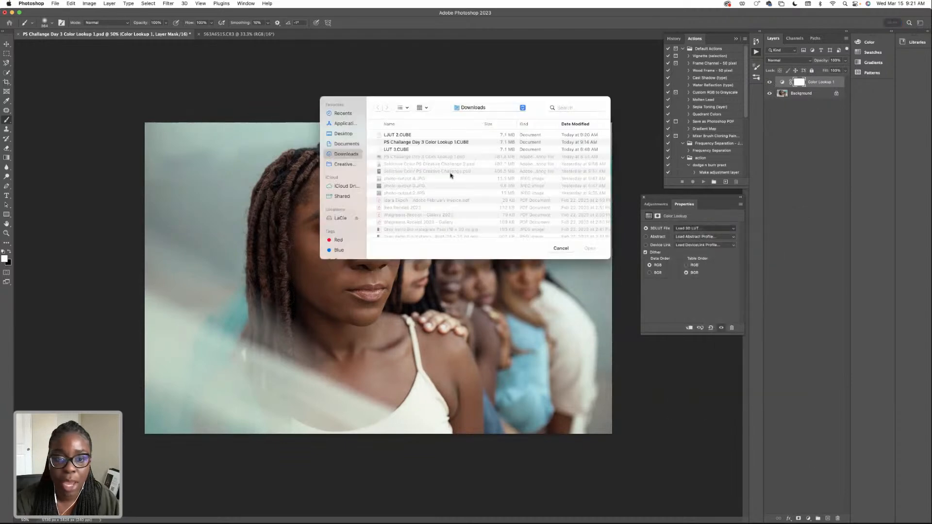
{"action": "double_click", "coordinate": [418, 142]}
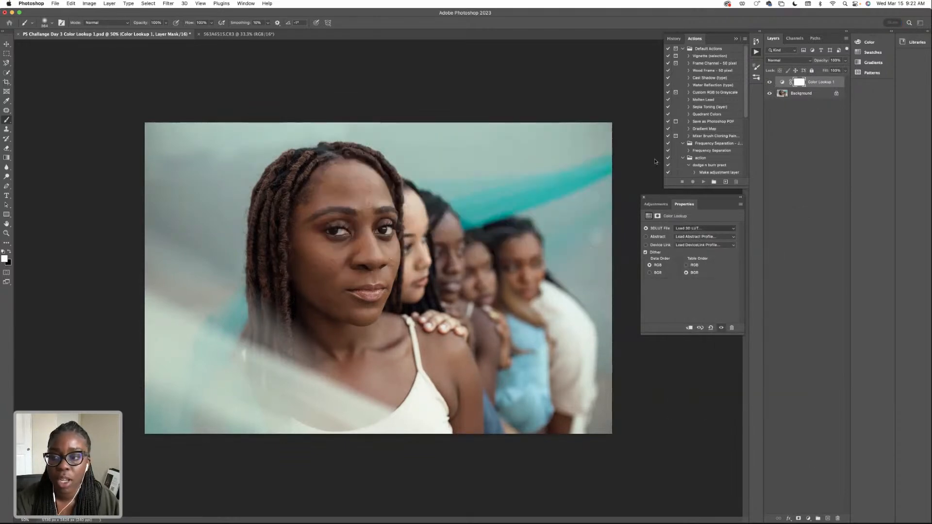
- Add a second Color Lookup layer directly above the Background and load LJUT 2.CUBE into it
{"action": "left_click", "coordinate": [809, 96]}
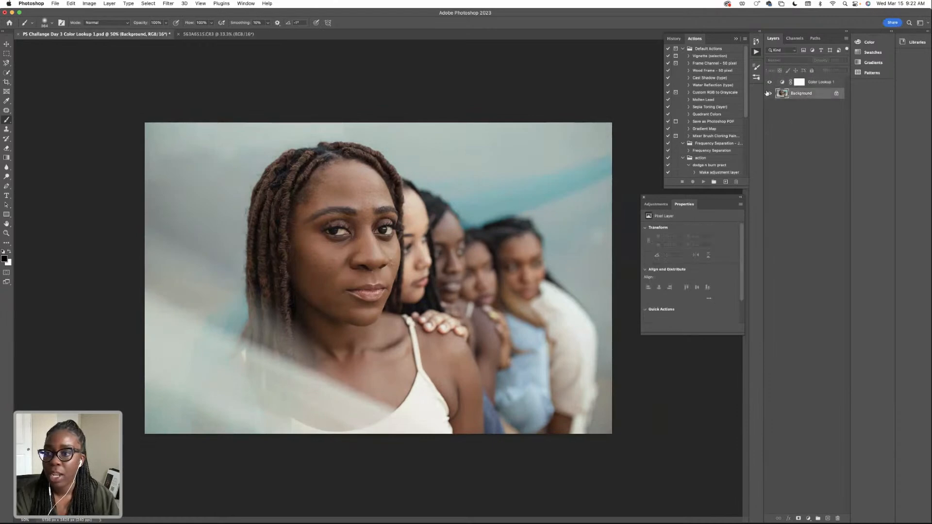
{"action": "left_click", "coordinate": [808, 519]}
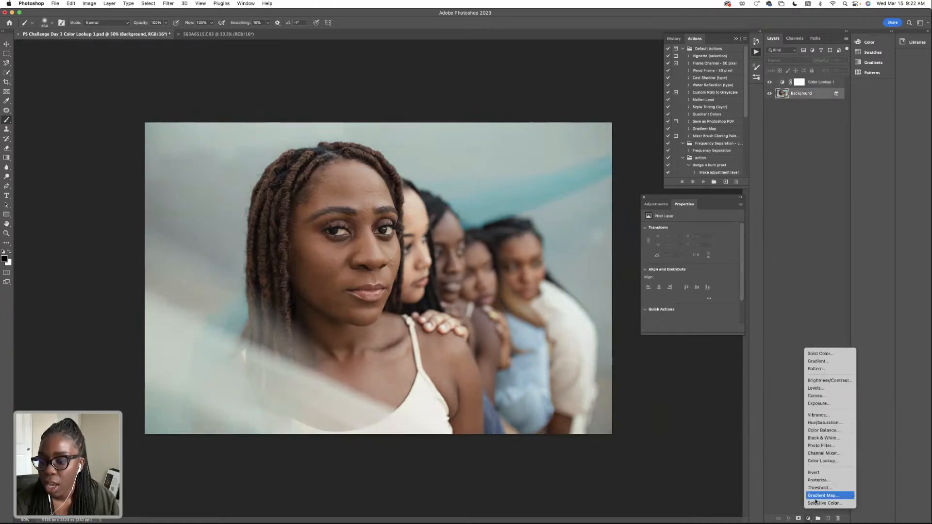
{"action": "left_click", "coordinate": [822, 461]}
{"action": "left_click", "coordinate": [689, 228]}
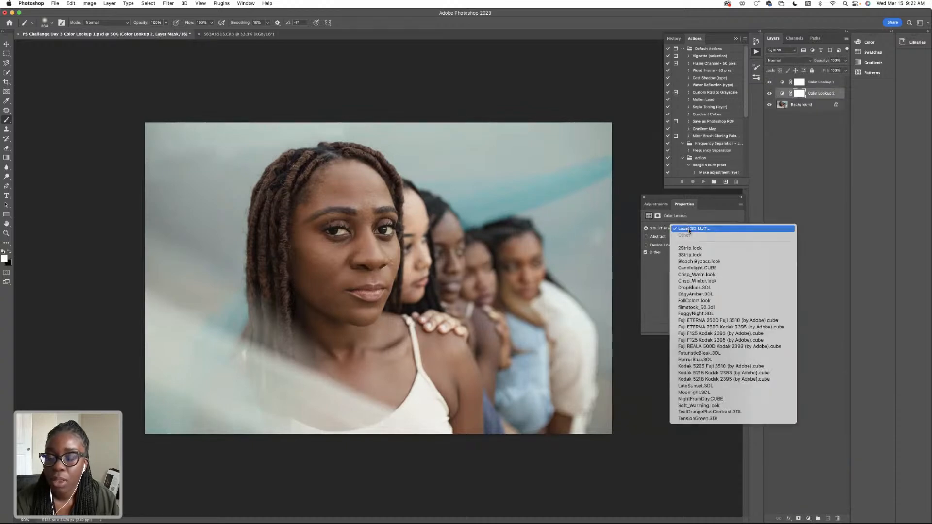
{"action": "left_click", "coordinate": [689, 228]}
{"action": "double_click", "coordinate": [421, 136]}
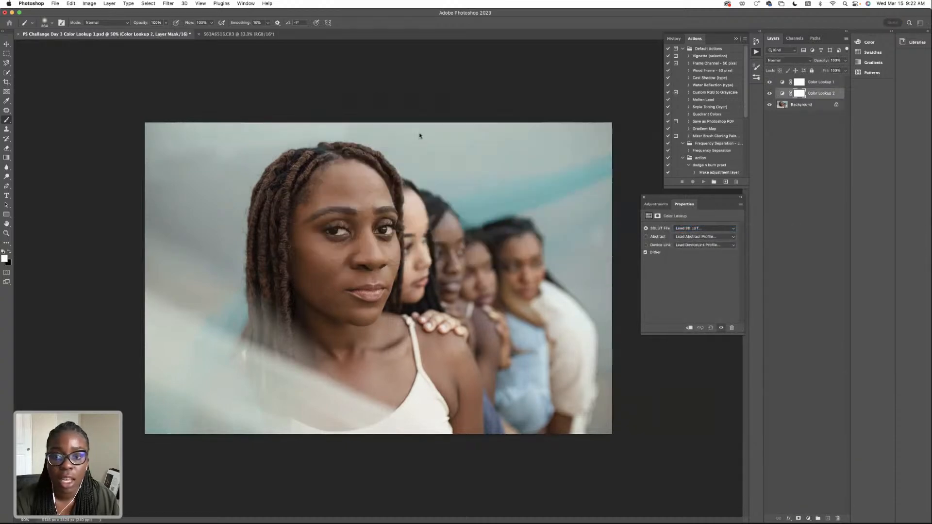
- Compare the two Color Lookup layers by showing them alternately, leaving only Color Lookup 2 shown
{"action": "left_click", "coordinate": [769, 82]}
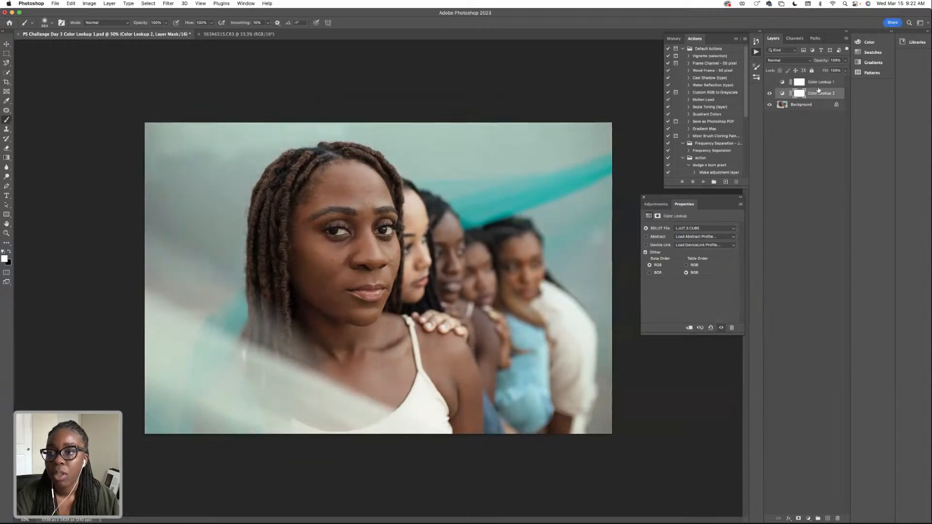
{"action": "left_click", "coordinate": [770, 93]}
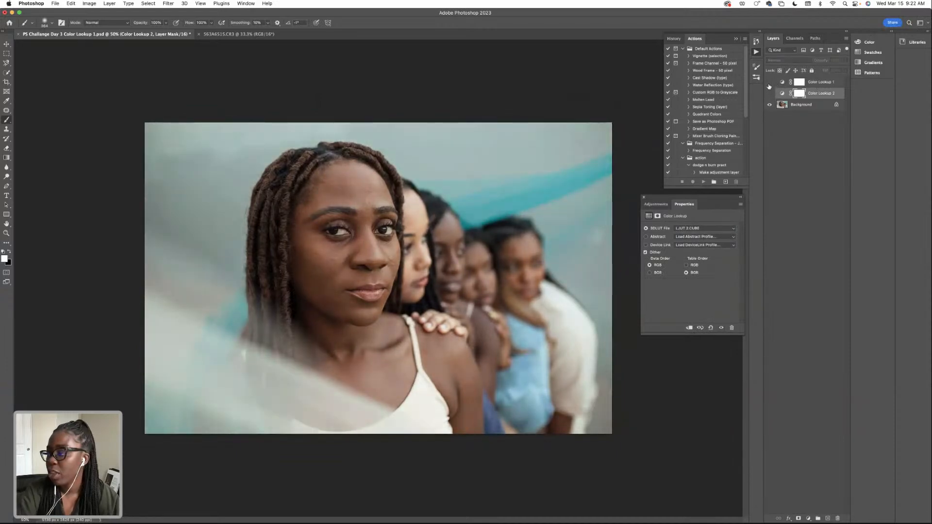
{"action": "left_click", "coordinate": [769, 83]}
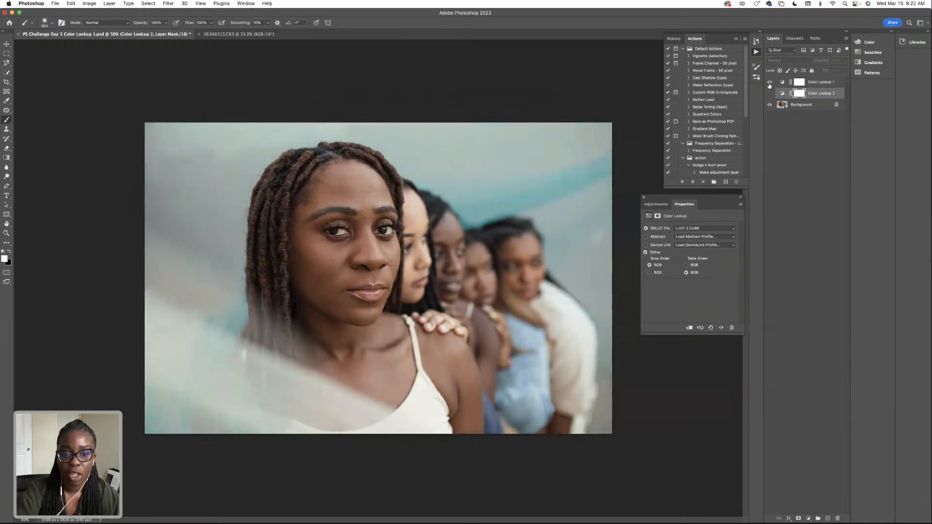
{"action": "left_click", "coordinate": [769, 82]}
{"action": "left_click", "coordinate": [770, 93]}
{"action": "left_click", "coordinate": [769, 93]}
{"action": "left_click", "coordinate": [769, 83]}
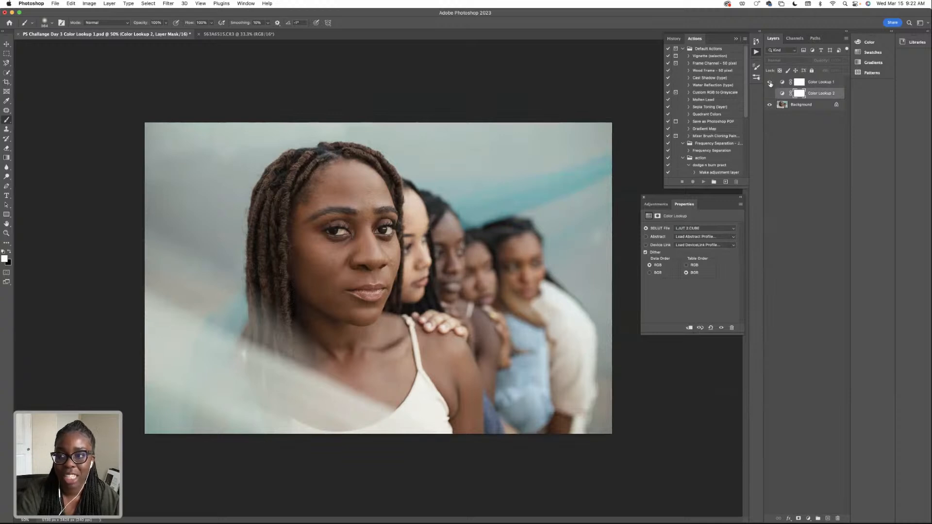
{"action": "left_click", "coordinate": [770, 83]}
{"action": "left_click", "coordinate": [770, 93]}
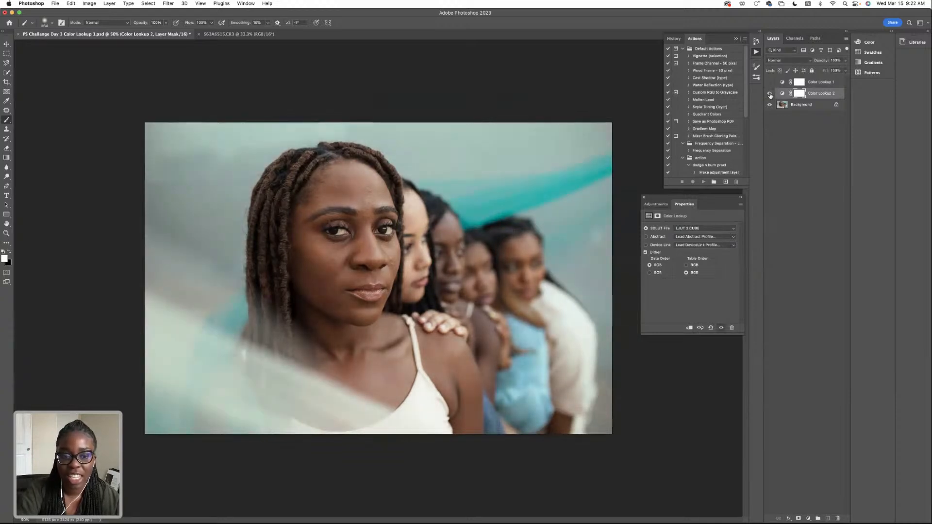
{"action": "left_click", "coordinate": [769, 94]}
{"action": "left_click", "coordinate": [770, 82]}
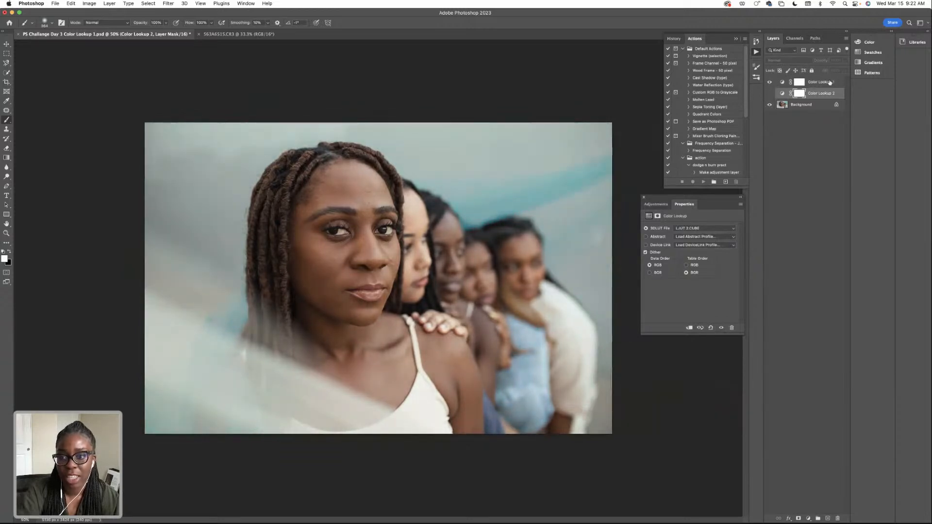
{"action": "left_click", "coordinate": [834, 82]}
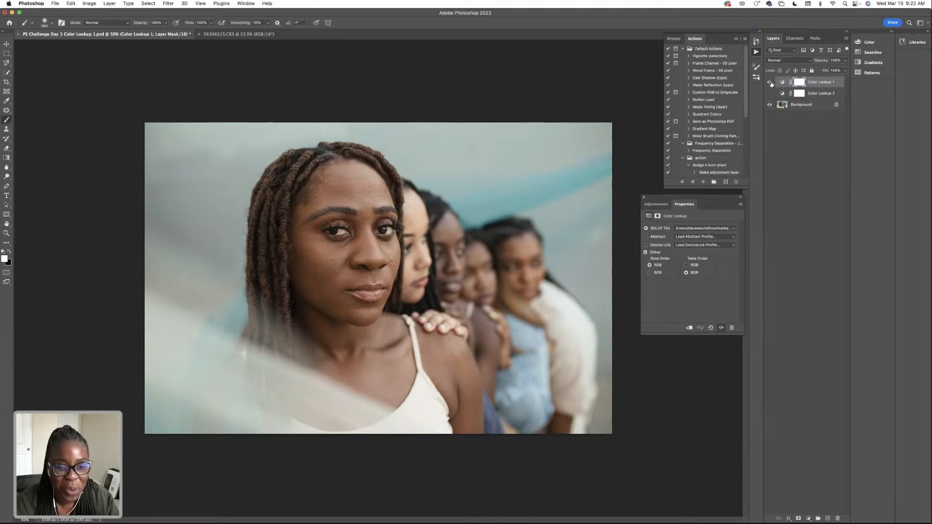
{"action": "left_click", "coordinate": [770, 82]}
{"action": "left_click", "coordinate": [769, 94]}
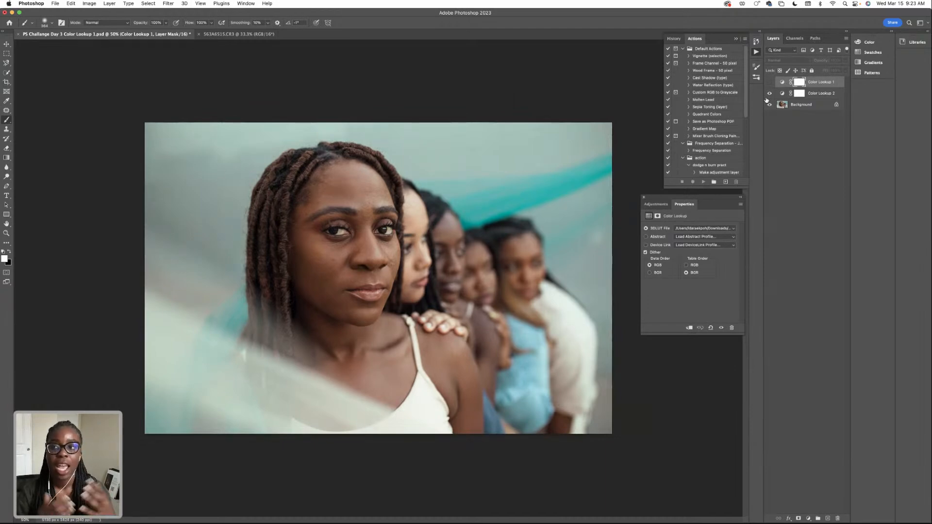
- Preview other blend modes on the Color Lookup 2 layer, keeping it at Normal
{"action": "left_click", "coordinate": [817, 96]}
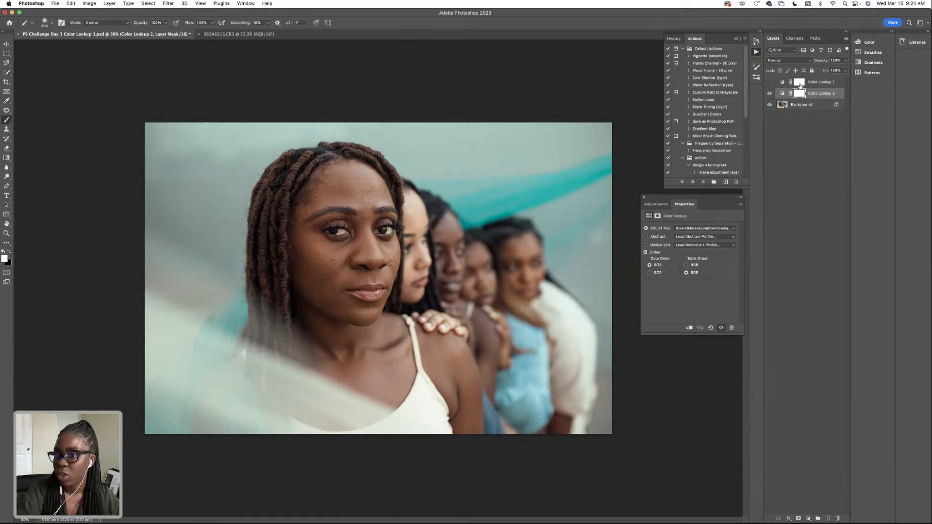
{"action": "left_click", "coordinate": [789, 60]}
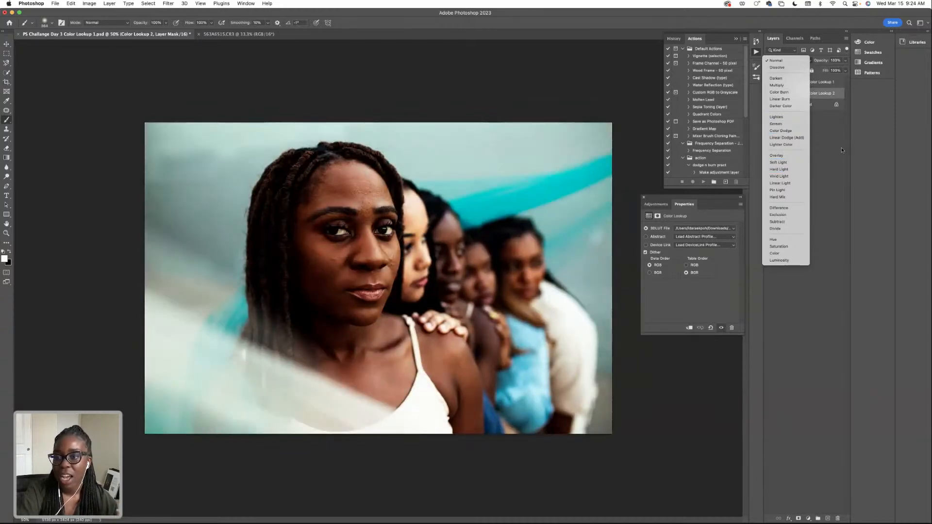
{"action": "left_click", "coordinate": [842, 150]}
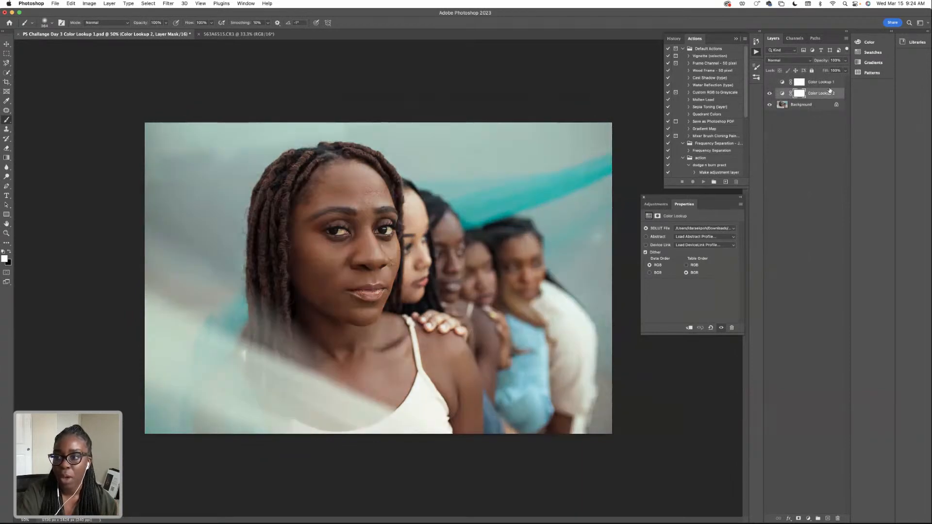
- Export the portrait graded with Color Lookup 2 as a JPG at quality 7, saved in Documents as PS Challange Day 3 Color Lookup 1
{"action": "left_click", "coordinate": [796, 93]}
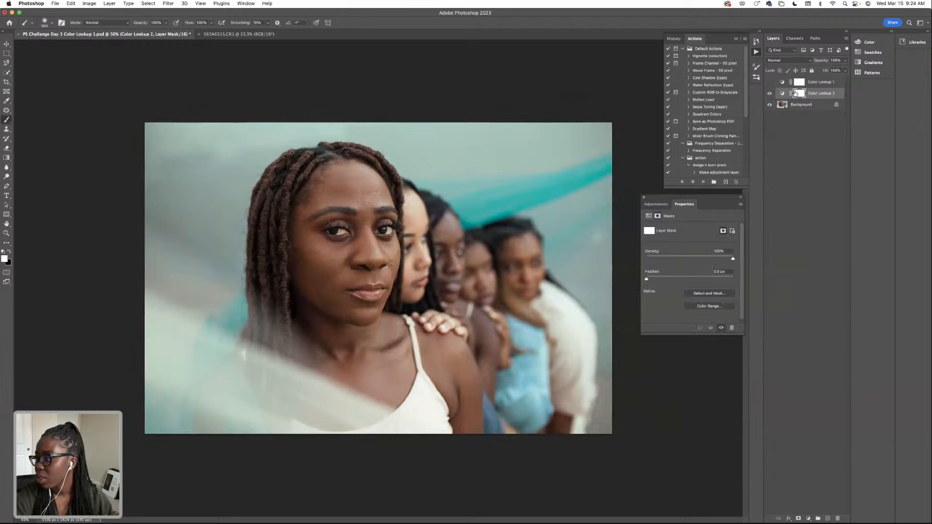
{"action": "left_click", "coordinate": [782, 93]}
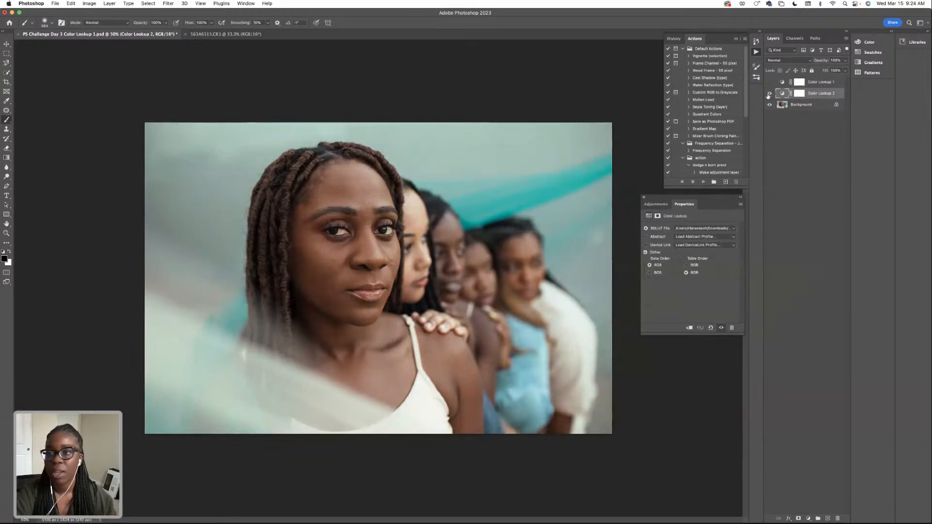
{"action": "left_click", "coordinate": [55, 4]}
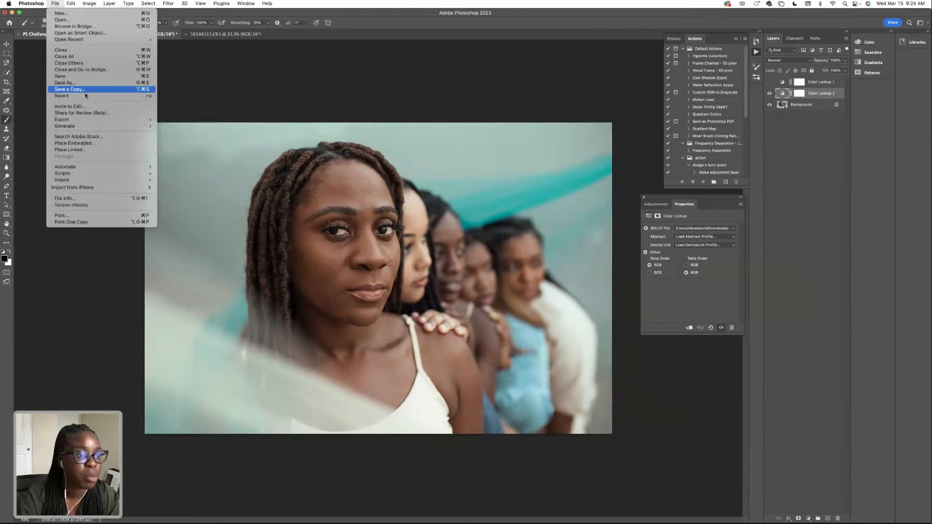
{"action": "mouse_move", "coordinate": [83, 121]}
{"action": "left_click", "coordinate": [194, 126]}
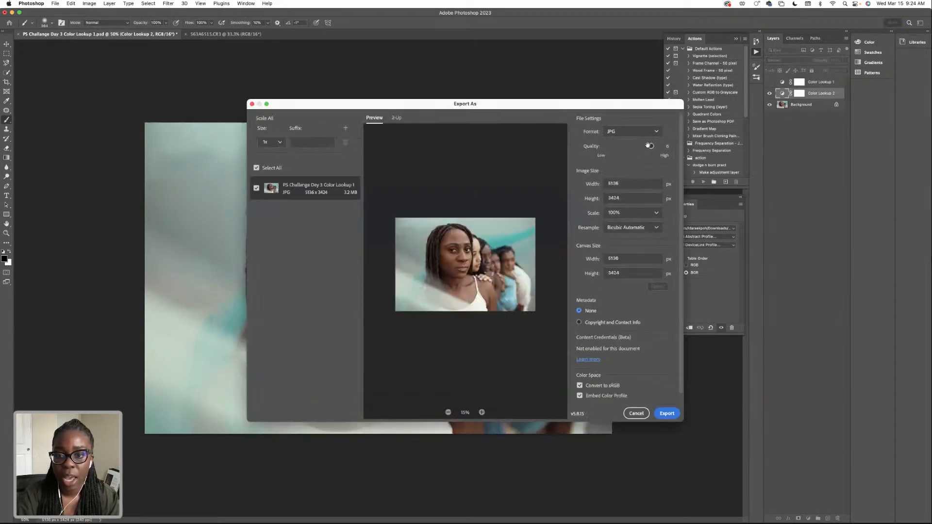
{"action": "left_click_drag", "start_coordinate": [651, 146], "coordinate": [660, 145]}
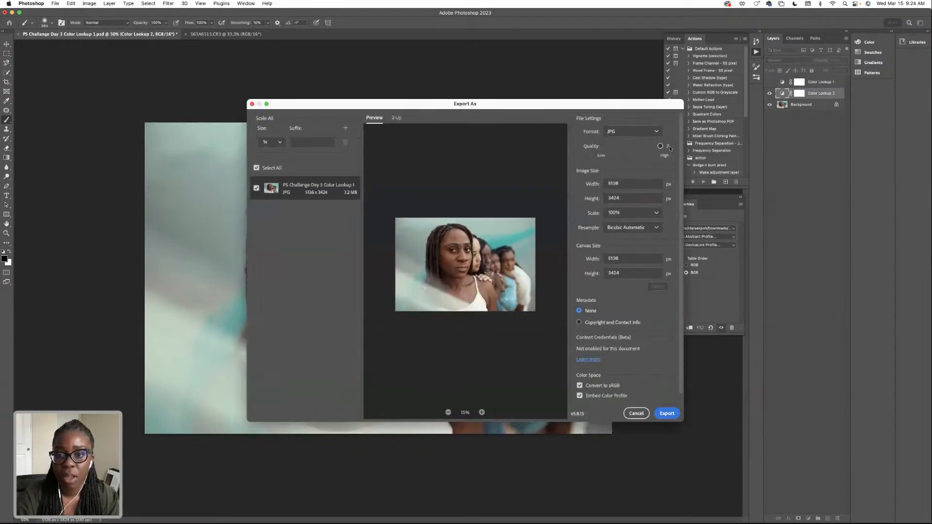
{"action": "left_click", "coordinate": [665, 413]}
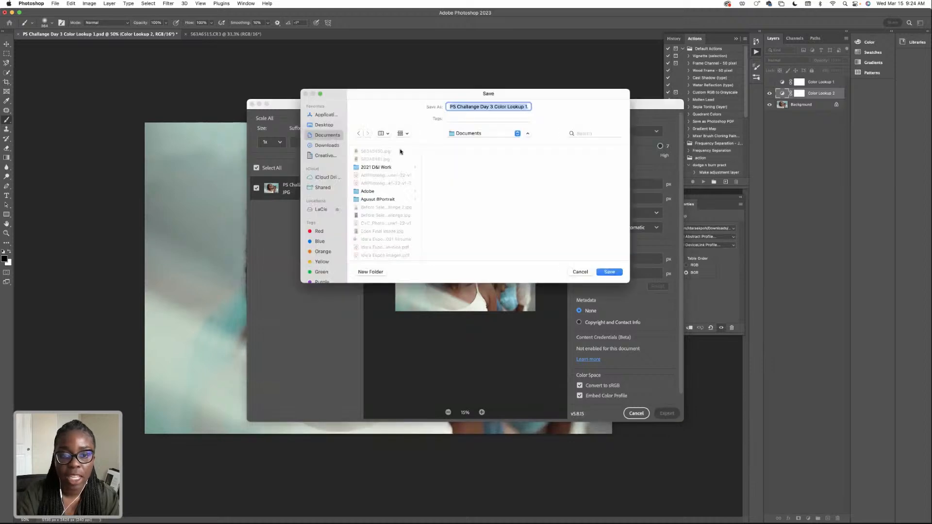
{"action": "left_click", "coordinate": [608, 271]}
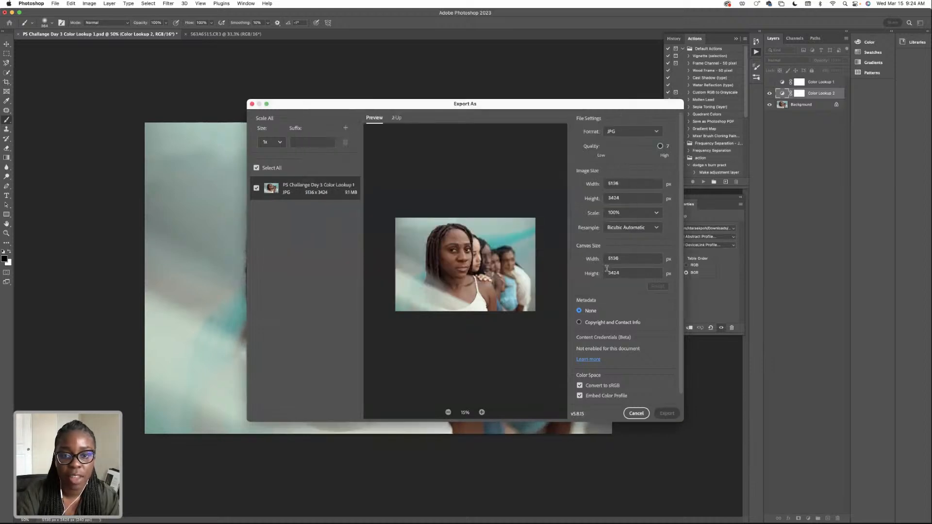